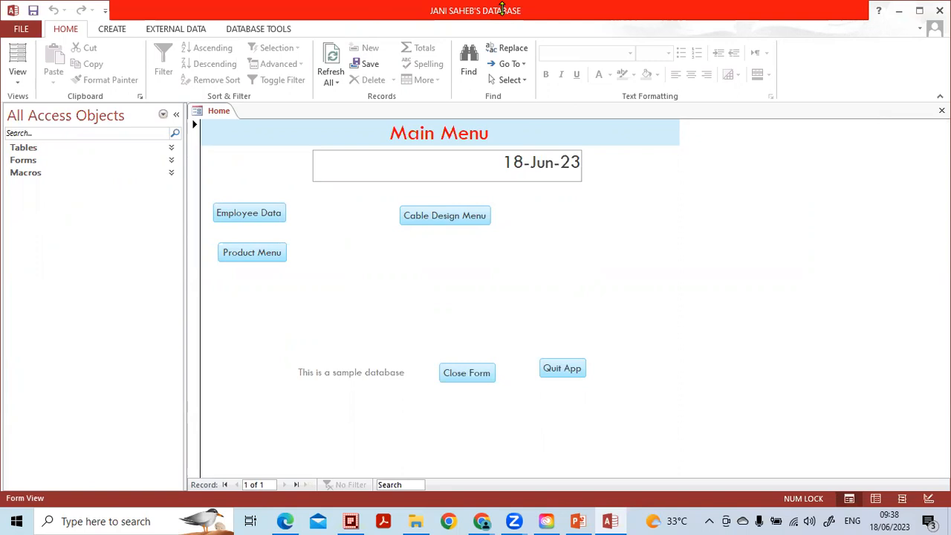
left_click(502, 8)
mouse_move(88, 118)
left_mouse_down()
mouse_move(4, 164)
mouse_move(119, 199)
mouse_move(85, 89)
mouse_move(21, 89)
left_mouse_up()
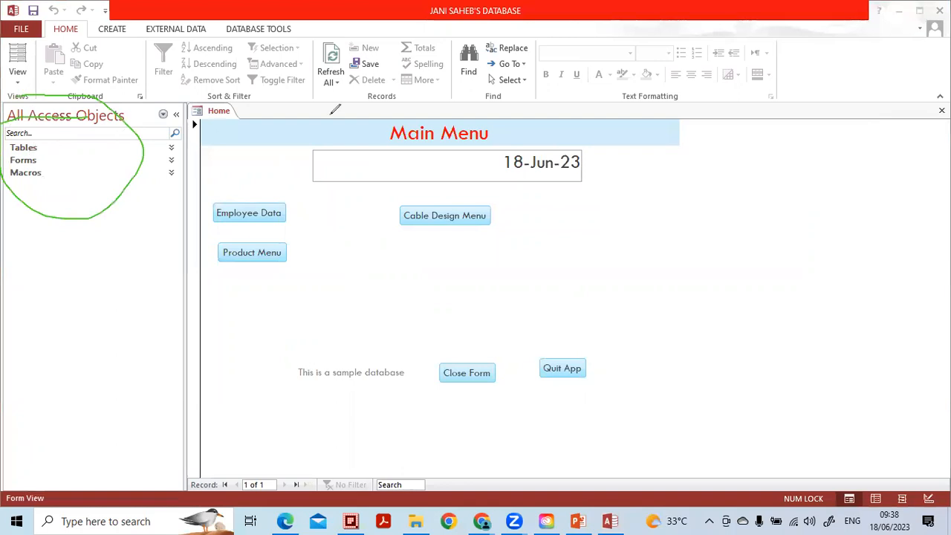
left_click(140, 151)
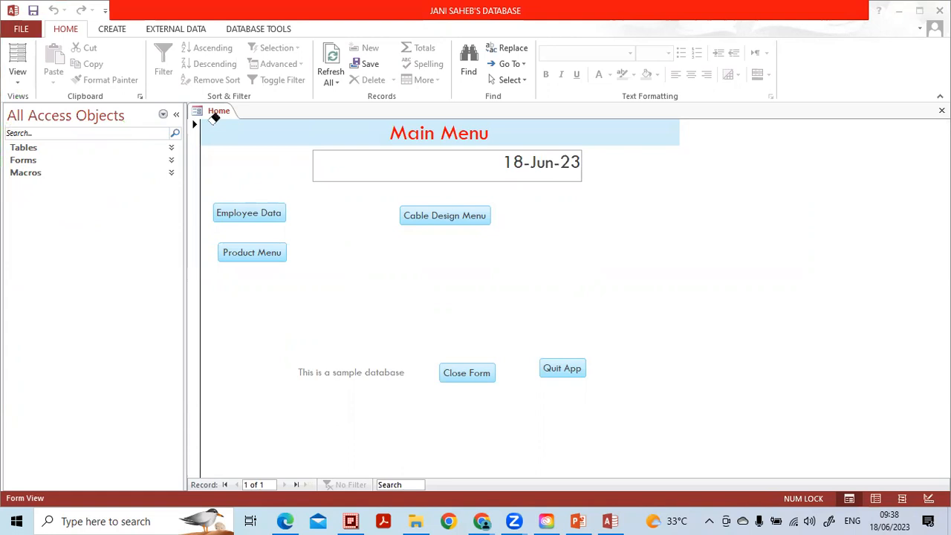
key("Escape")
left_click(109, 208)
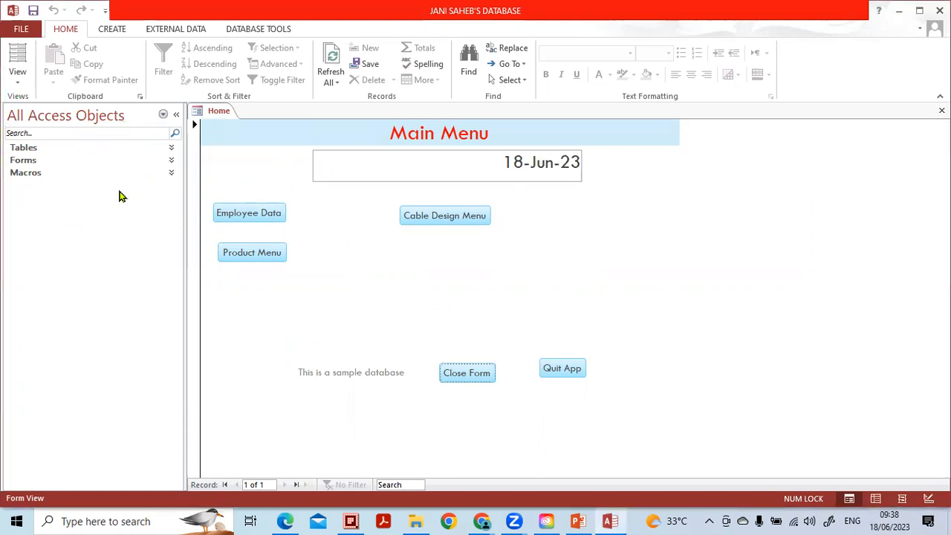
scroll(166, 102, "down", 1)
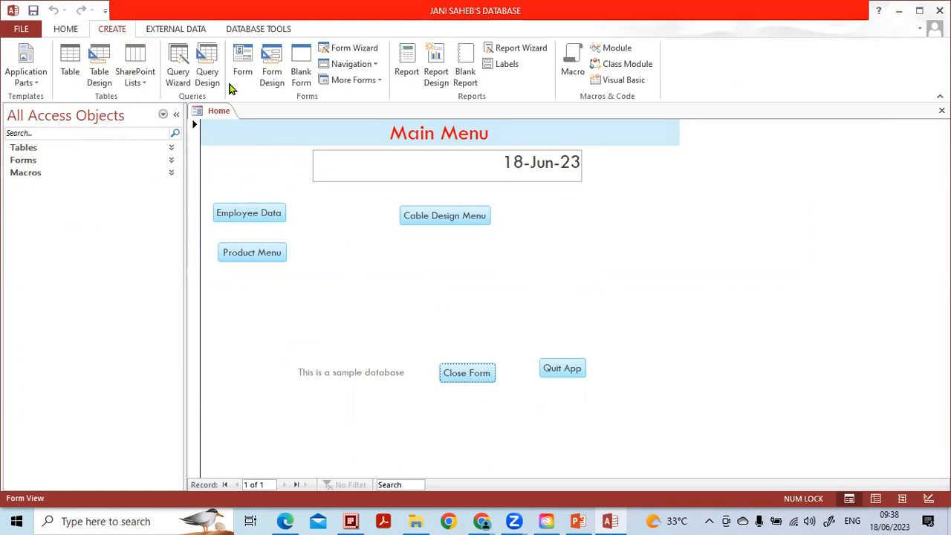
mouse_move(226, 42)
left_mouse_down()
mouse_move(134, 59)
mouse_move(193, 115)
mouse_move(232, 63)
mouse_move(211, 31)
left_mouse_up()
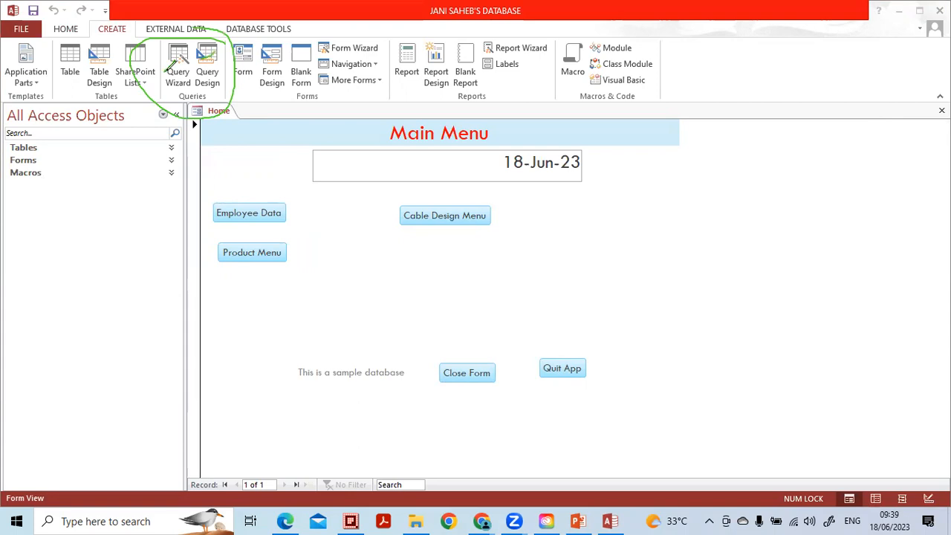
key("e")
left_click_drag(141, 73, 154, 79)
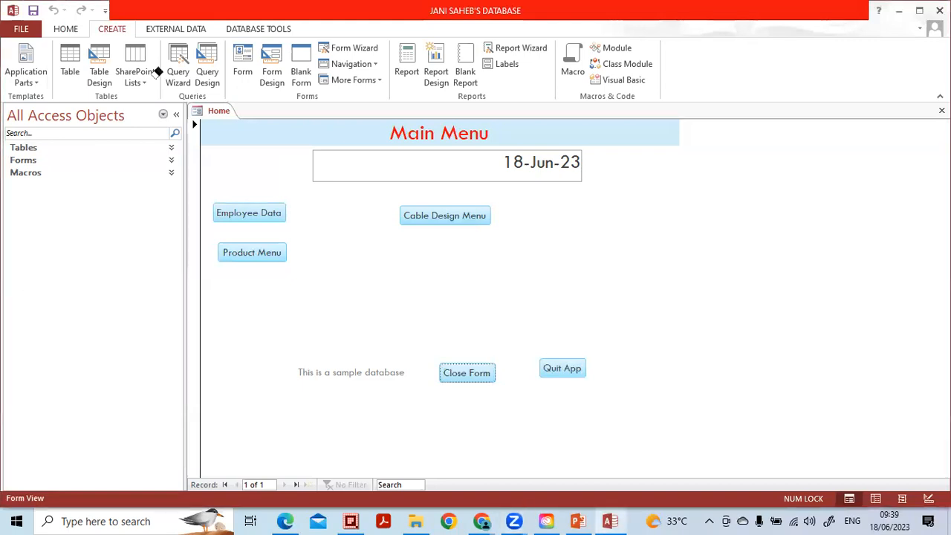
Create a new query in Design view.
left_click(207, 67)
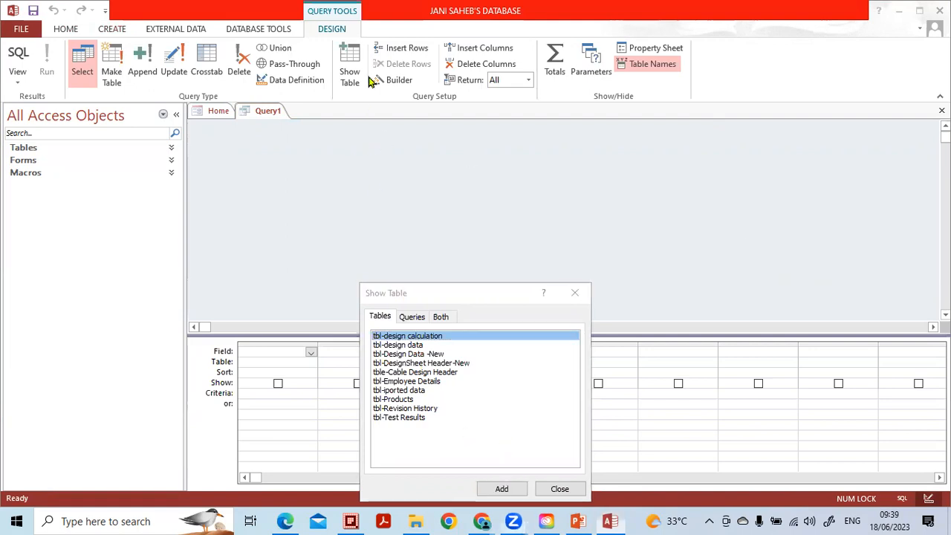
mouse_move(435, 249)
left_mouse_down()
mouse_move(313, 320)
mouse_move(433, 480)
mouse_move(484, 496)
mouse_move(599, 445)
mouse_move(388, 231)
mouse_move(375, 244)
left_mouse_up()
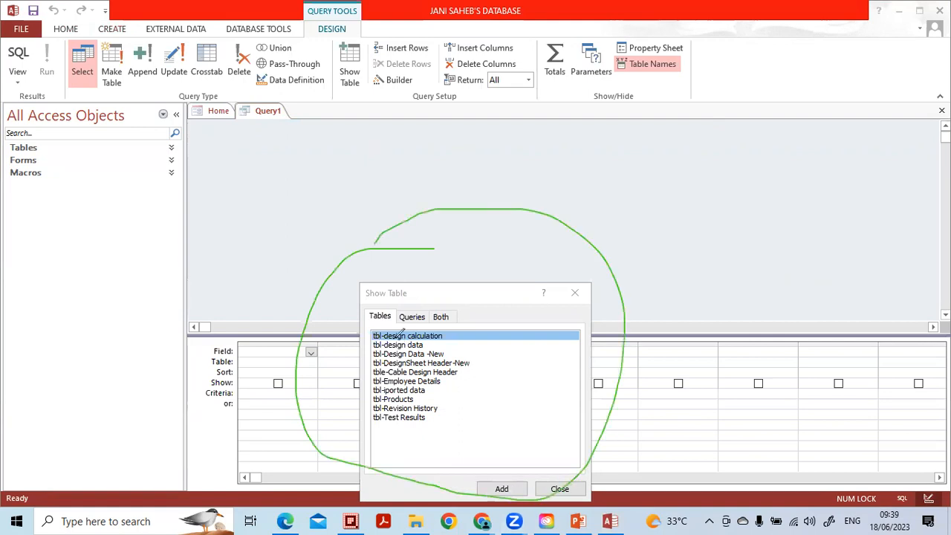
mouse_move(385, 320)
left_mouse_down()
mouse_move(439, 284)
mouse_move(462, 296)
left_mouse_up()
mouse_move(450, 343)
left_mouse_down()
mouse_move(468, 330)
mouse_move(483, 358)
left_mouse_up()
left_click_drag(457, 393, 483, 377)
left_click_drag(454, 418, 476, 404)
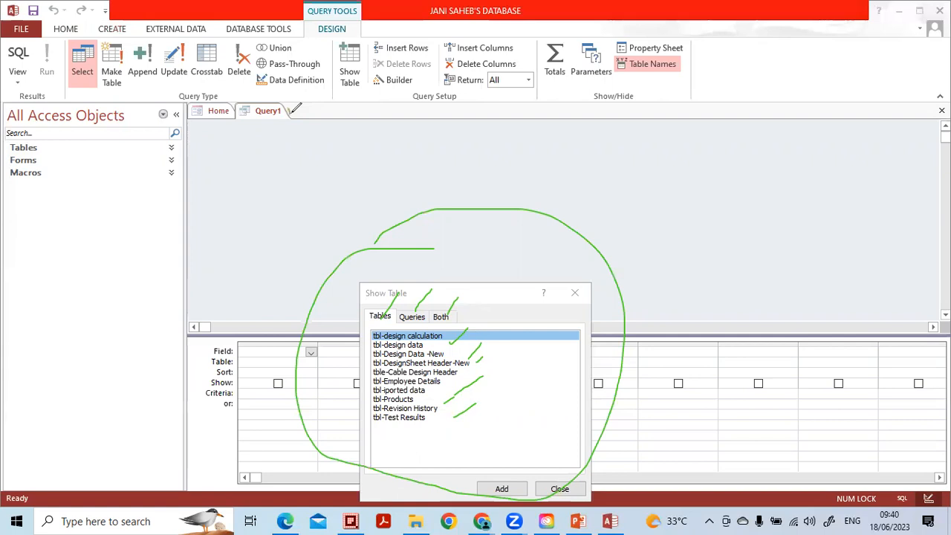
mouse_move(291, 112)
left_mouse_down()
mouse_move(245, 123)
mouse_move(287, 124)
left_mouse_up()
mouse_move(236, 102)
left_mouse_down()
mouse_move(208, 95)
mouse_move(184, 113)
mouse_move(217, 126)
mouse_move(232, 111)
left_mouse_up()
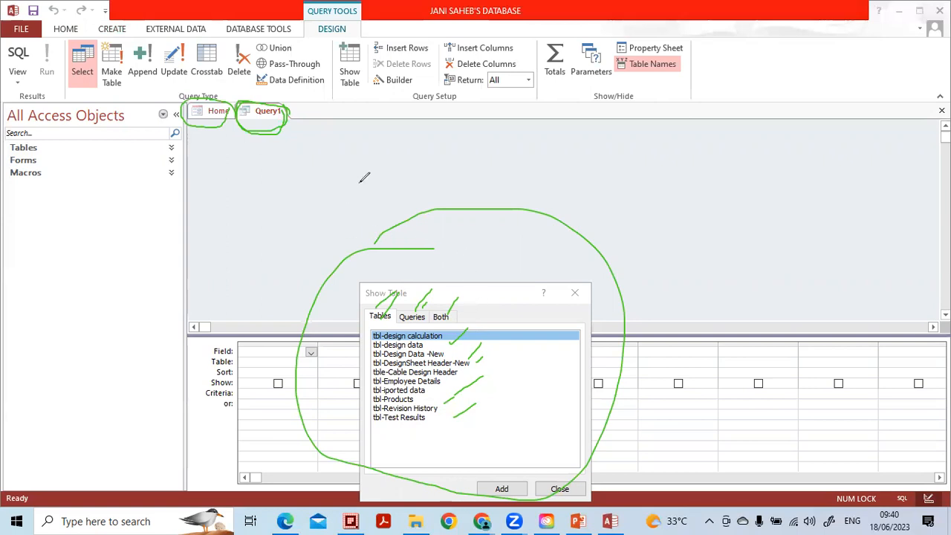
left_click(475, 111)
left_click_drag(238, 125, 177, 130)
mouse_move(441, 258)
left_mouse_down()
mouse_move(563, 256)
mouse_move(458, 335)
mouse_move(406, 317)
mouse_move(520, 391)
mouse_move(455, 404)
left_mouse_up()
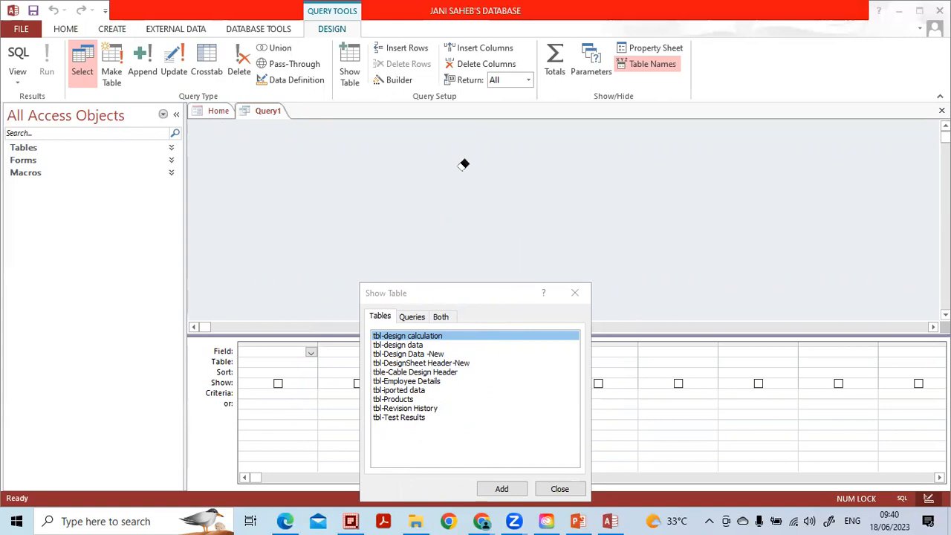
left_click(477, 75)
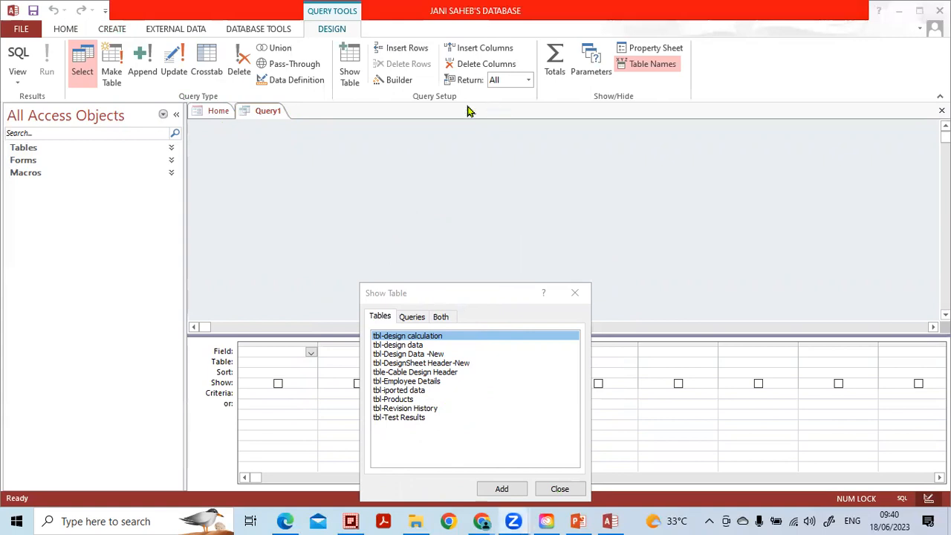
Add the tbl-Employee Details table to the query and close the table selection dialog.
left_click(412, 320)
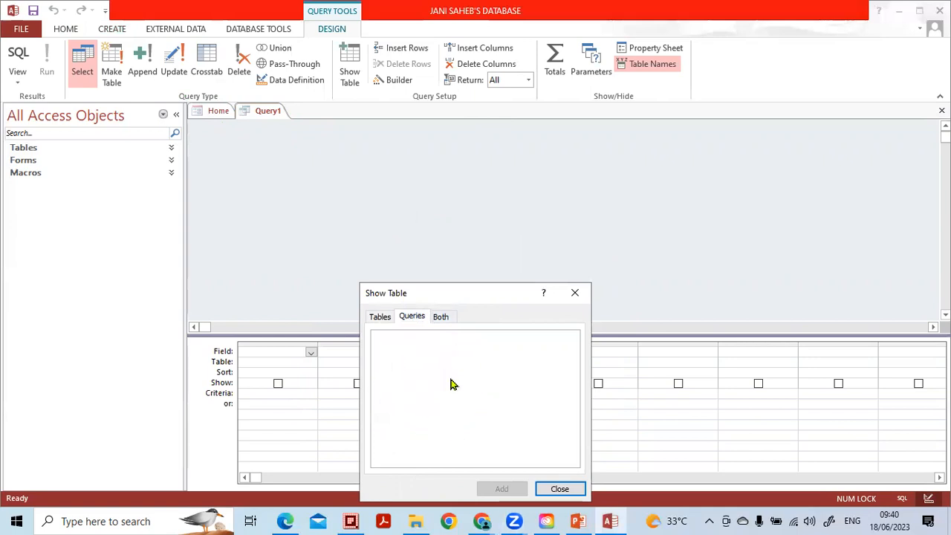
left_click(443, 318)
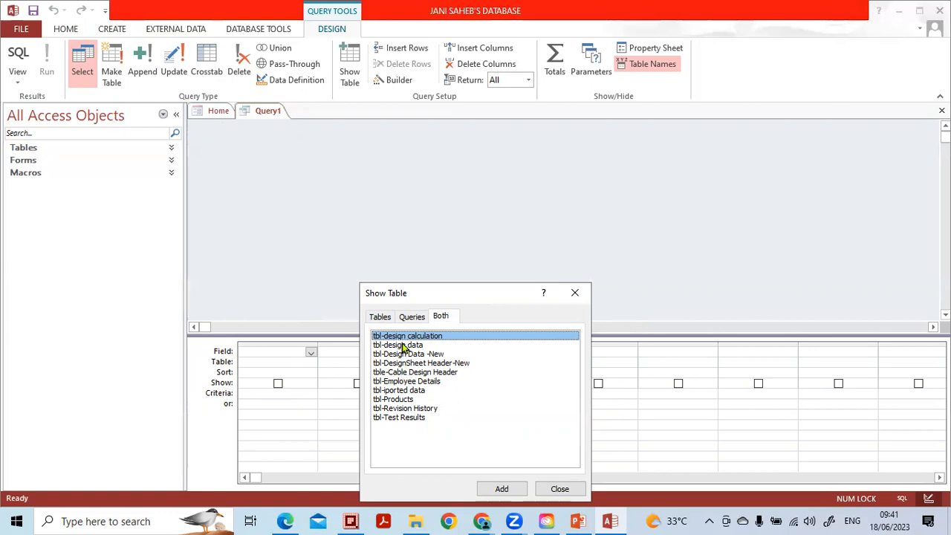
left_click(405, 382)
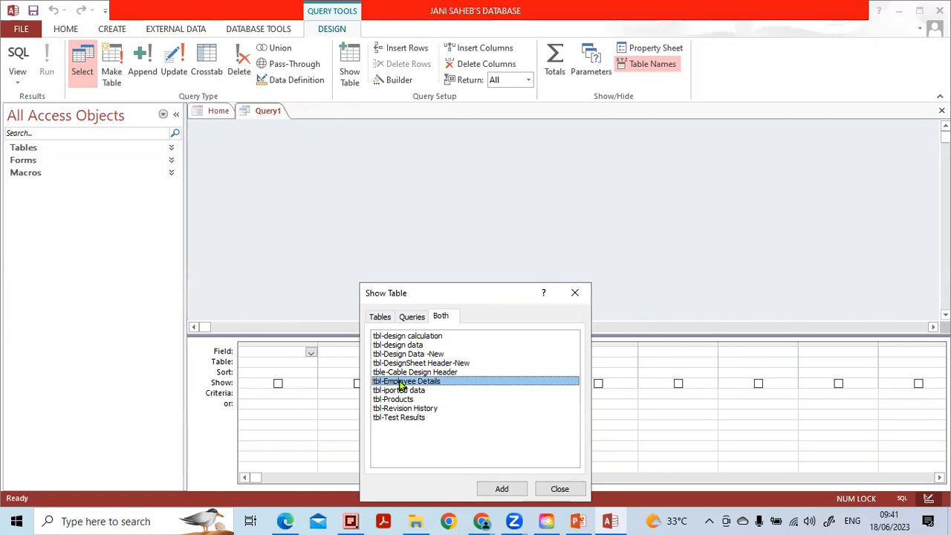
left_click(500, 488)
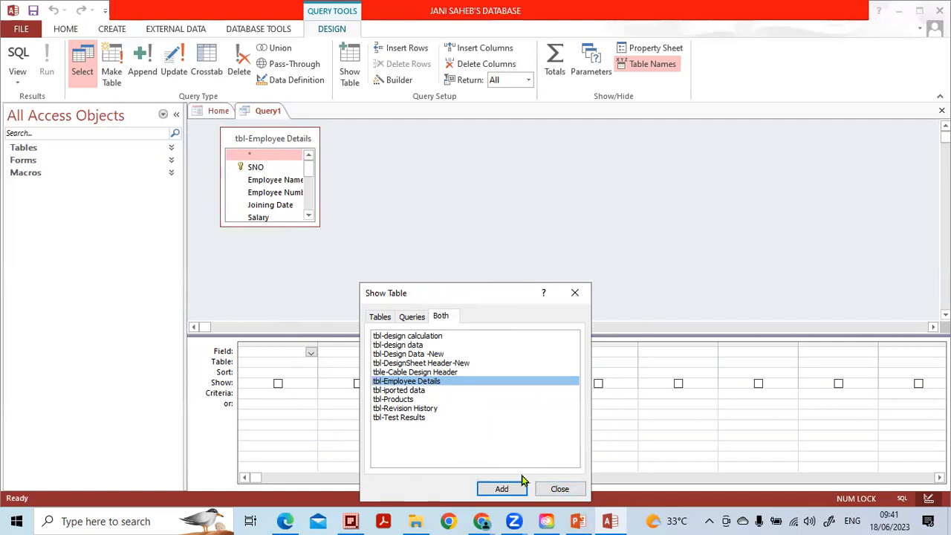
left_click(559, 489)
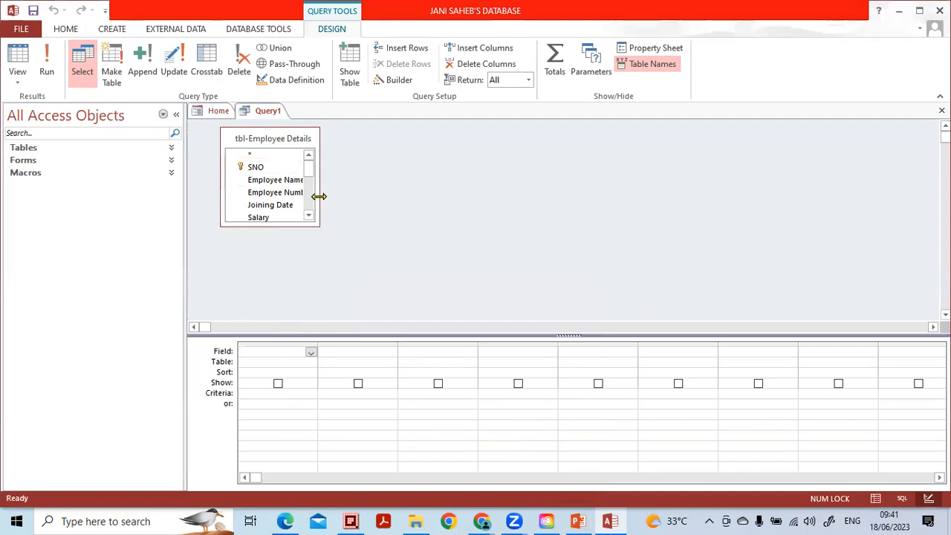
Resize the tbl-Employee Details field list so full field names fit, and collapse the Navigation Pane.
left_click_drag(319, 196, 457, 199)
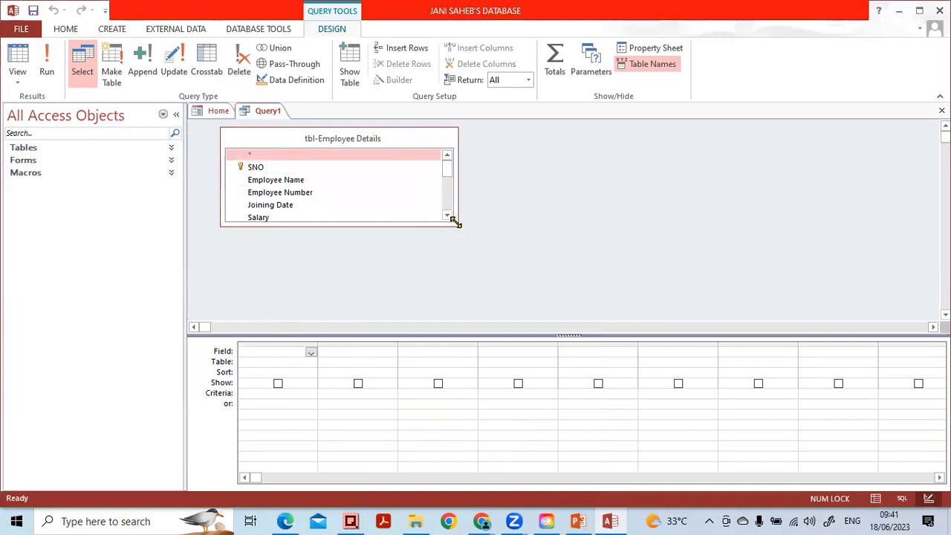
left_click_drag(455, 275, 457, 310)
left_click_drag(447, 277, 427, 197)
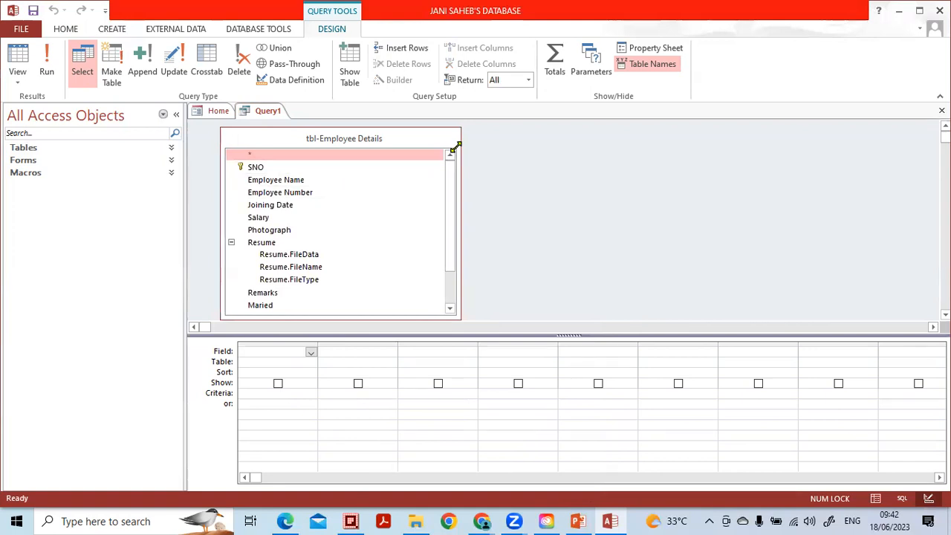
left_click_drag(456, 146, 353, 153)
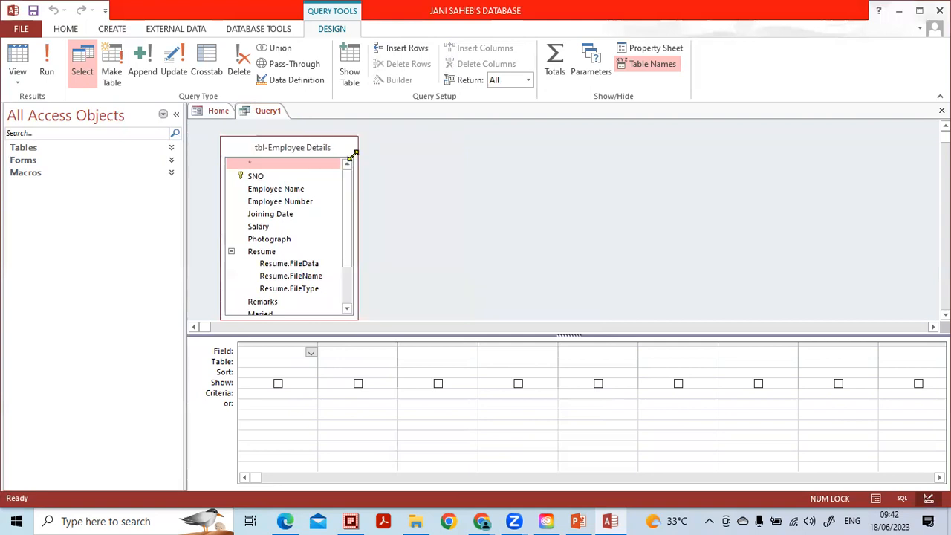
left_click(177, 119)
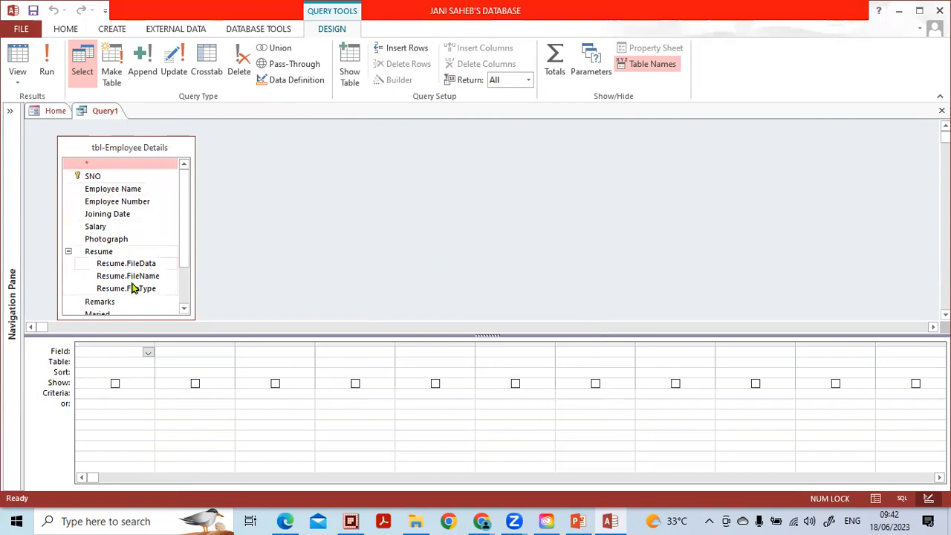
scroll(129, 255, "down", 2)
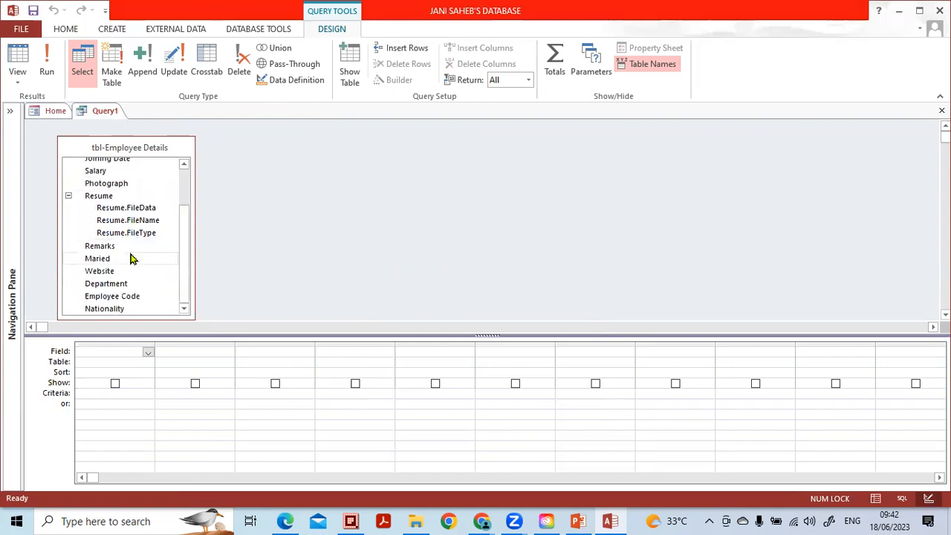
scroll(129, 257, "up", 2)
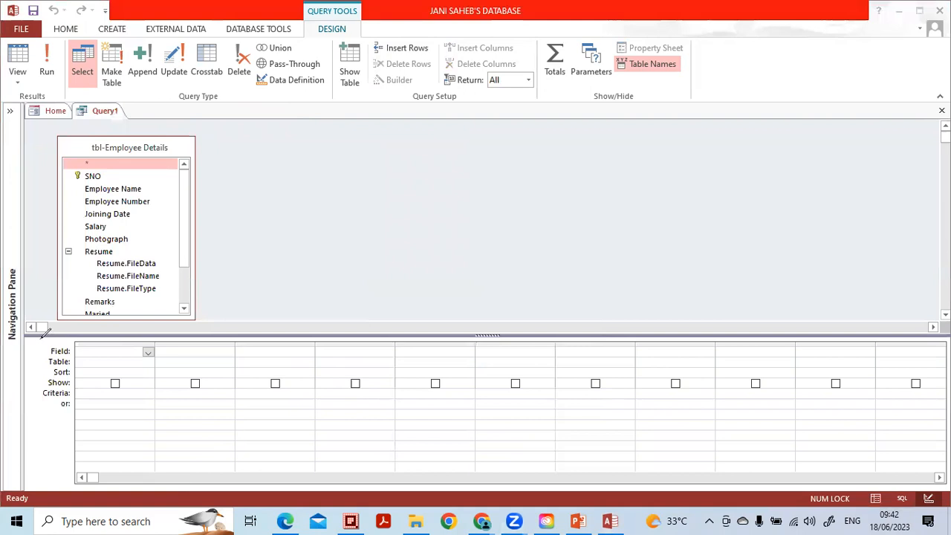
mouse_move(42, 336)
left_mouse_down()
mouse_move(72, 454)
mouse_move(369, 465)
mouse_move(618, 412)
mouse_move(599, 358)
left_mouse_up()
left_click_drag(528, 353, 43, 354)
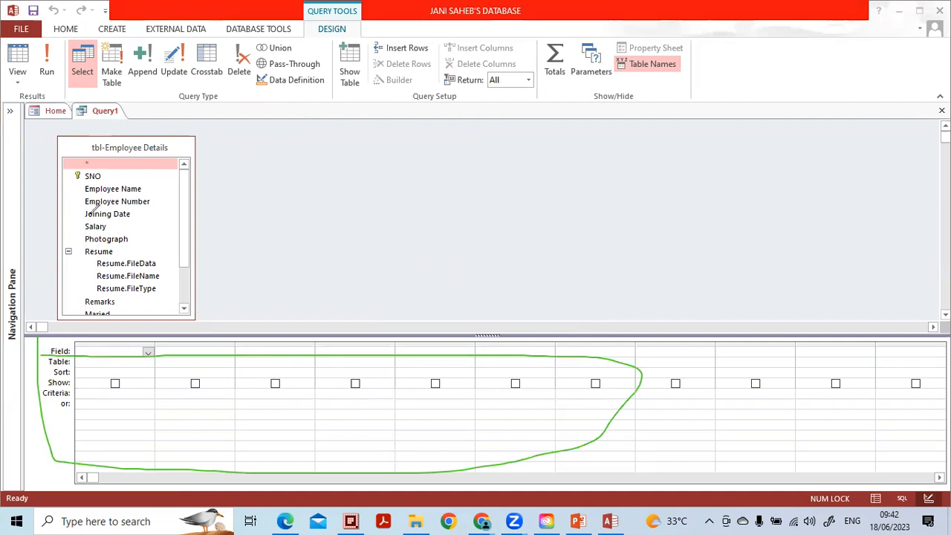
mouse_move(159, 183)
left_mouse_down()
mouse_move(236, 347)
mouse_move(221, 348)
mouse_move(216, 376)
left_mouse_up()
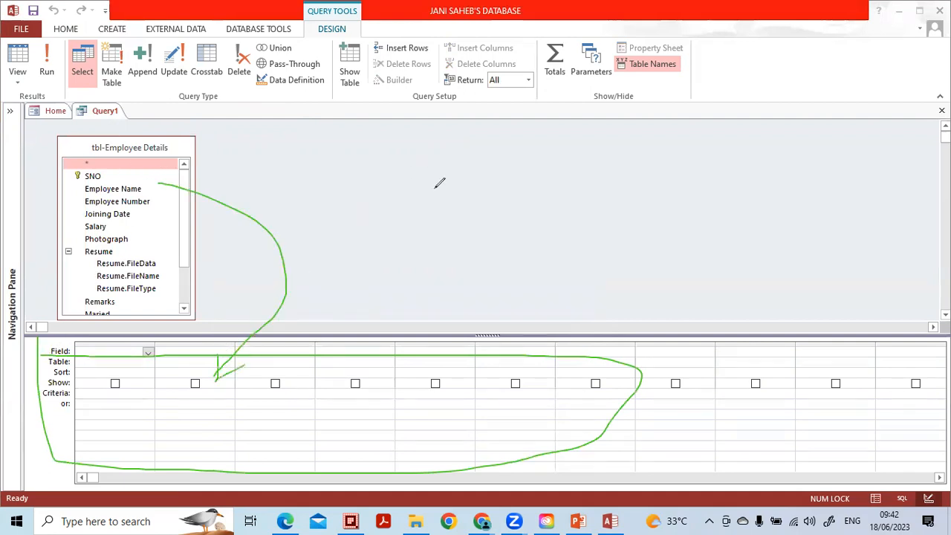
left_click(459, 109)
left_click(194, 185)
left_click(57, 402)
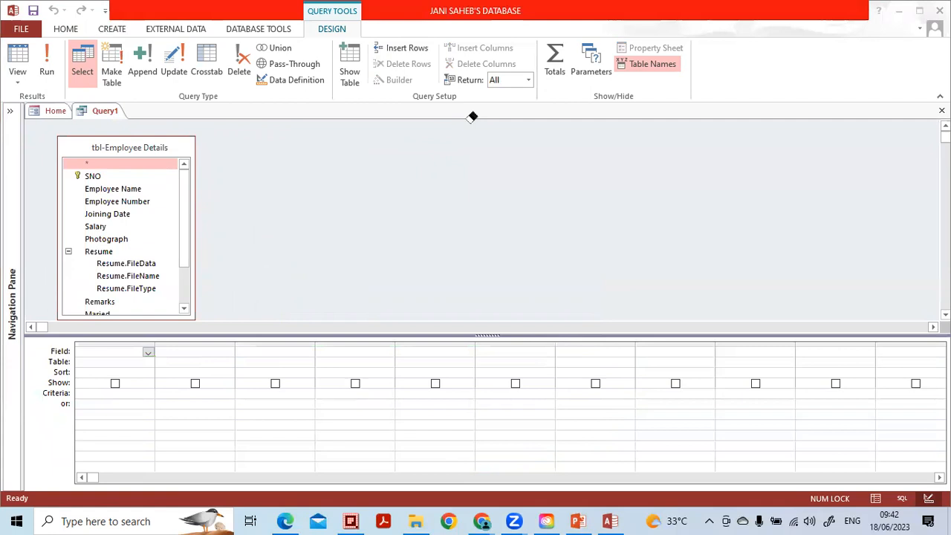
left_click(374, 125)
mouse_move(84, 347)
left_mouse_down()
mouse_move(48, 336)
mouse_move(79, 337)
left_mouse_up()
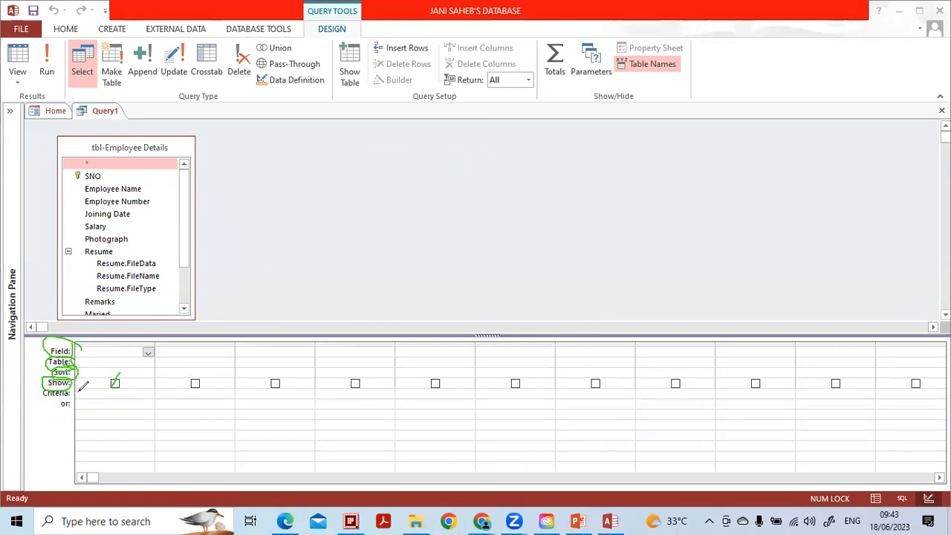
mouse_move(55, 370)
left_mouse_down()
mouse_move(34, 387)
mouse_move(77, 391)
left_mouse_up()
left_click_drag(49, 398, 80, 401)
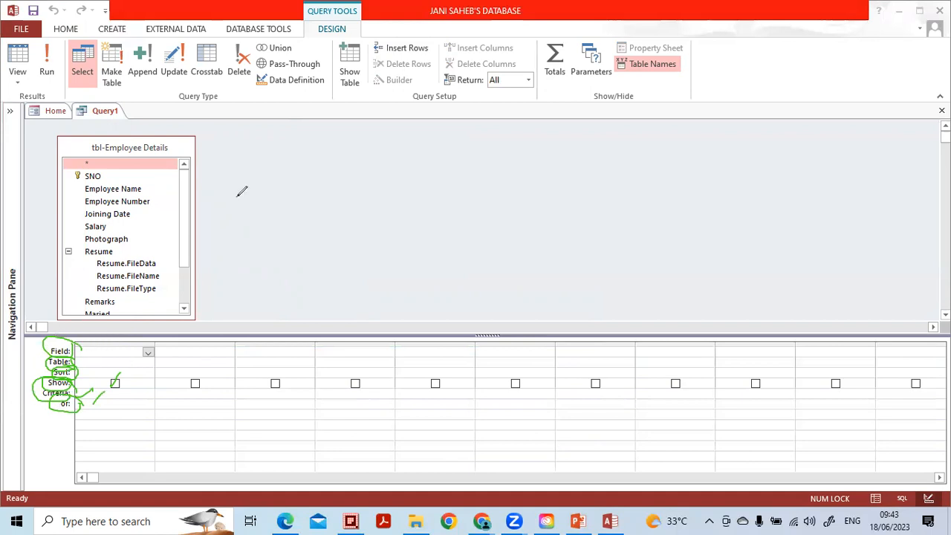
mouse_move(64, 413)
left_mouse_down()
mouse_move(96, 385)
mouse_move(72, 366)
left_mouse_up()
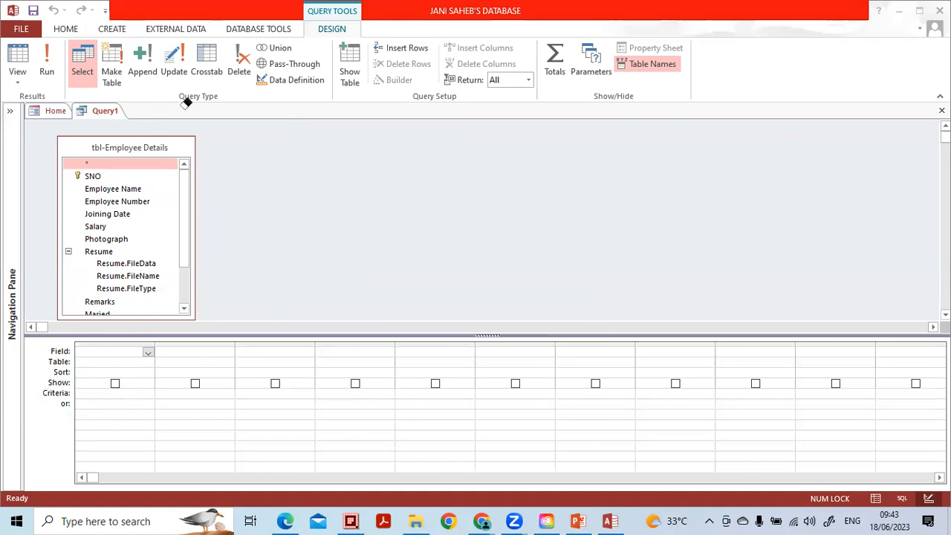
Open the Employee Data form from the Main Menu, browse through its employee records, and close the form.
left_click(56, 110)
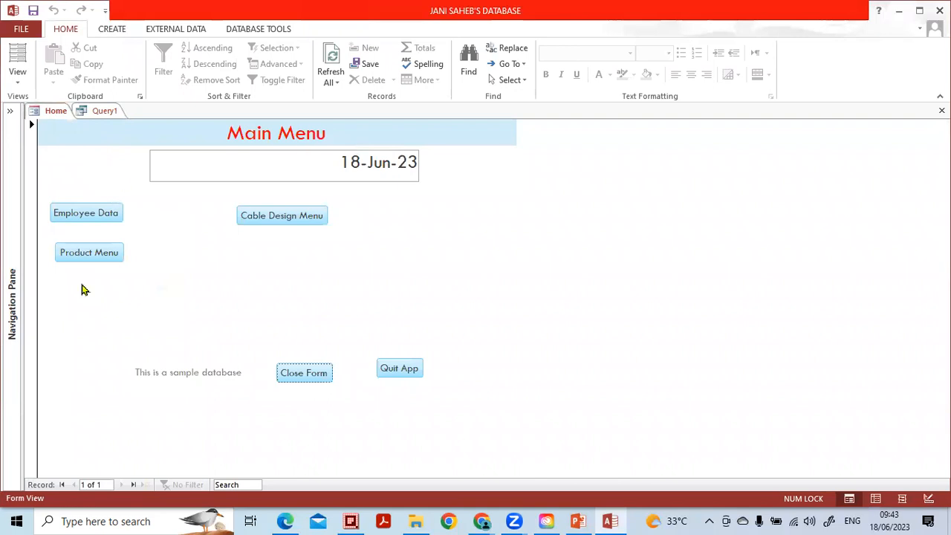
left_click(99, 113)
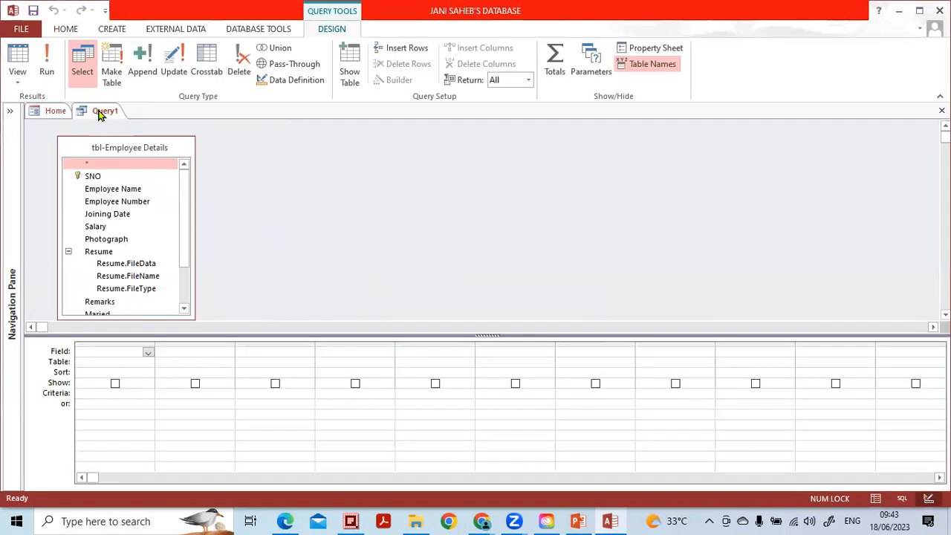
left_click(54, 111)
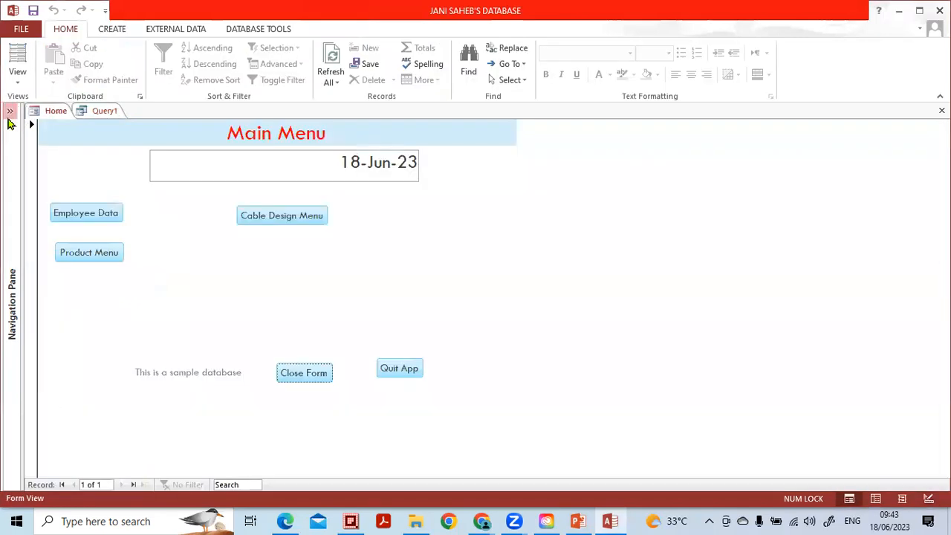
left_click(88, 217)
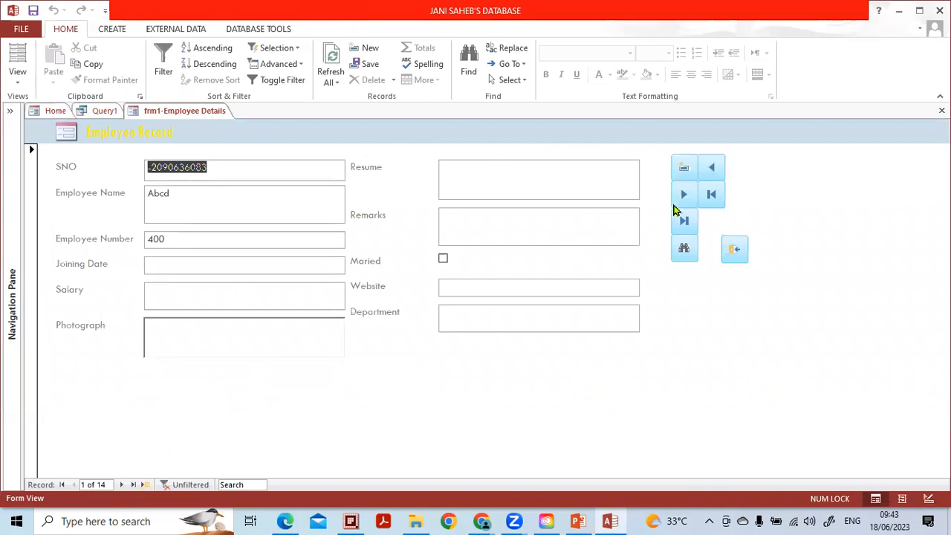
left_click(683, 197)
left_click(683, 197)
left_click(683, 197)
left_click(683, 197)
left_click(684, 196)
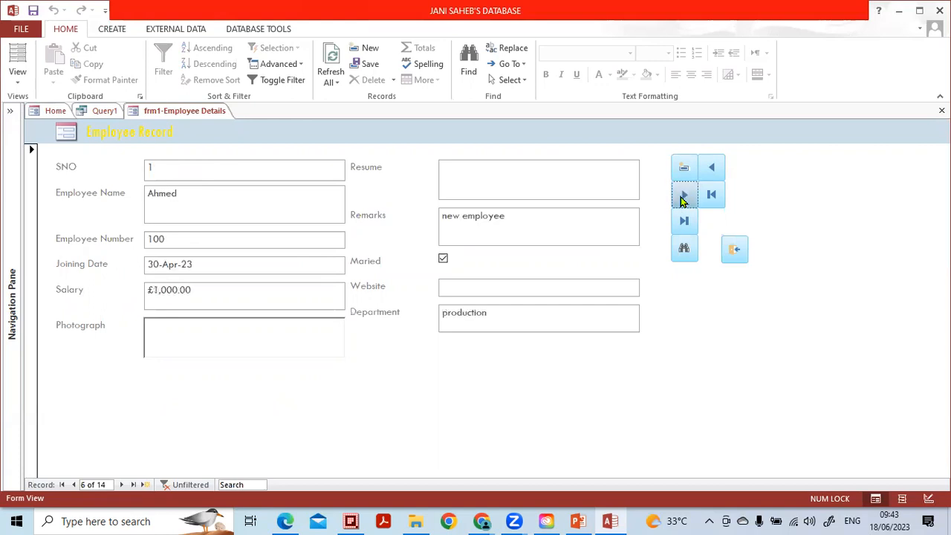
left_click(683, 197)
left_click(683, 197)
left_click(683, 197)
left_click(683, 197)
left_click(683, 197)
left_click(683, 197)
left_click(720, 250)
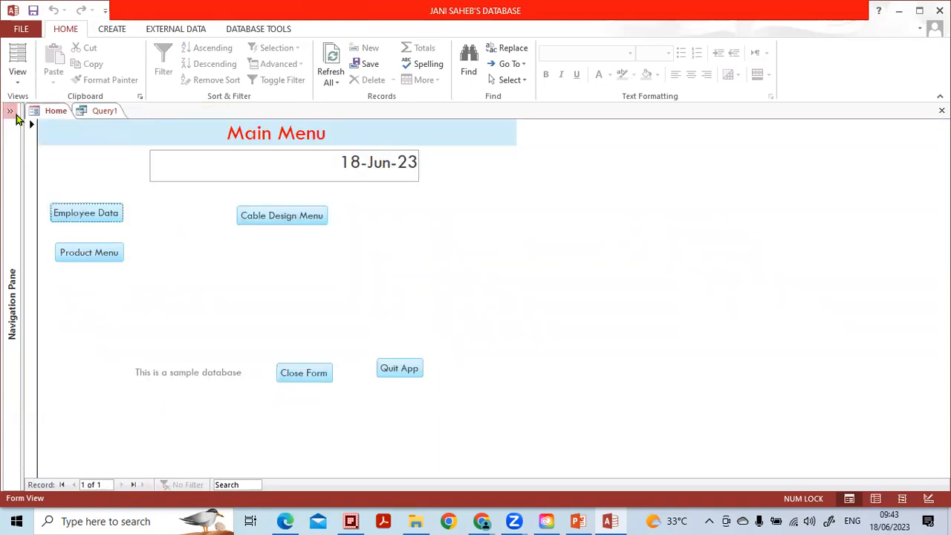
Open the tbl-Employee Details table and examine the SNO field's properties in Design view.
left_click(11, 111)
left_click(24, 147)
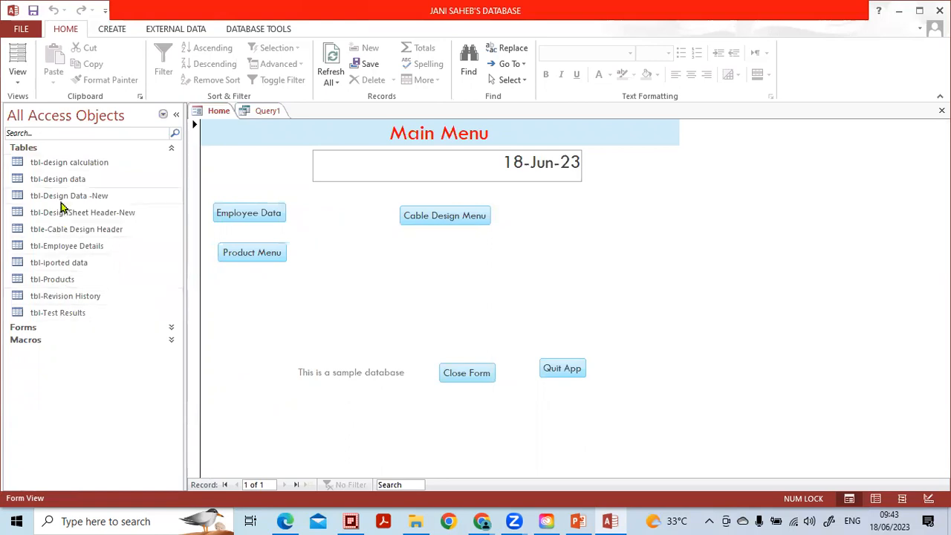
double_click(71, 246)
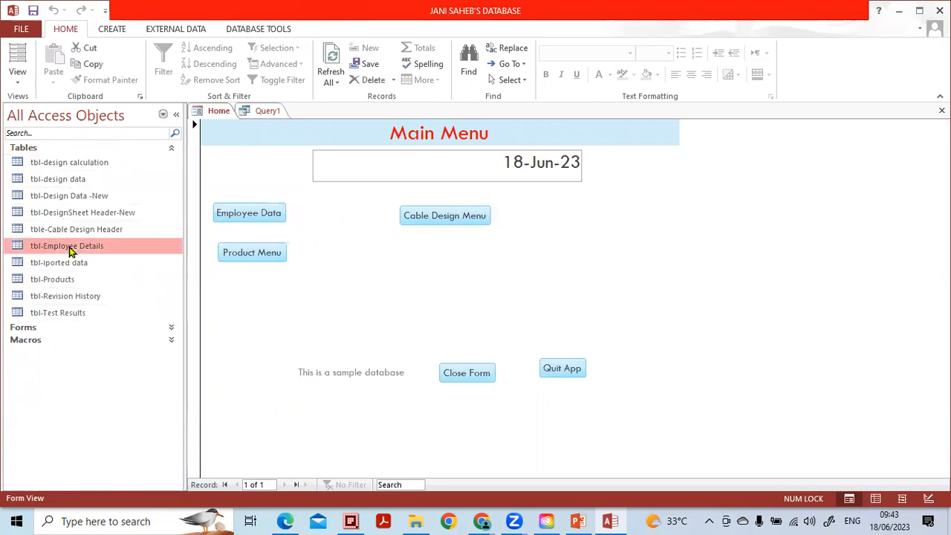
left_click(176, 114)
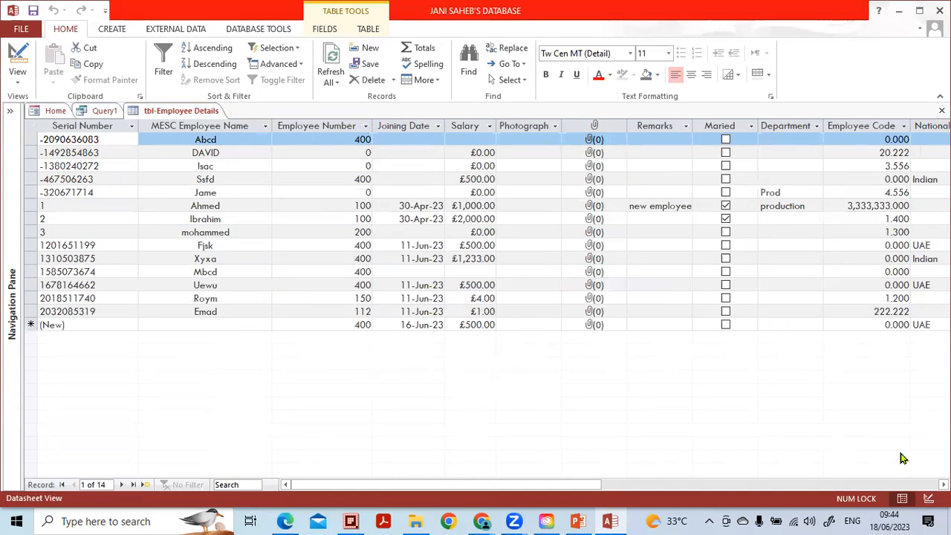
left_click(929, 498)
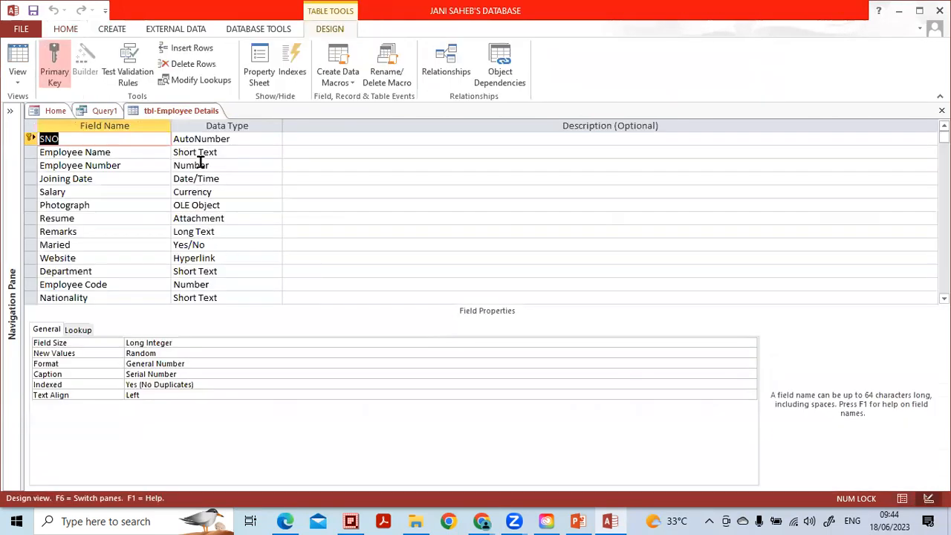
left_click(206, 139)
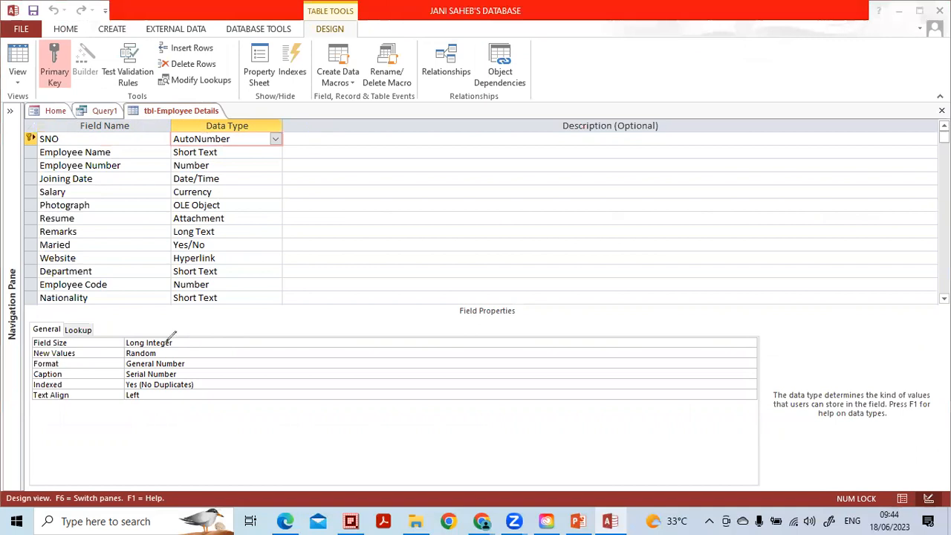
left_click_drag(187, 352, 30, 348)
left_click_drag(90, 342, 175, 347)
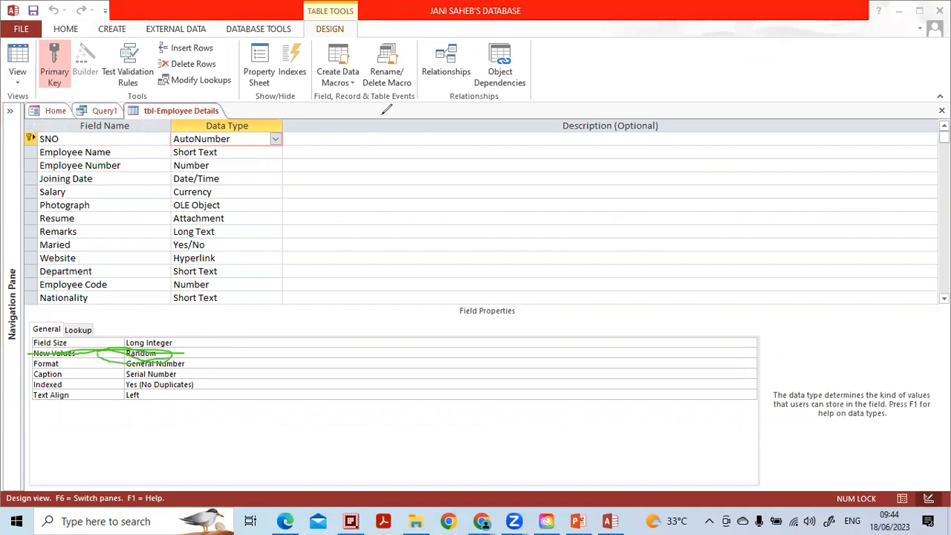
left_click(384, 113)
left_click_drag(169, 352, 40, 356)
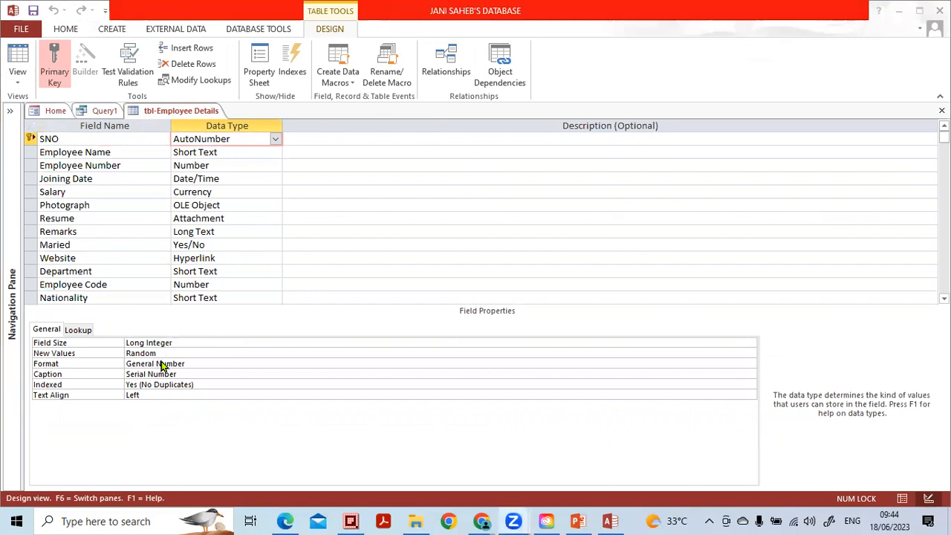
Try to set the SNO field's New Values property to Increment, and close the table without saving its design.
left_click(161, 351)
left_click(751, 355)
left_click(677, 365)
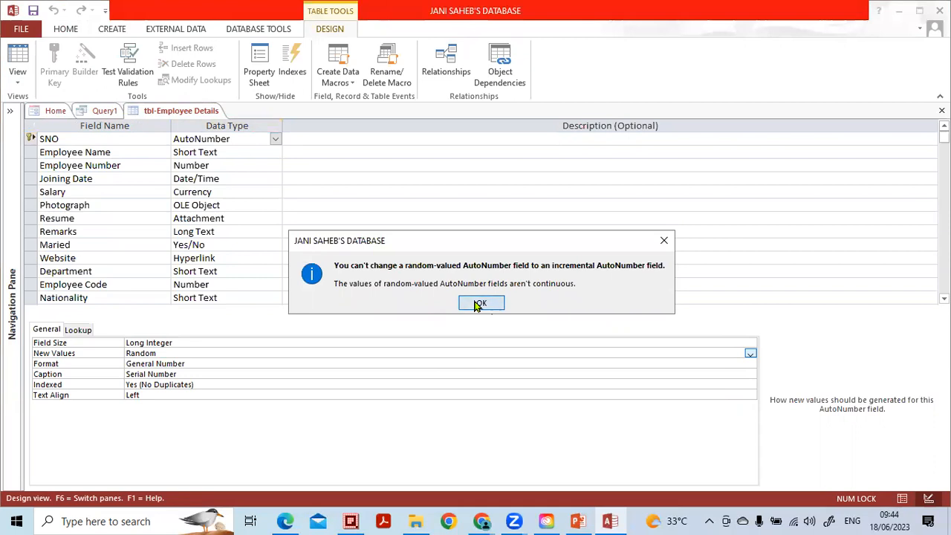
left_click(480, 303)
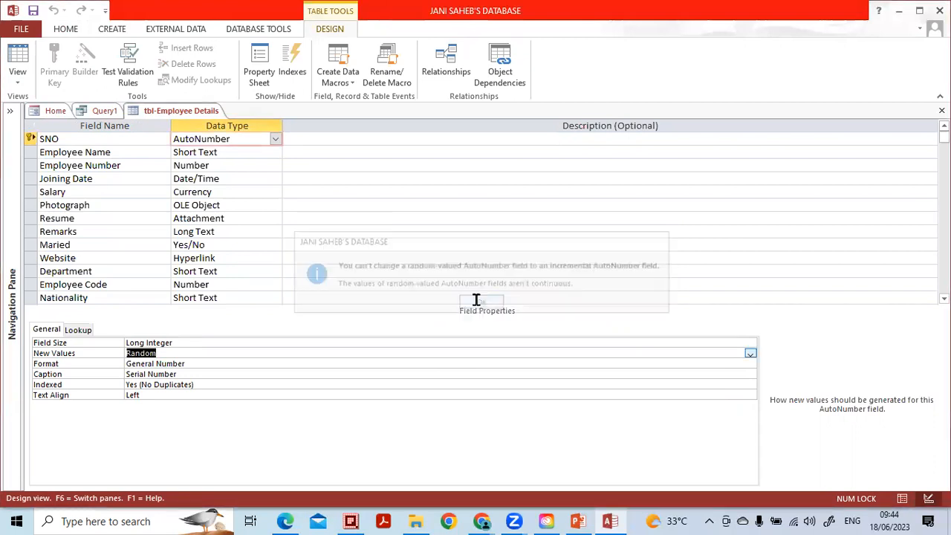
left_click(201, 354)
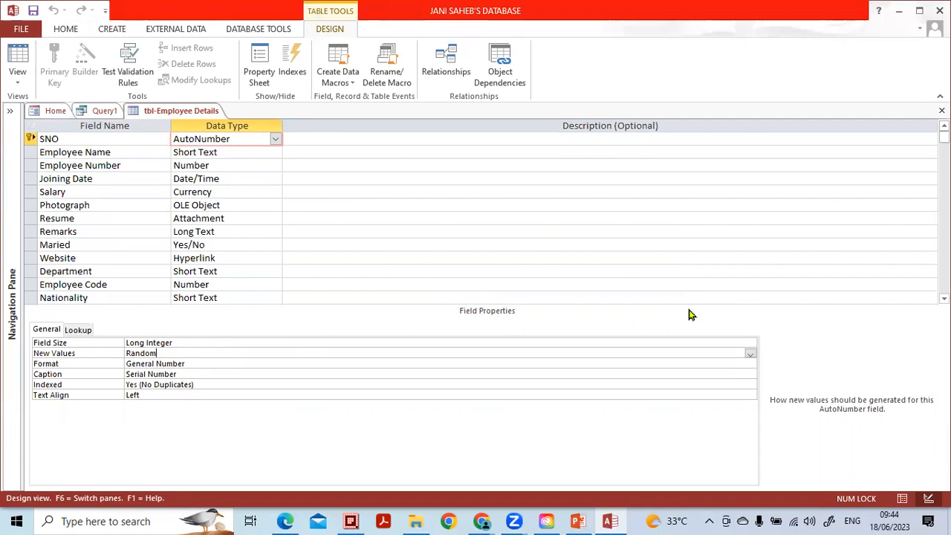
left_click(750, 355)
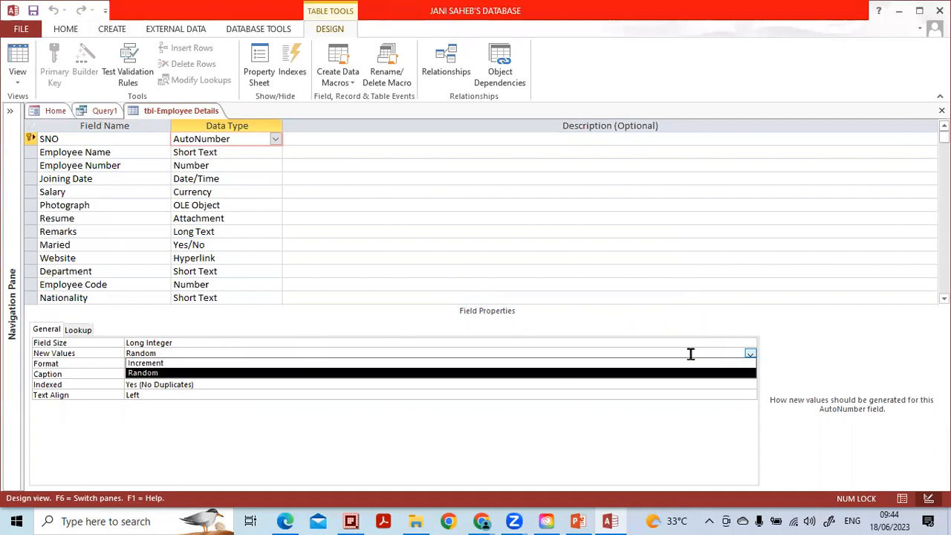
left_click(505, 363)
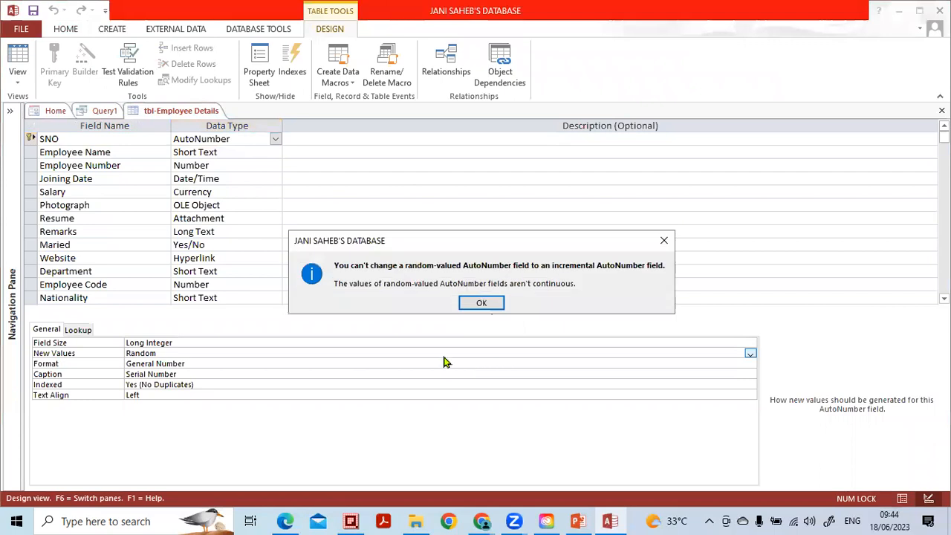
left_click(481, 303)
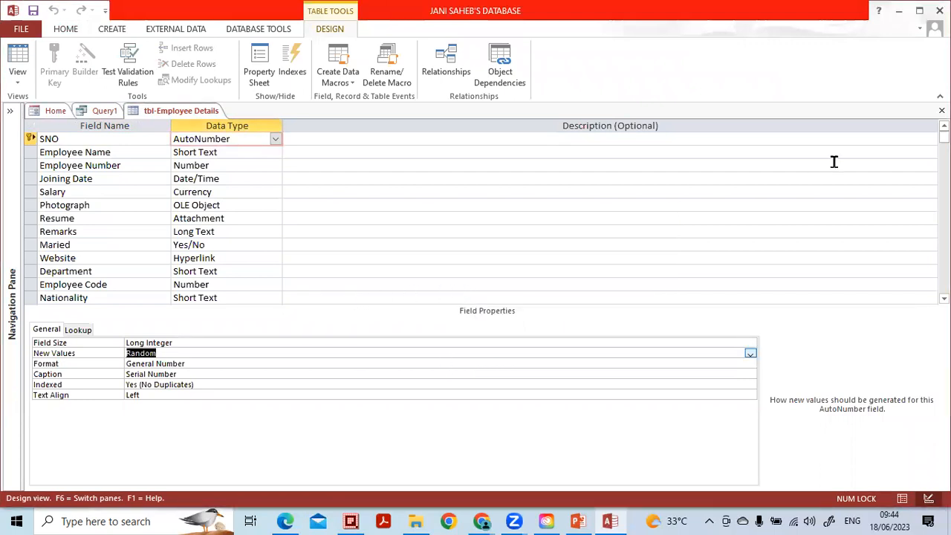
left_click(942, 110)
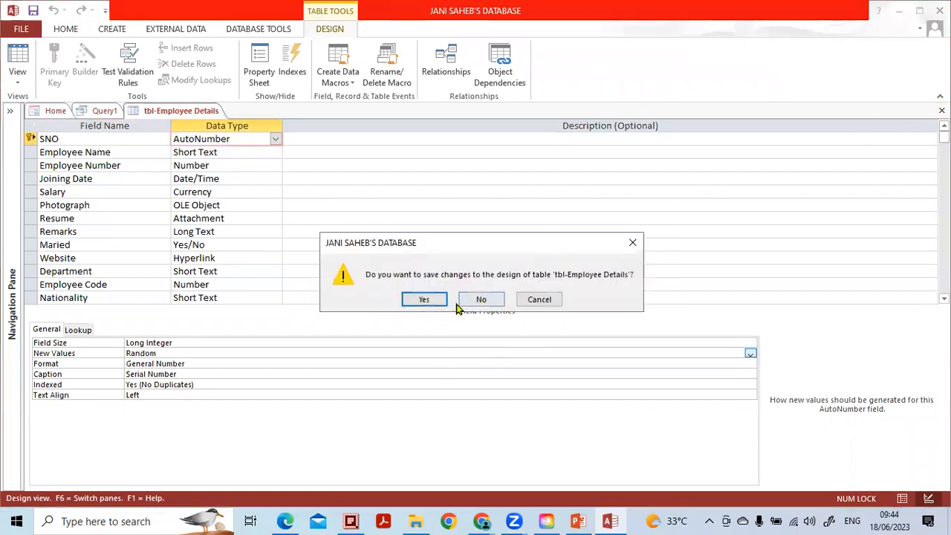
left_click(477, 301)
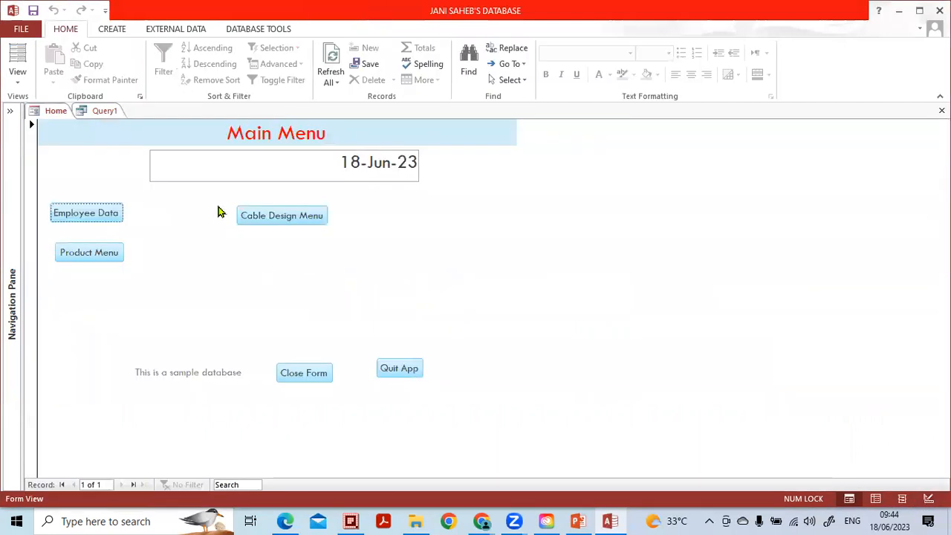
Open the tbl-Employee Details table in Datasheet view to examine its records, and close it.
left_click(11, 112)
double_click(64, 246)
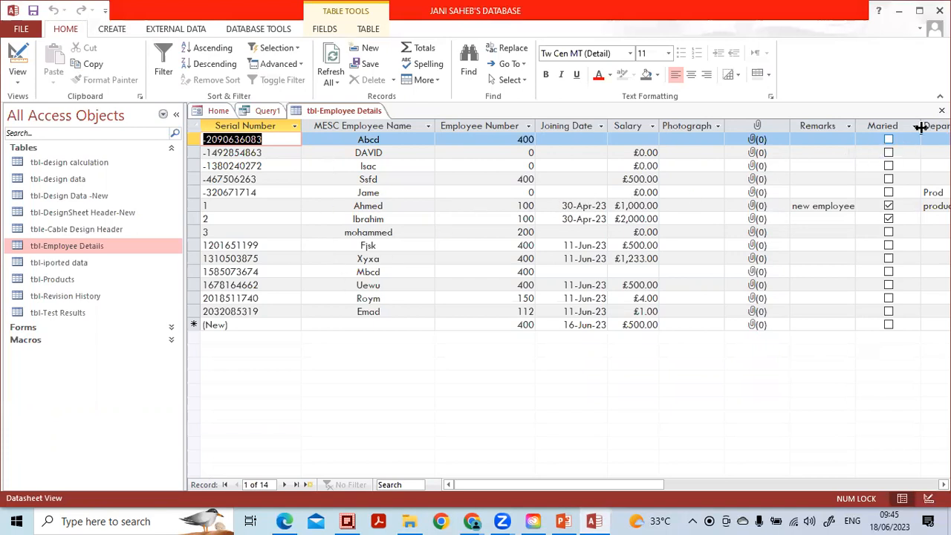
left_click(941, 110)
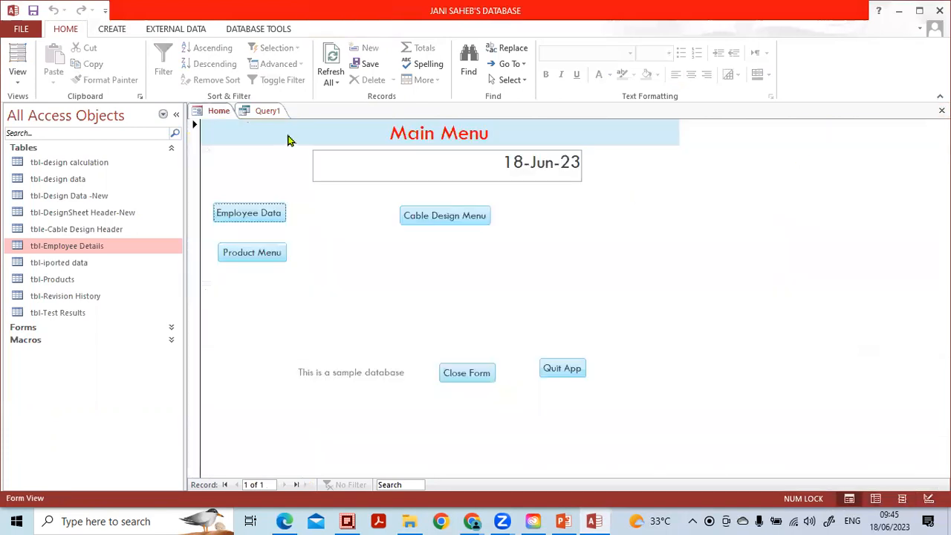
Return to the Query1 design and add the SNO and Employee Name fields to the first two grid columns.
left_click(271, 113)
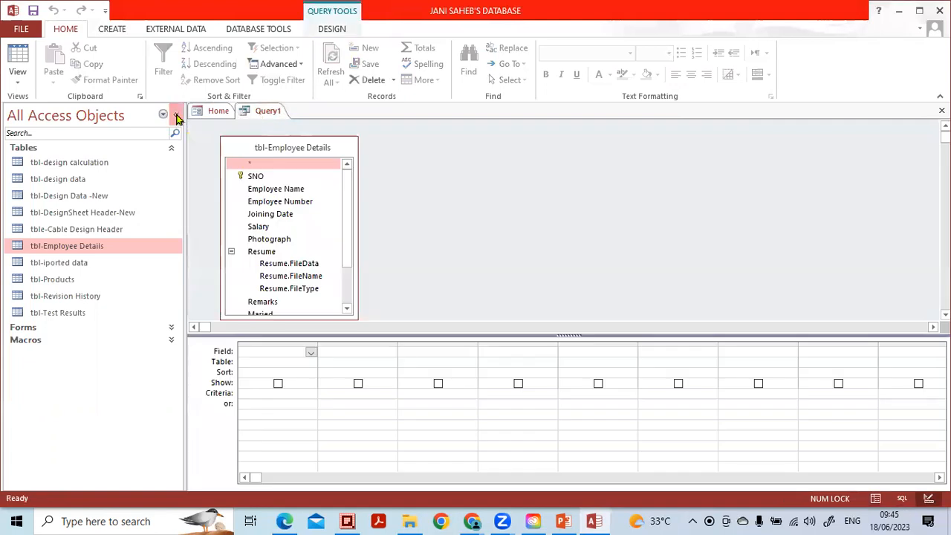
left_click(177, 114)
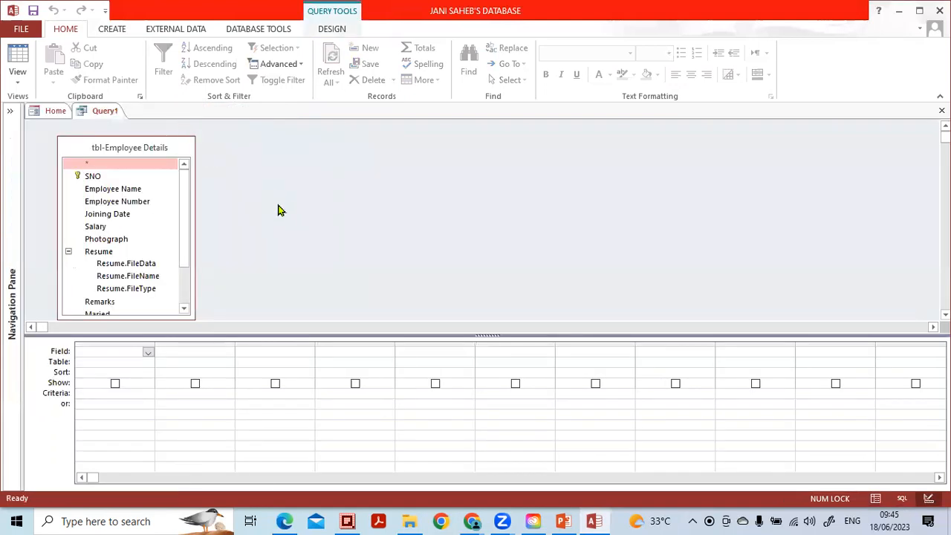
left_click(107, 181)
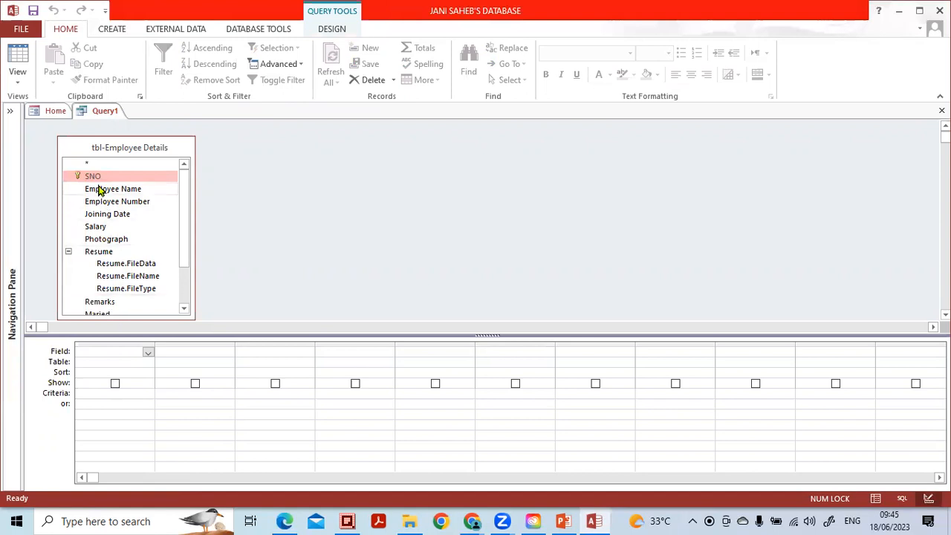
left_click_drag(97, 181, 114, 355)
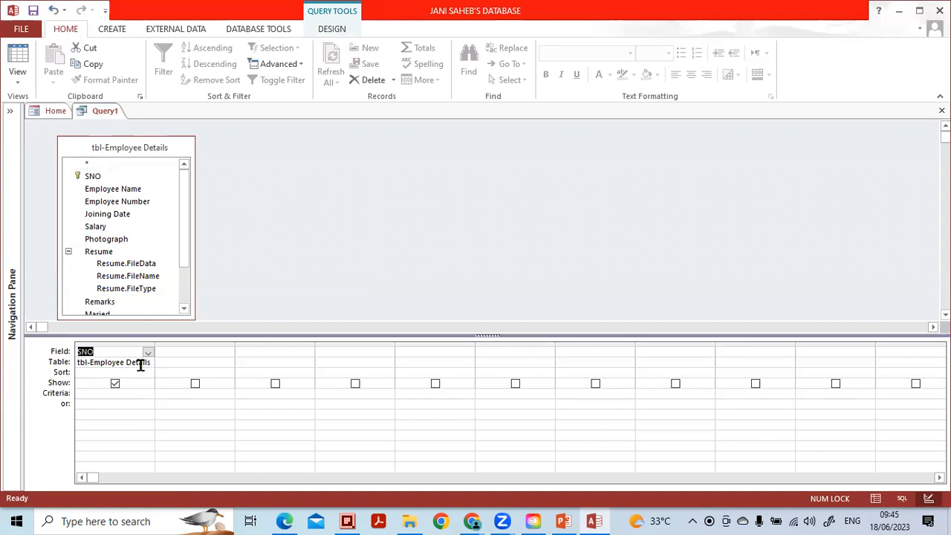
left_click(181, 351)
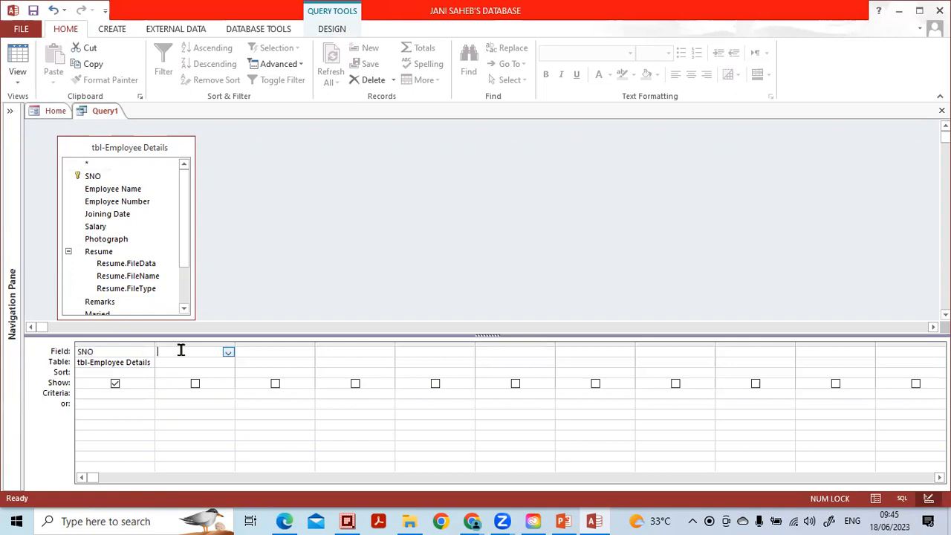
left_click(229, 353)
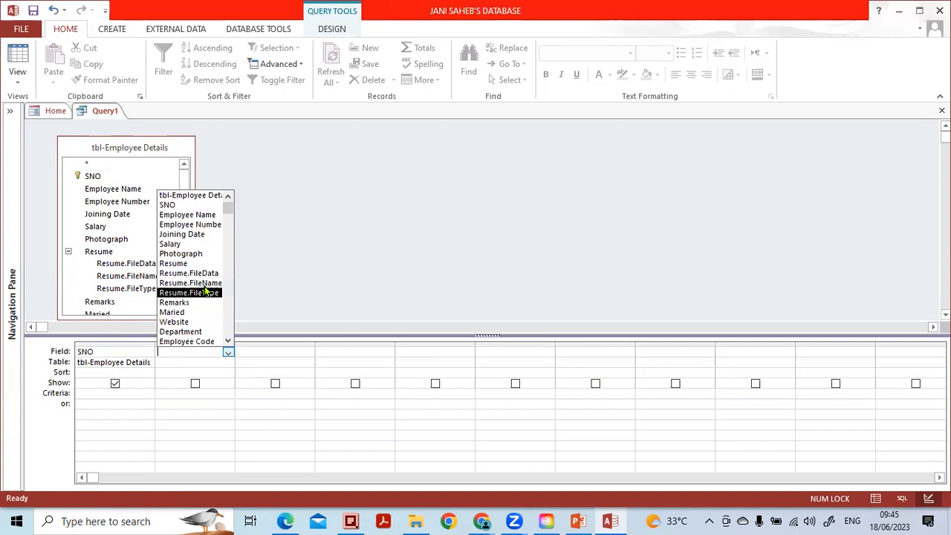
left_click(190, 214)
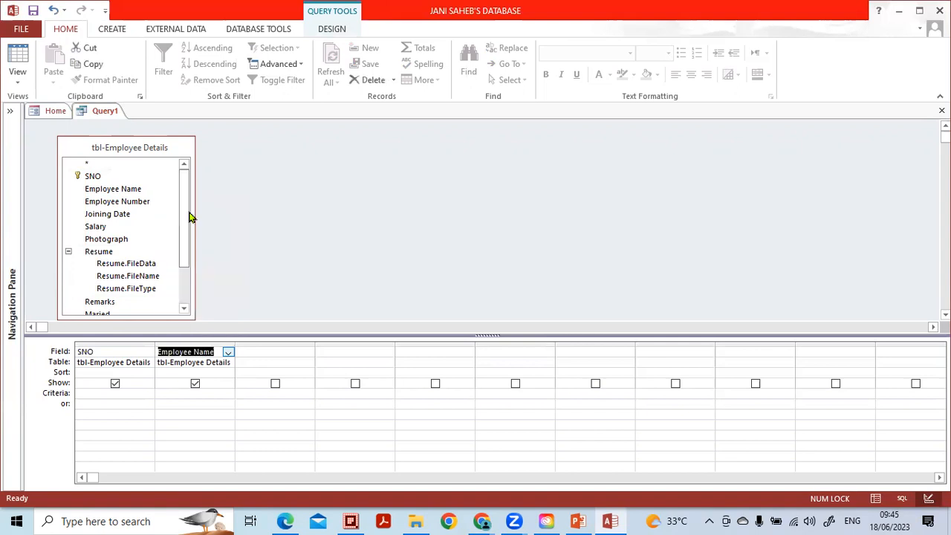
Add the Employee Number and Joining Date fields to the third and fourth columns of the query grid.
left_click(263, 360)
left_click(286, 349)
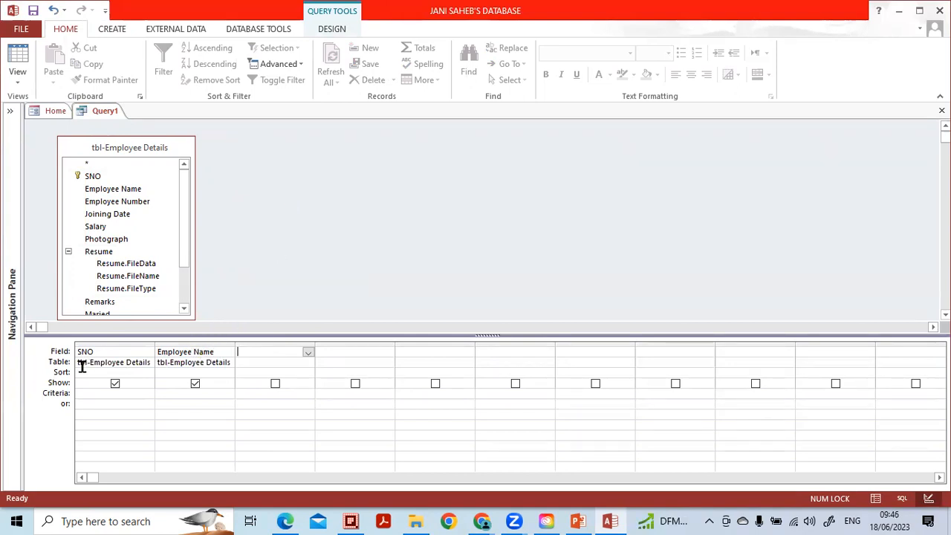
left_click(308, 353)
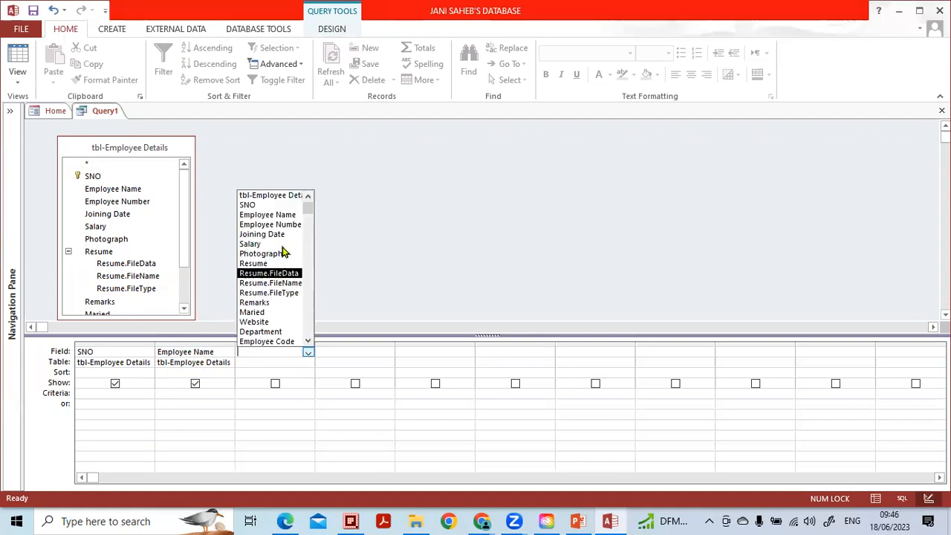
left_click(289, 224)
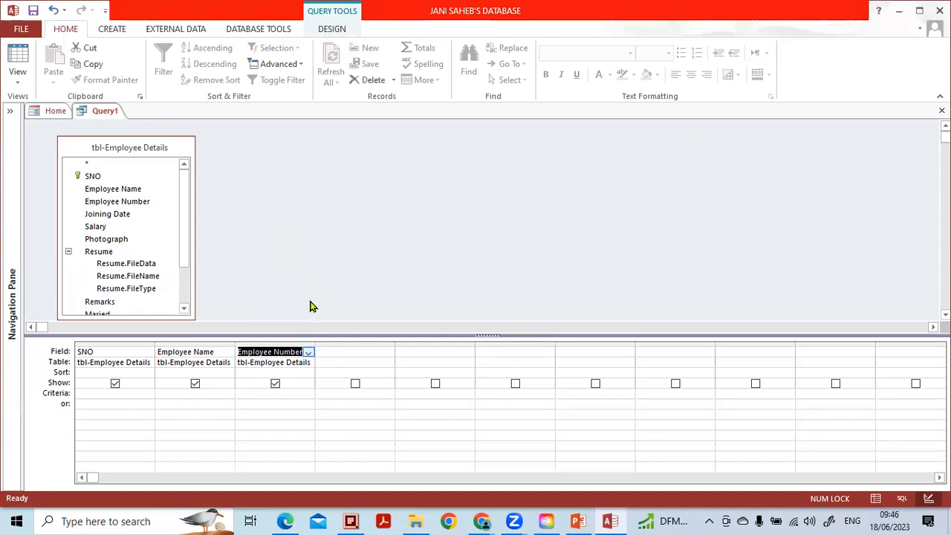
left_click(336, 351)
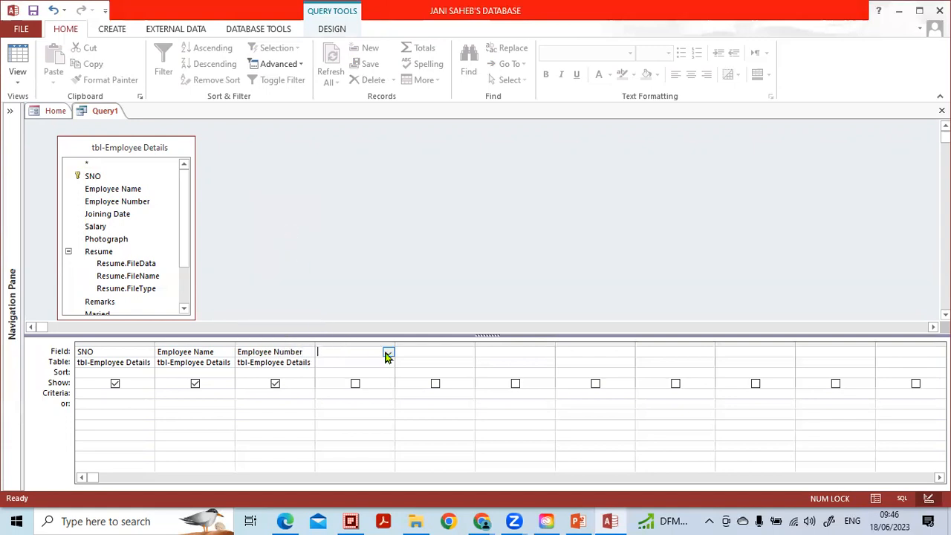
left_click(387, 354)
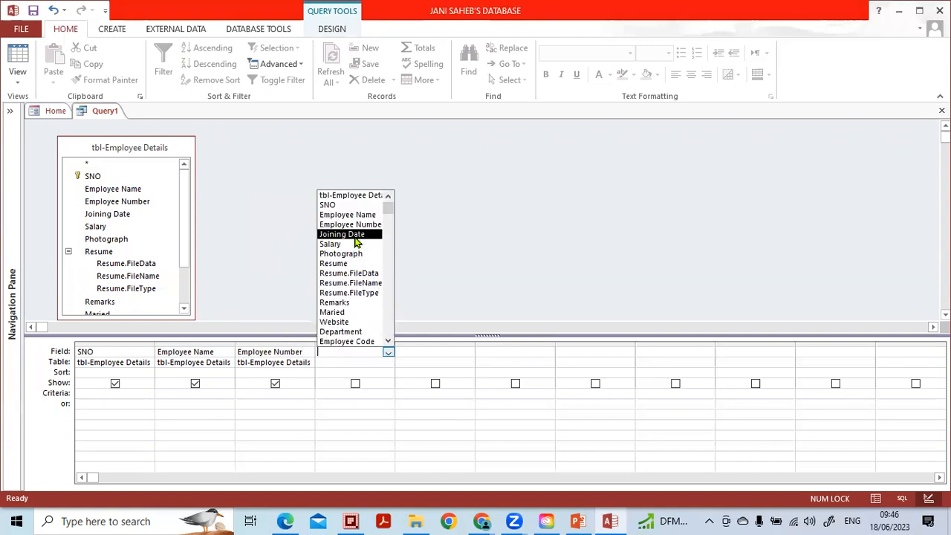
left_click(355, 236)
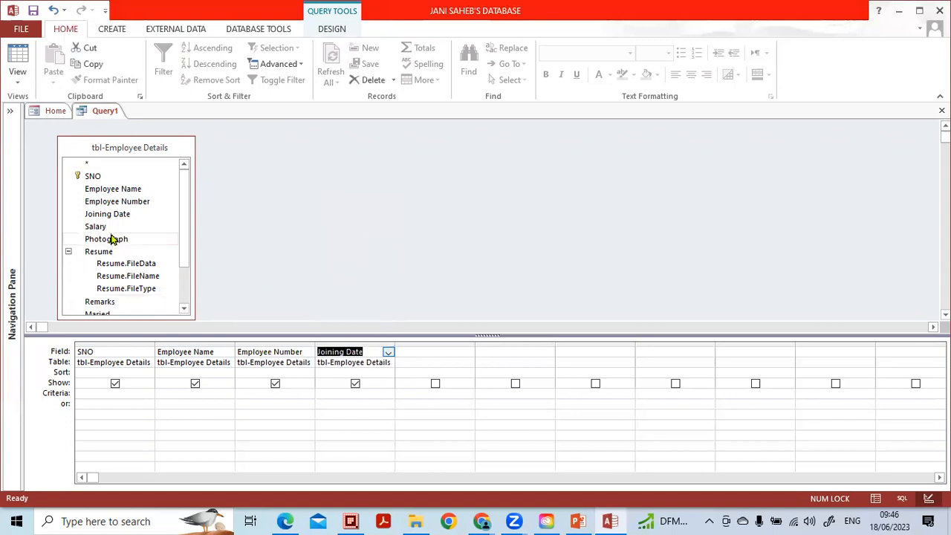
Add the Salary, Remarks and Maried fields to the fifth, sixth and seventh columns of the query grid.
left_click_drag(109, 231, 418, 356)
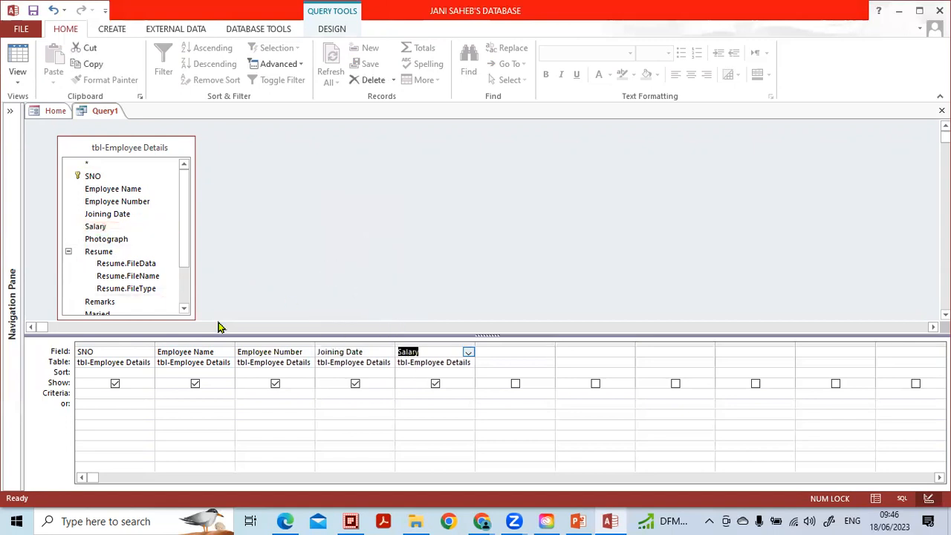
left_click(111, 241)
scroll(138, 249, "down", 1)
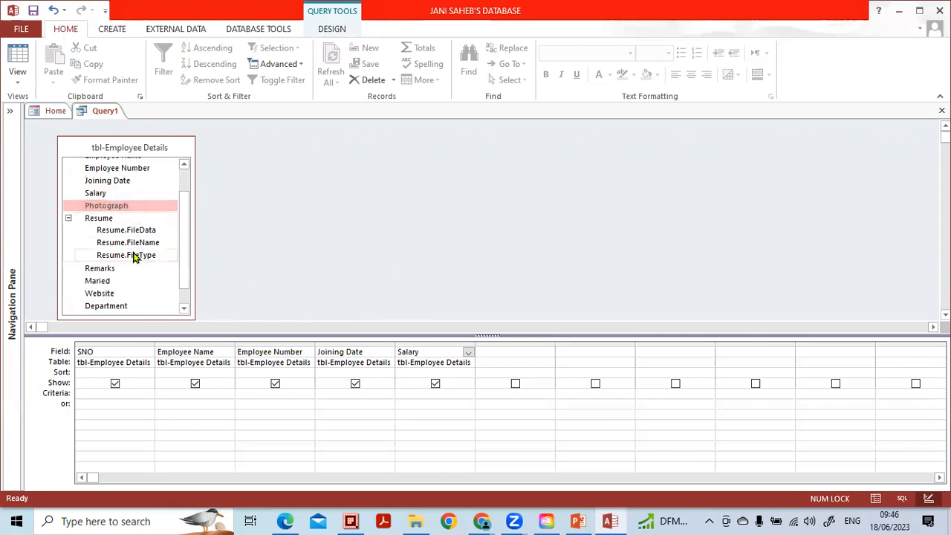
left_click_drag(105, 270, 480, 349)
left_click(102, 286)
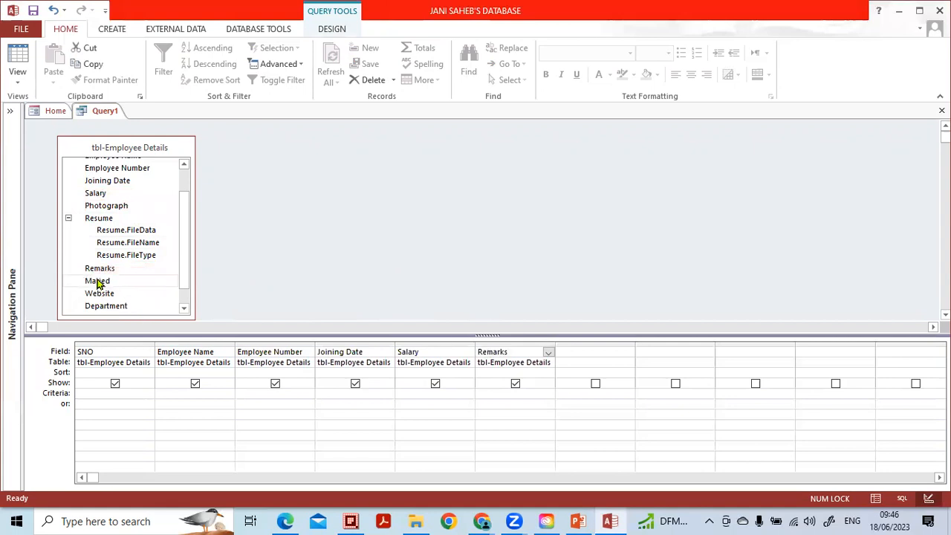
left_click_drag(102, 286, 585, 352)
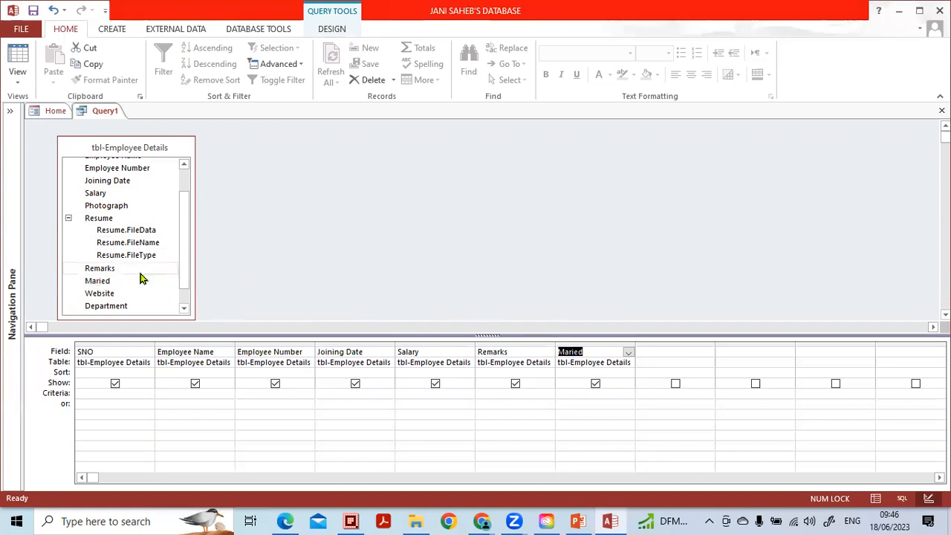
Add the Website, Department, Employee Code and Nationality fields to the next four columns of the query grid.
left_click_drag(113, 296, 648, 359)
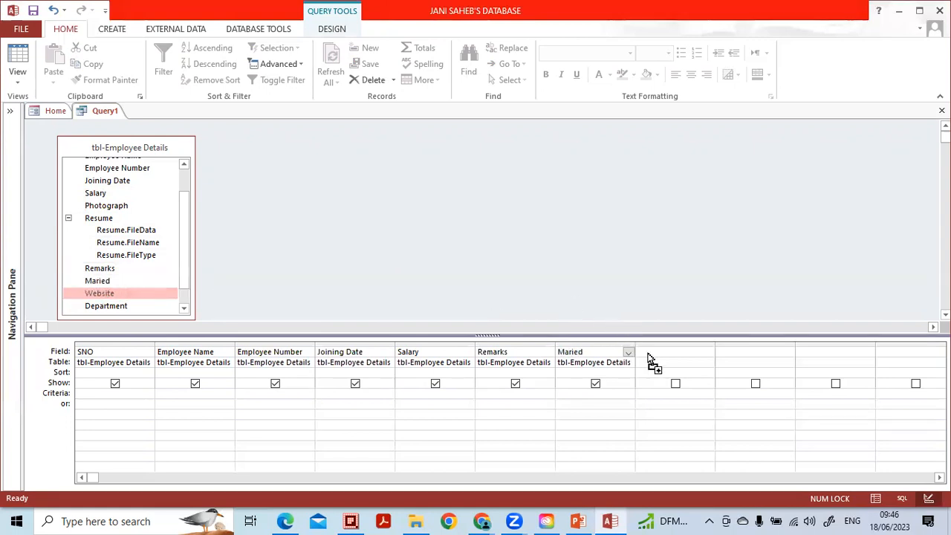
left_click_drag(115, 308, 746, 355)
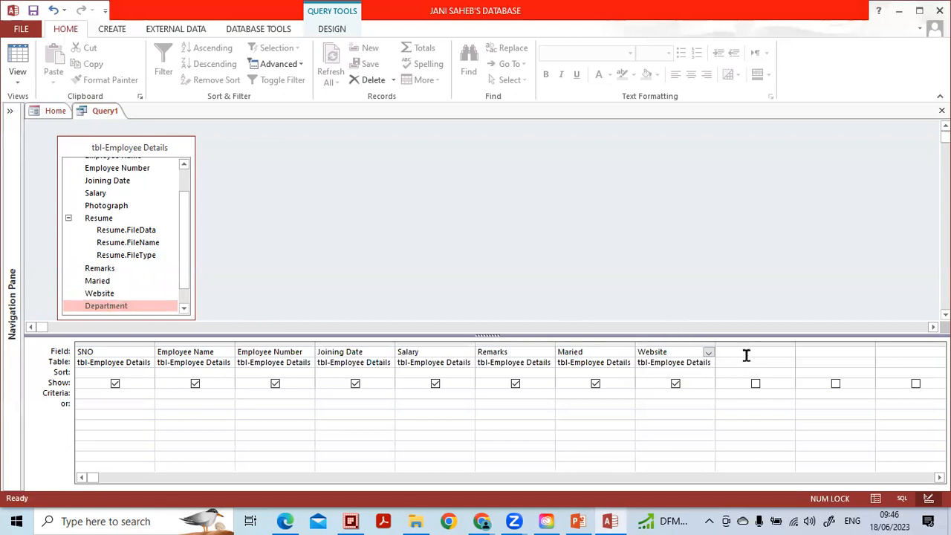
scroll(136, 251, "down", 1)
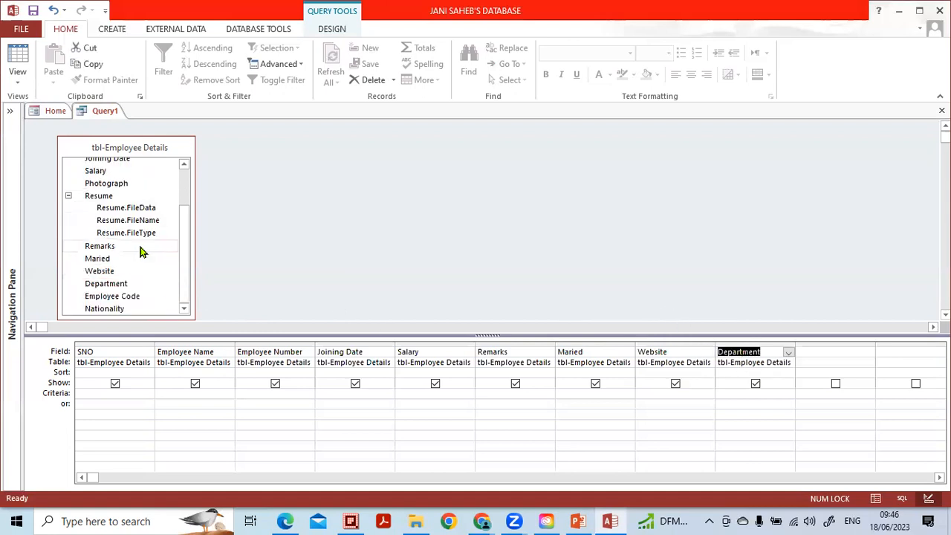
left_click(112, 297)
left_click_drag(112, 297, 829, 361)
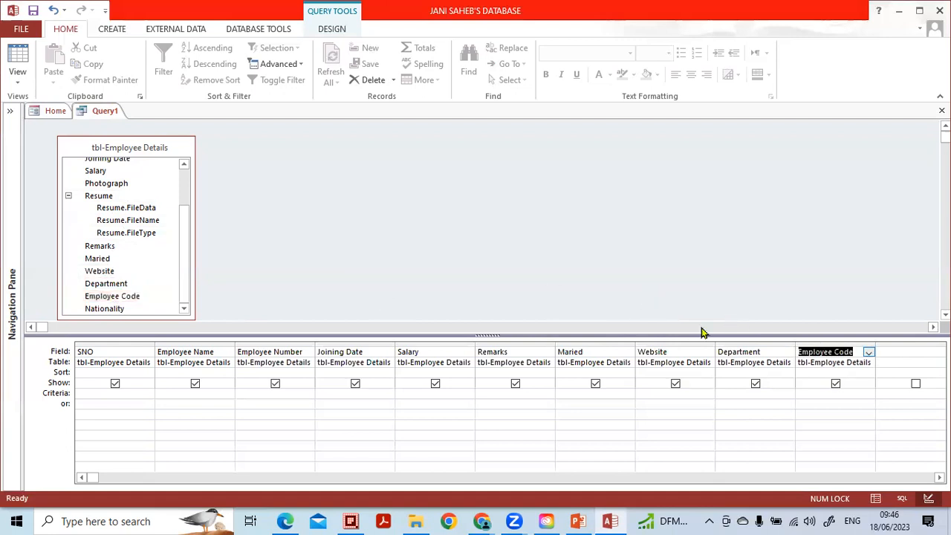
left_click_drag(104, 310, 896, 361)
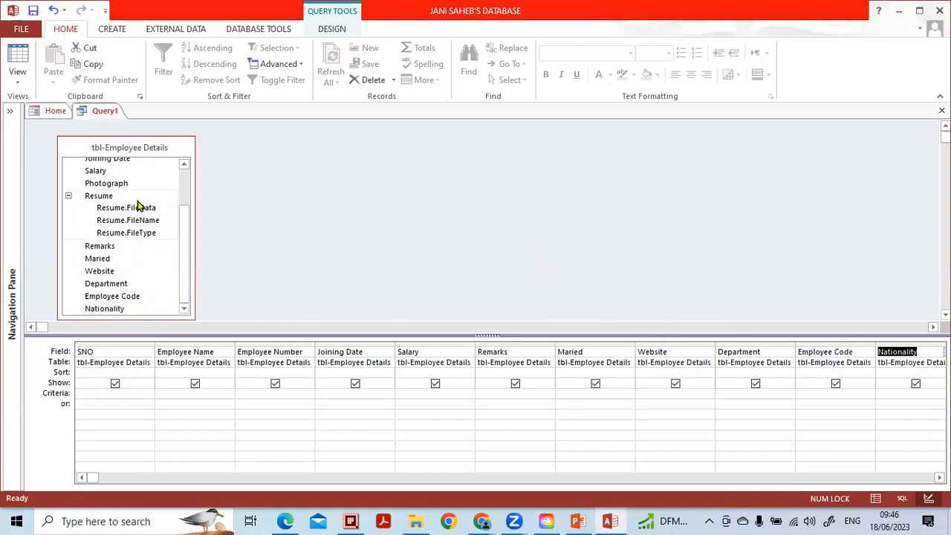
scroll(134, 197, "up", 2)
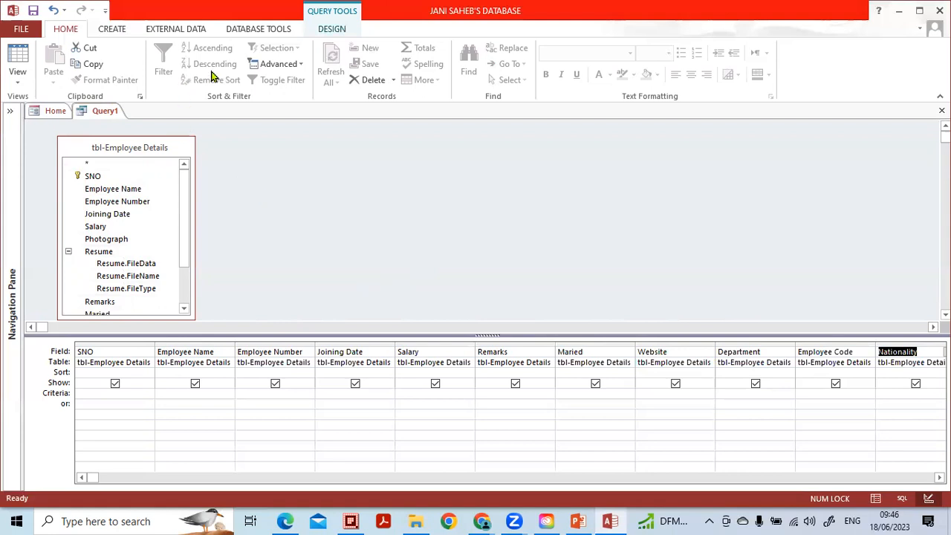
scroll(212, 75, "down", 4)
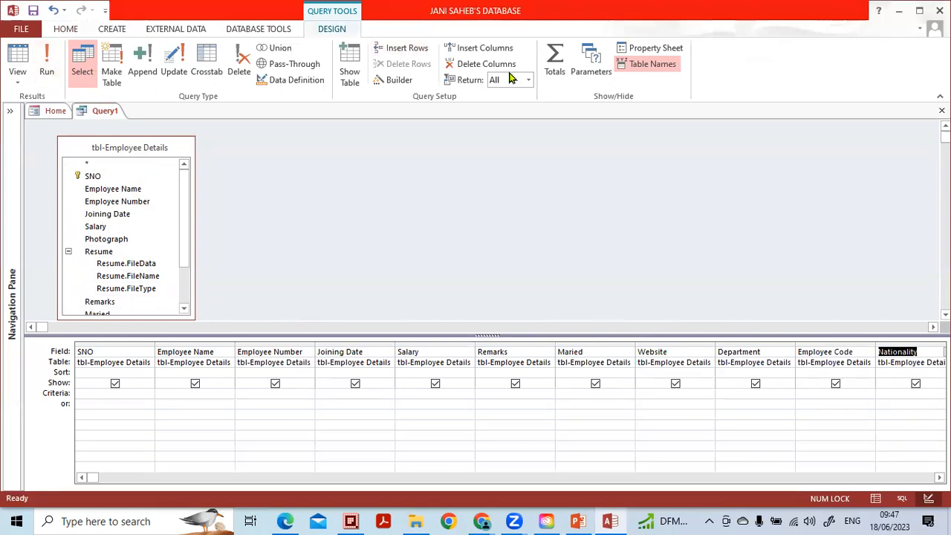
mouse_move(21, 38)
left_mouse_down()
mouse_move(25, 91)
mouse_move(24, 35)
mouse_move(44, 90)
mouse_move(55, 39)
mouse_move(94, 93)
mouse_move(100, 36)
mouse_move(126, 83)
mouse_move(147, 71)
mouse_move(153, 93)
mouse_move(177, 73)
mouse_move(219, 90)
mouse_move(227, 72)
left_mouse_up()
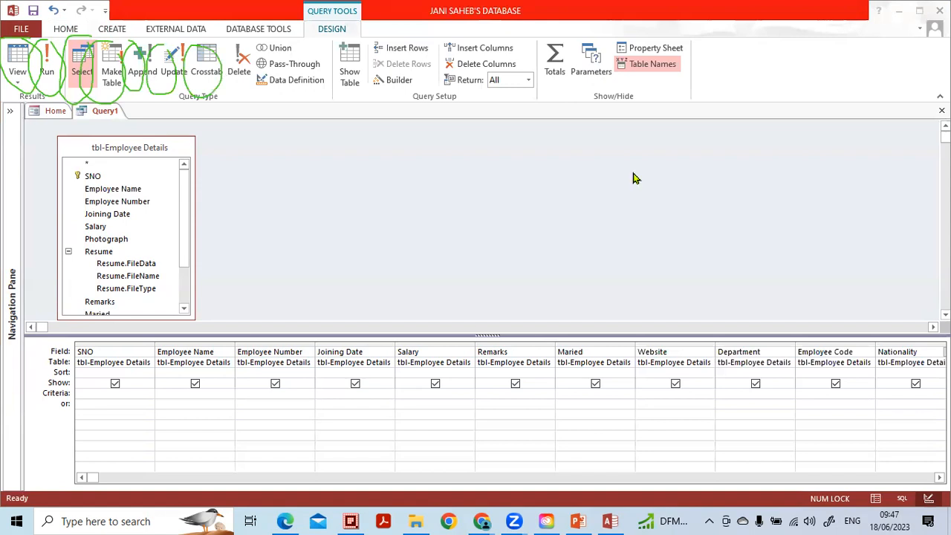
mouse_move(248, 39)
left_mouse_down()
mouse_move(219, 37)
mouse_move(268, 92)
mouse_move(253, 43)
mouse_move(269, 58)
mouse_move(317, 58)
mouse_move(236, 76)
mouse_move(325, 73)
left_mouse_up()
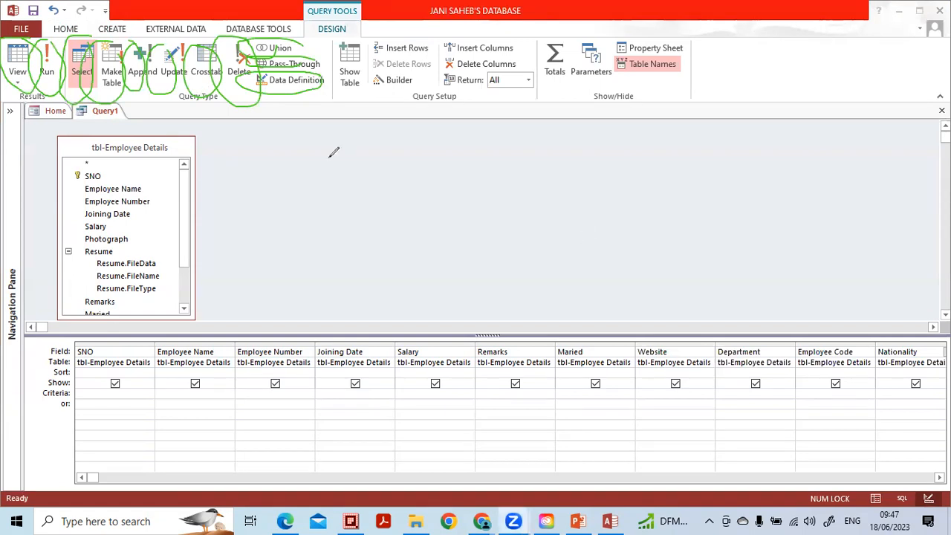
mouse_move(252, 97)
left_mouse_down()
mouse_move(191, 87)
mouse_move(223, 96)
left_mouse_up()
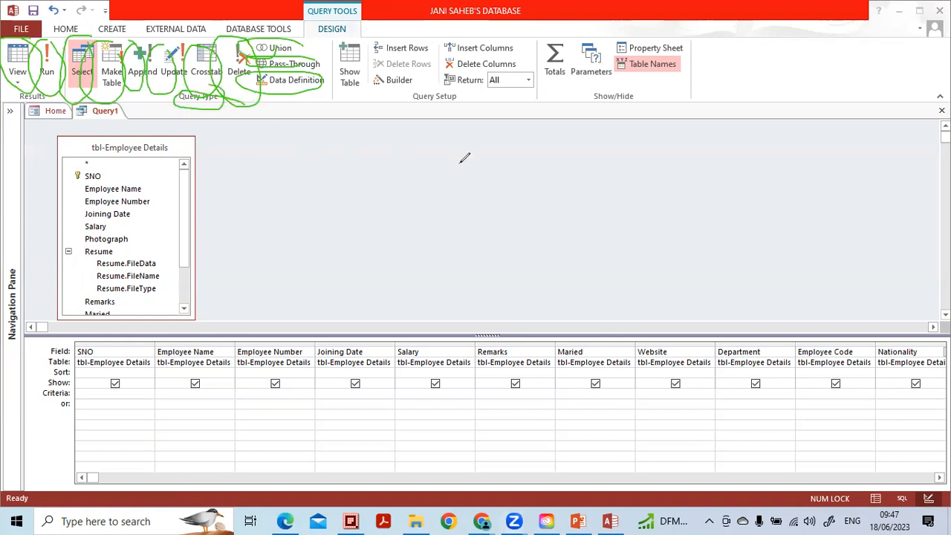
left_click_drag(183, 77, 12, 52)
left_click_drag(285, 83, 199, 92)
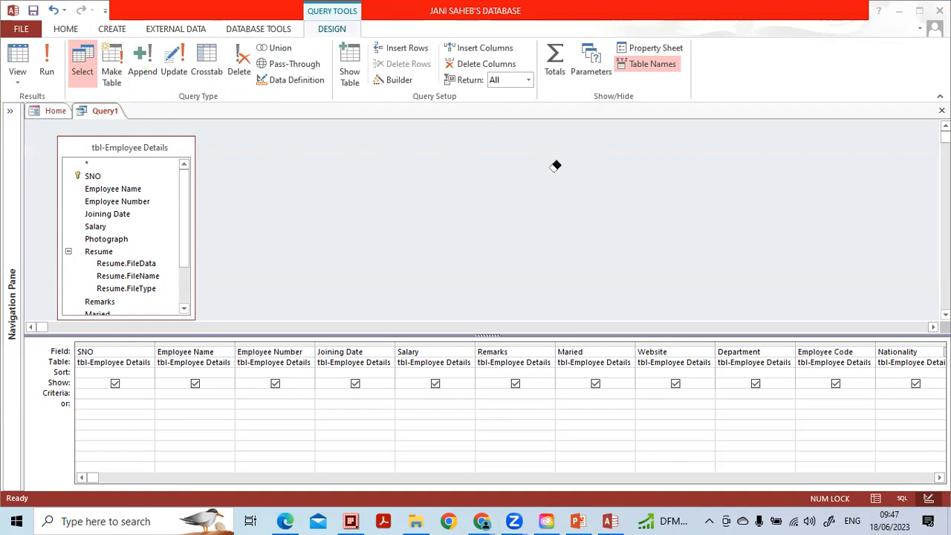
left_click(359, 151)
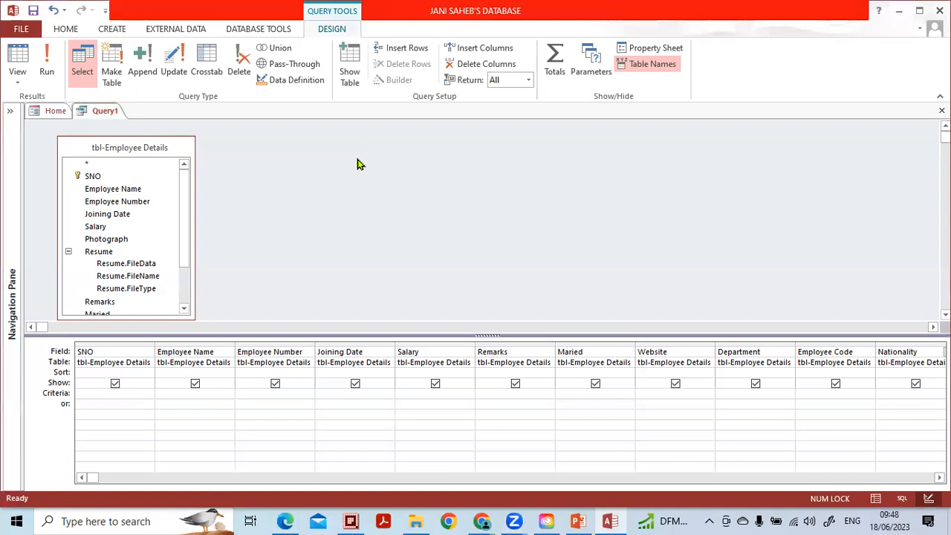
Run the query twice to examine its records, returning to Design view after each run.
left_click(46, 70)
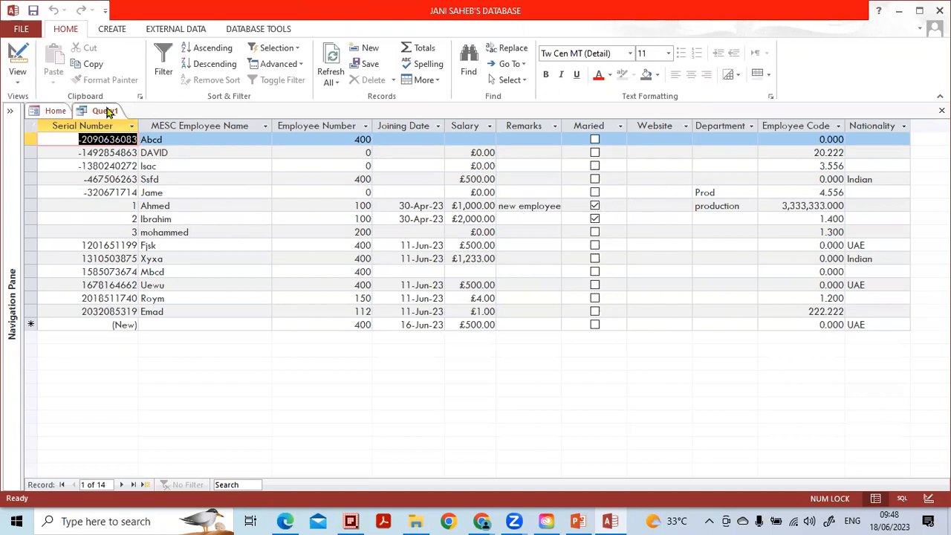
left_click(17, 88)
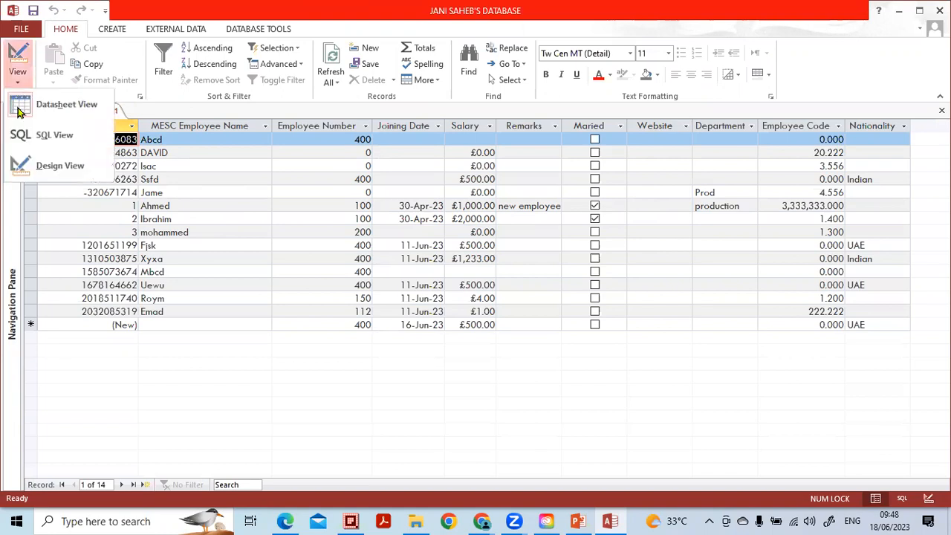
left_click(43, 165)
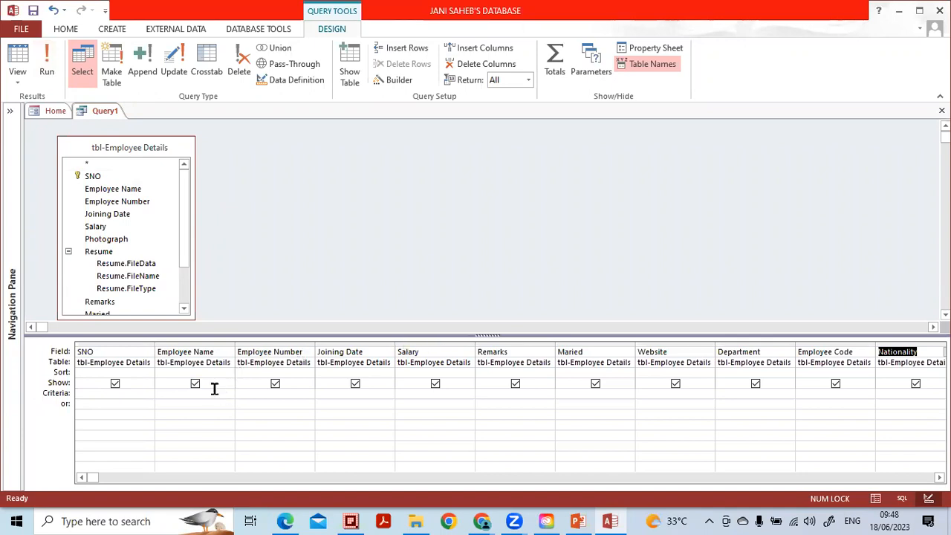
left_click(48, 77)
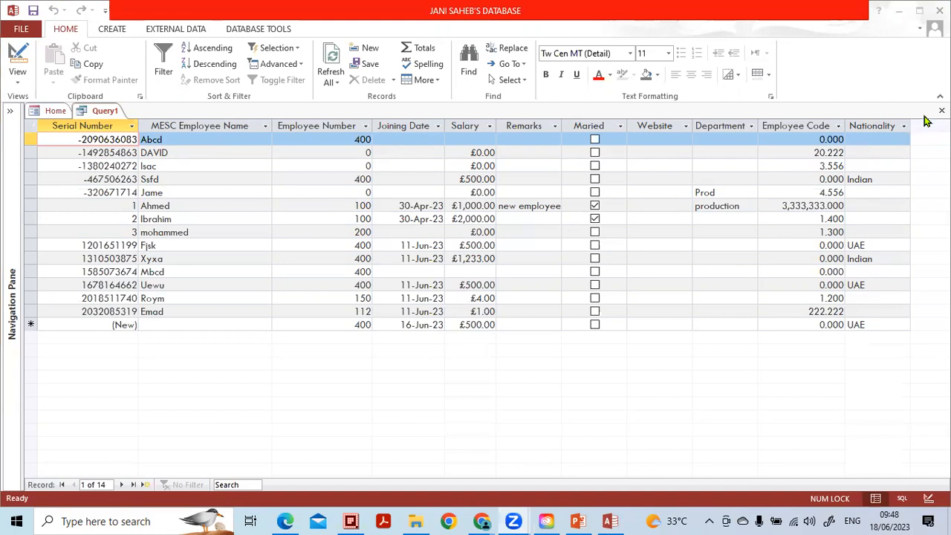
left_click(928, 498)
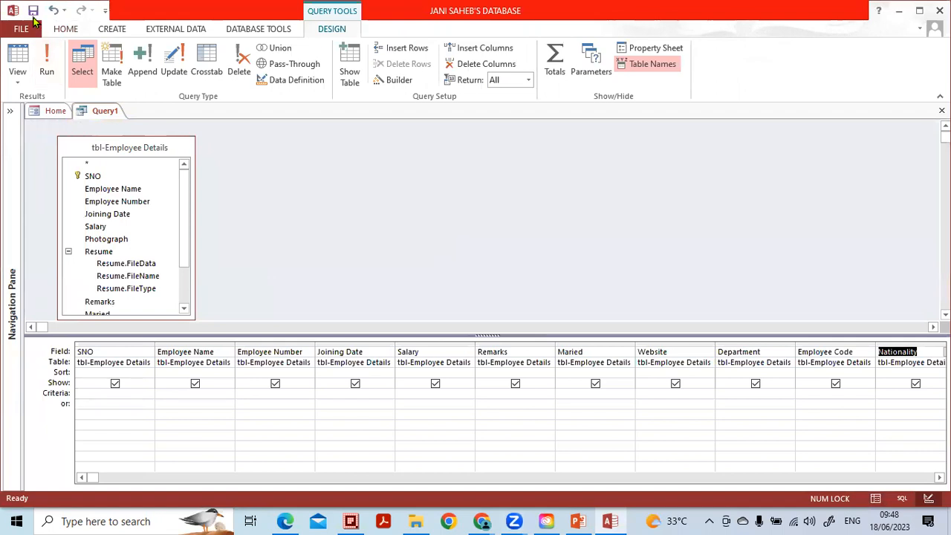
Save the query as qry-employee details and close it.
left_click(33, 12)
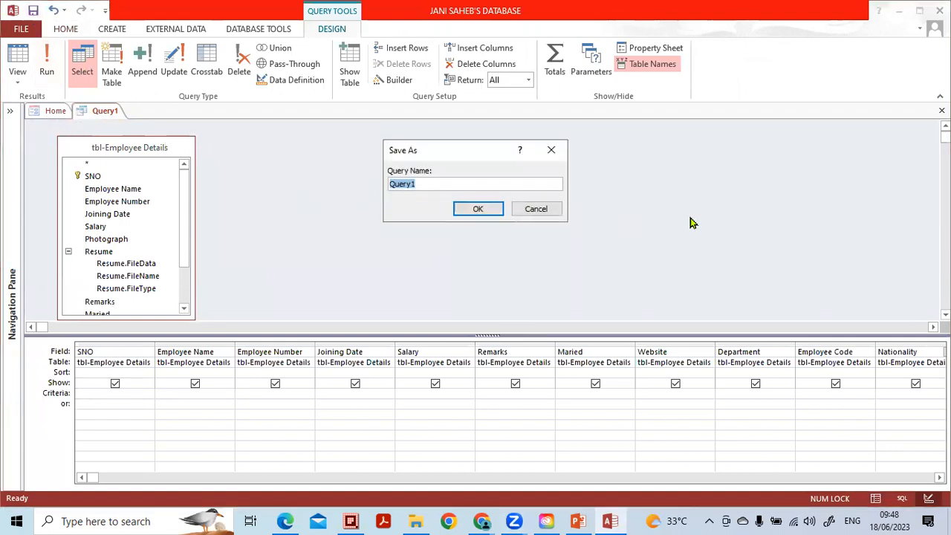
type("qry-employee details")
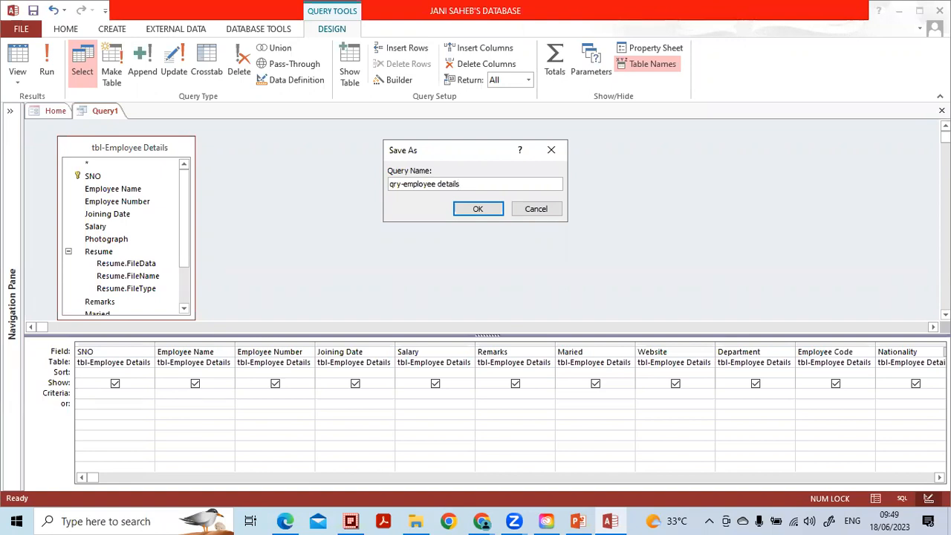
left_click(493, 210)
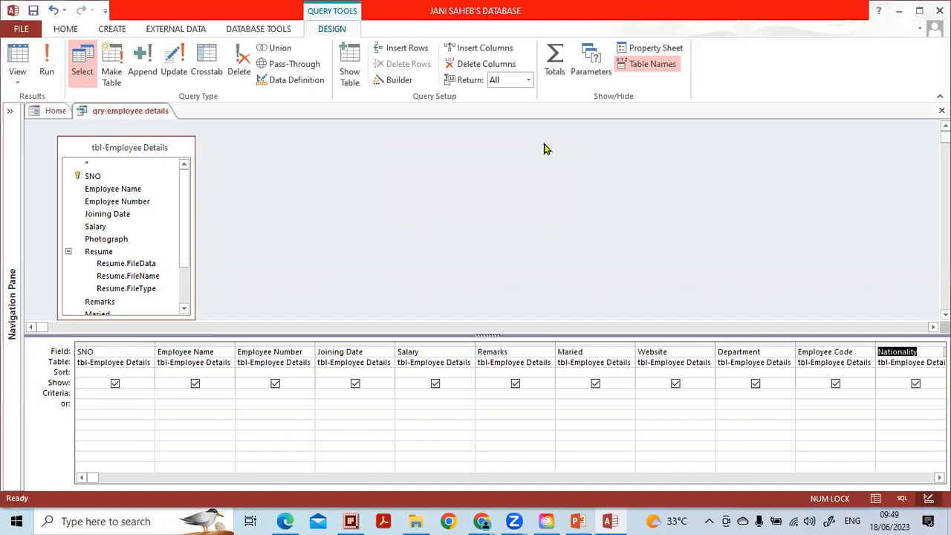
left_click(942, 110)
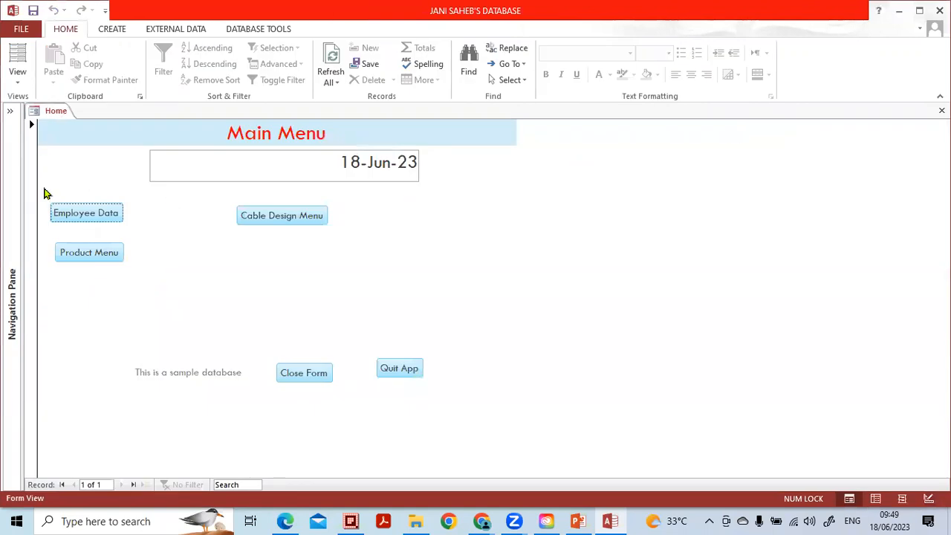
Open the tbl-Employee Details table in Datasheet view with the Navigation Pane collapsed.
left_click(10, 112)
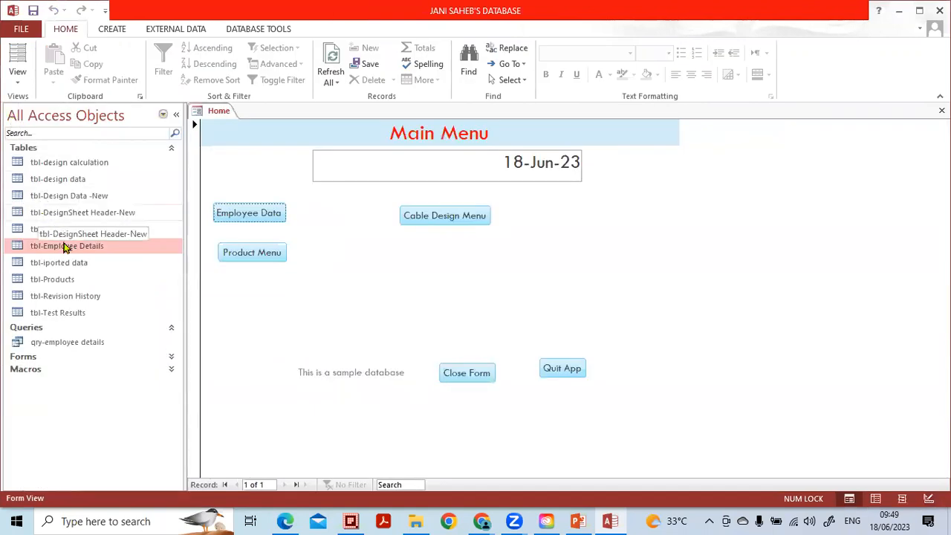
double_click(134, 247)
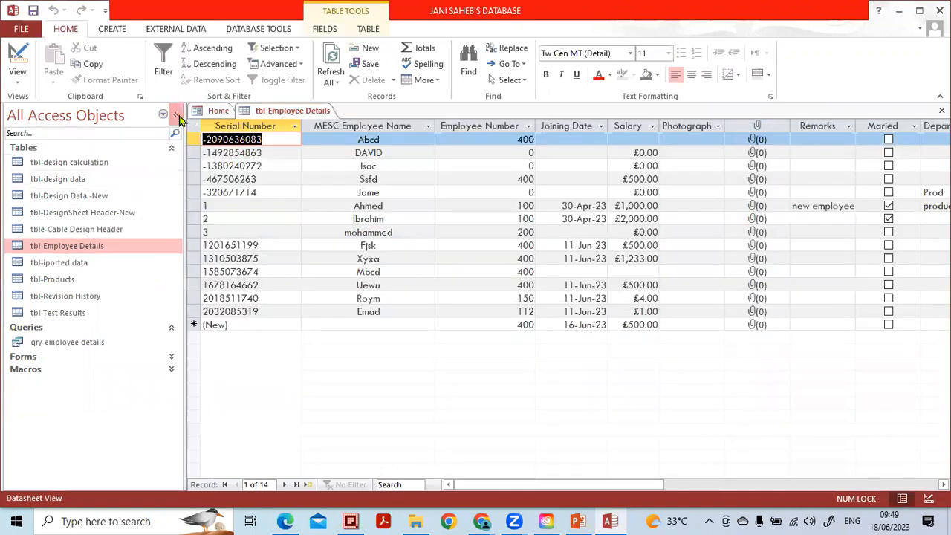
left_click(176, 113)
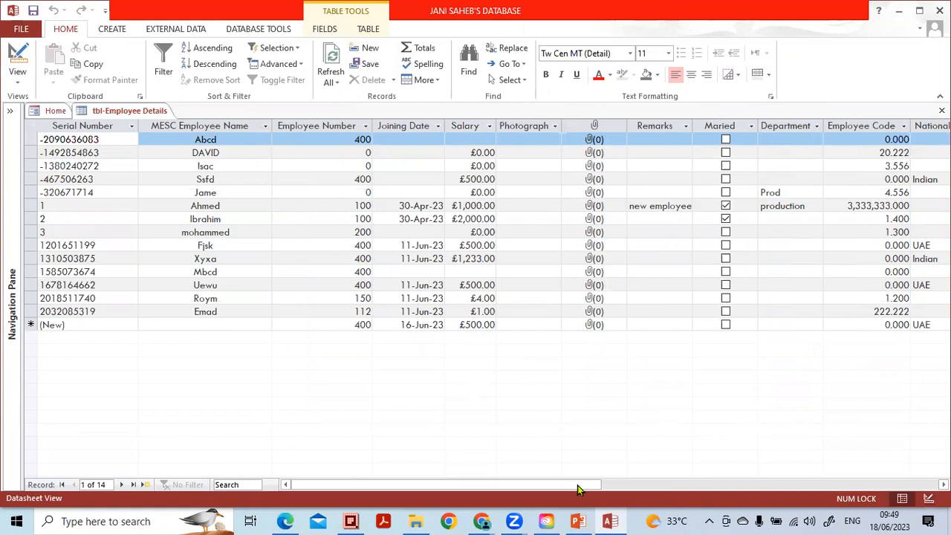
left_click_drag(578, 486, 709, 485)
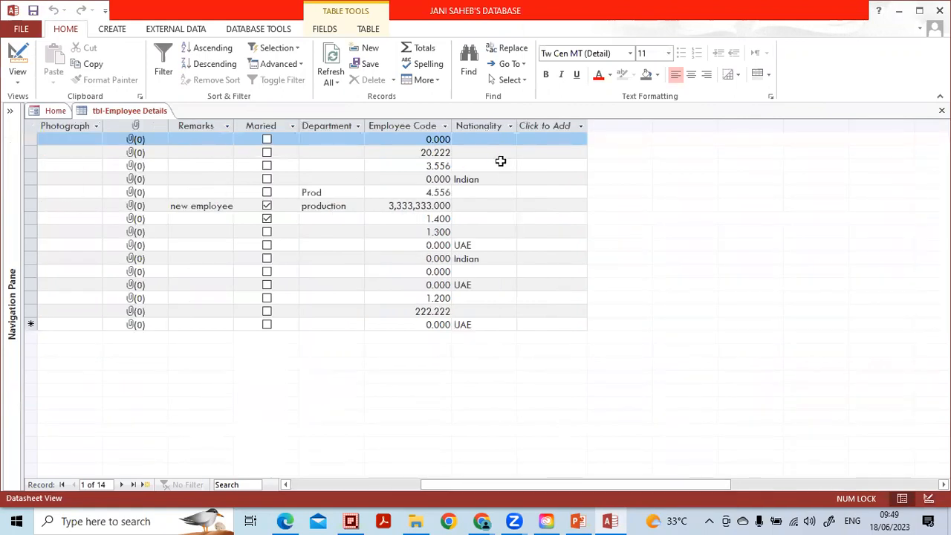
Set the Nationality of the first and second employee records to Bangladesh.
left_click(501, 140)
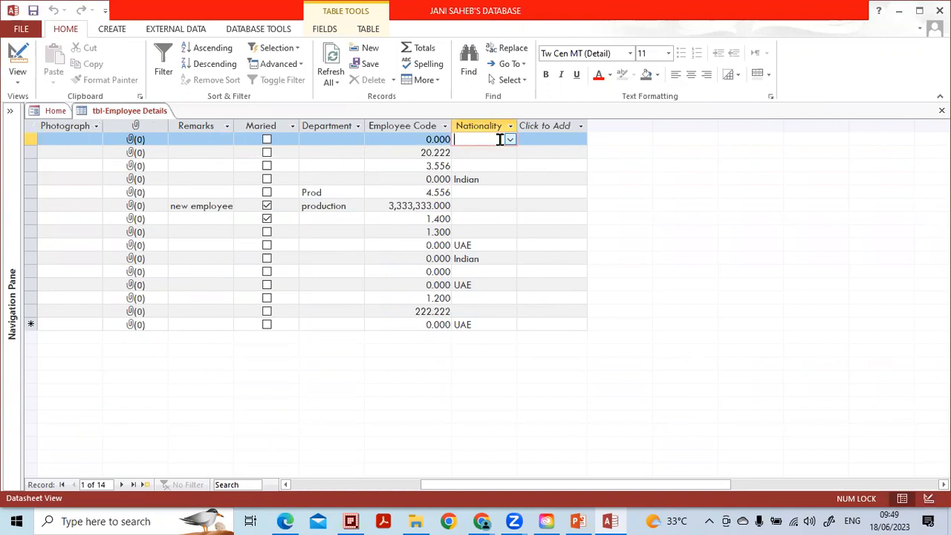
left_click(510, 139)
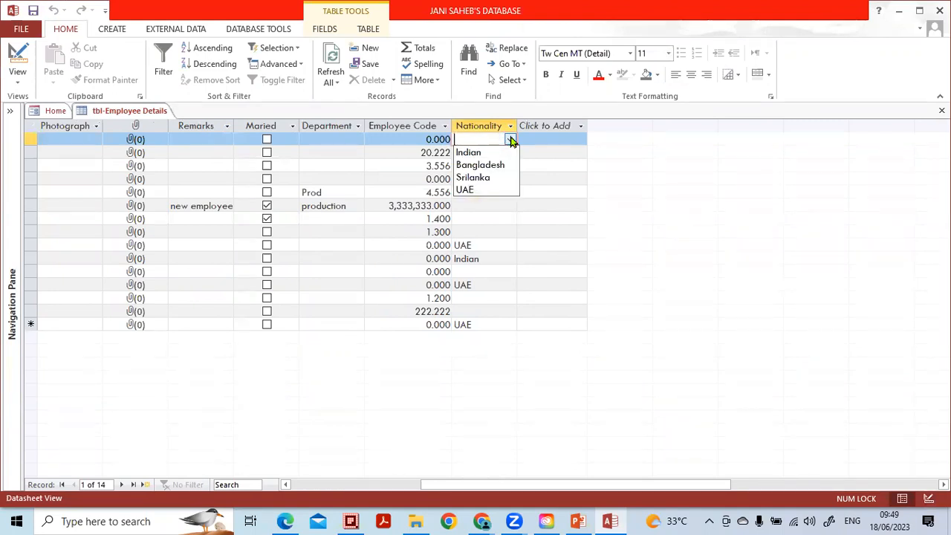
left_click(502, 165)
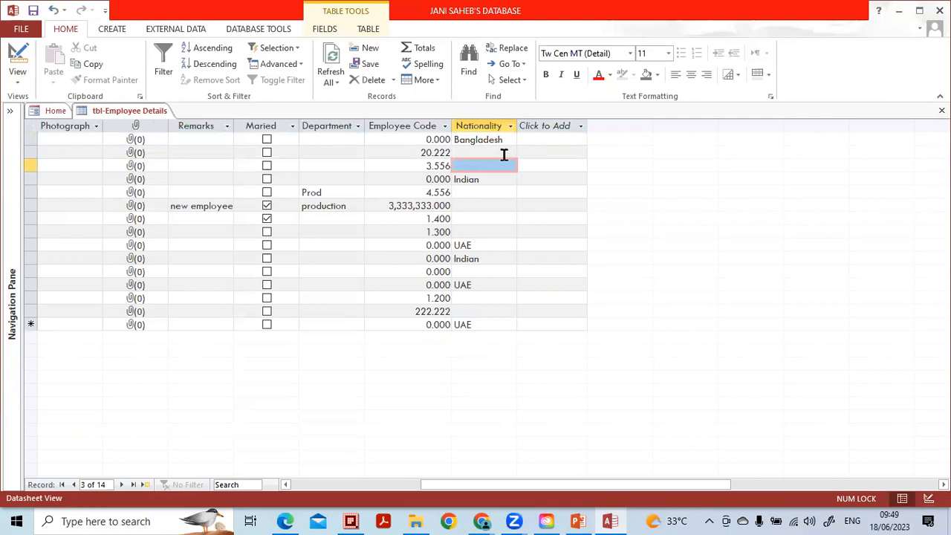
left_click(511, 155)
left_click(510, 153)
left_click(490, 178)
Set the Nationality of the third employee record to Srilanka and of the fifth record to Indian.
left_click(511, 167)
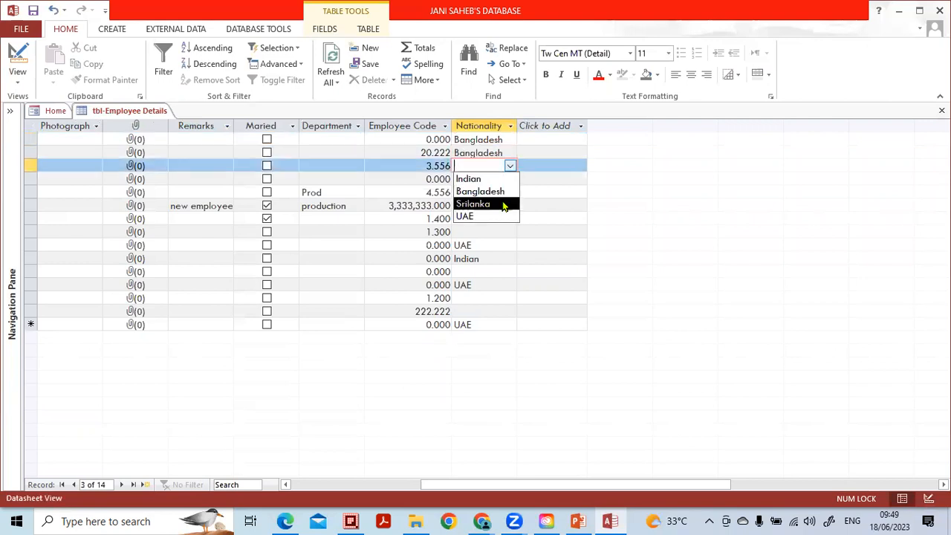
left_click(507, 204)
left_click(510, 192)
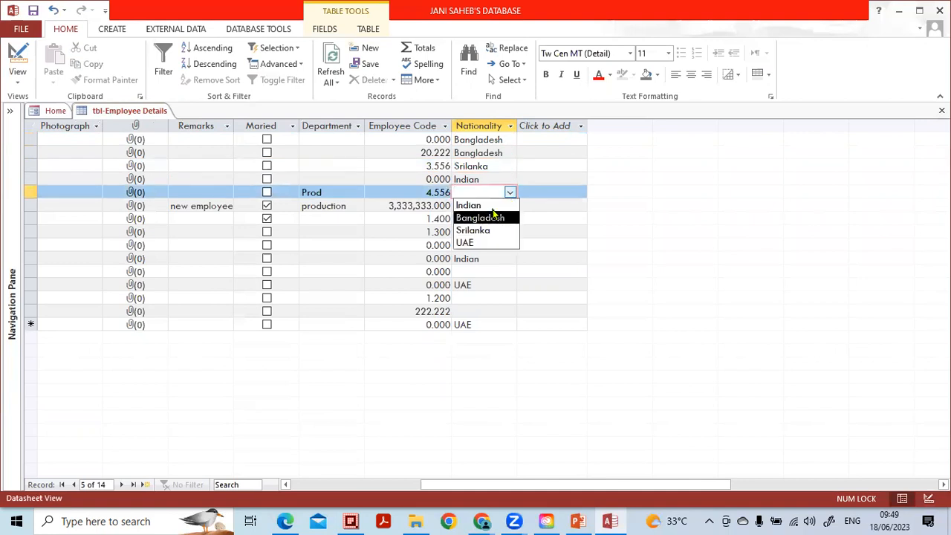
left_click(492, 205)
Set the Nationality of the sixth, seventh and eighth employee records to Indian.
left_click(492, 206)
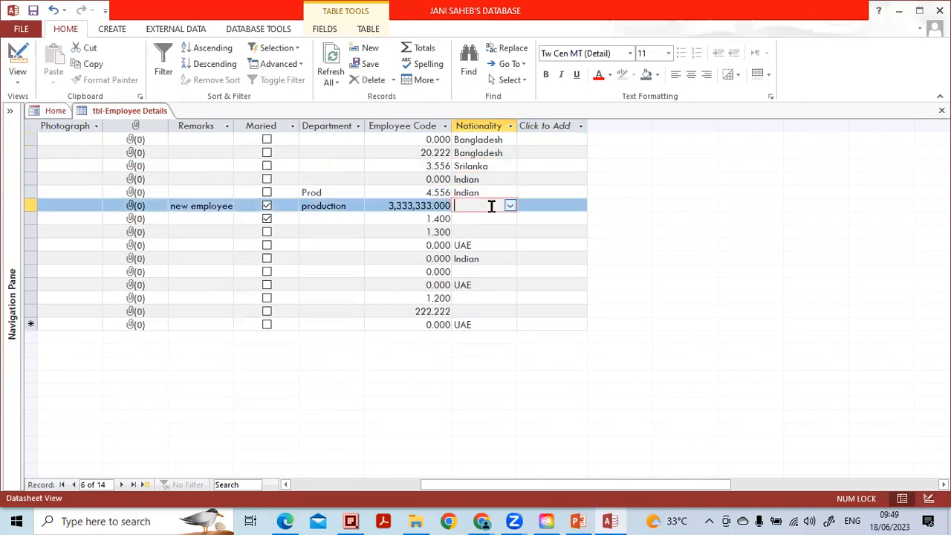
type("i")
key("Down")
type("i")
key("Down")
type("i")
key("Down")
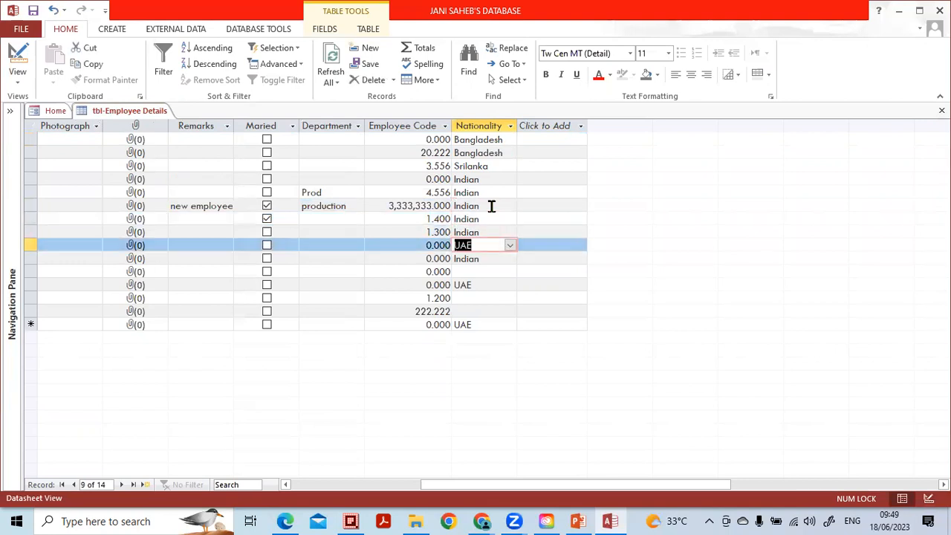
Fill the remaining blank Nationality cells, in the eleventh, thirteenth and fourteenth records, with UAE.
key("Down")
key("Down")
type("u")
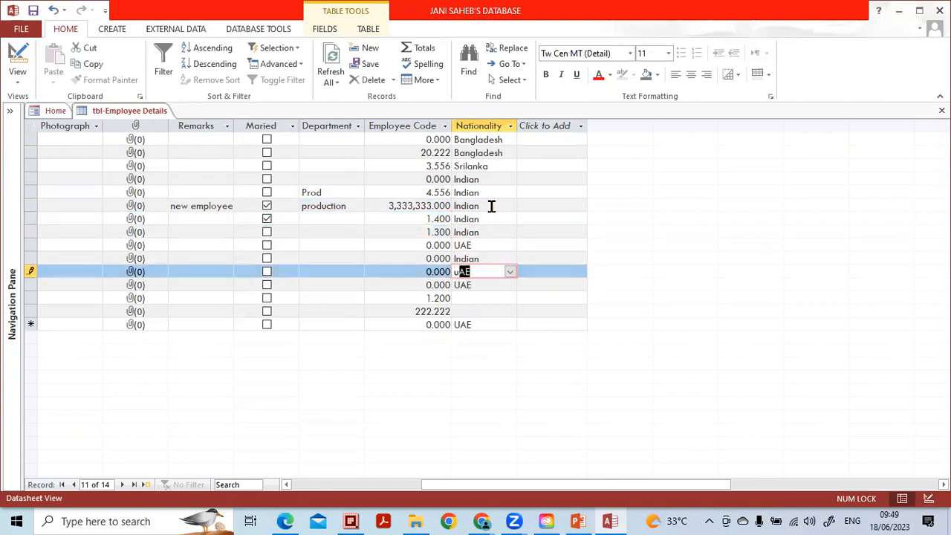
key("Down")
key("Down")
type("u")
key("Down")
type("u")
key("Down")
Go up and down through the records to review the entries in the Nationality column.
key("Up")
key("Up")
key("Up")
key("Up")
key("Up")
key("Up")
key("Up")
key("Up")
key("Up")
key("Up")
key("Up")
key("Up")
key("Up")
key("Up")
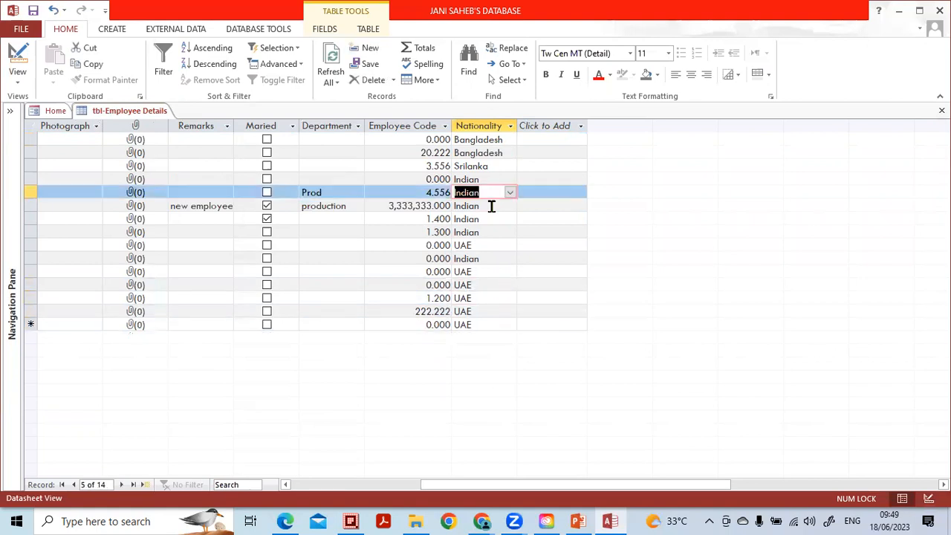
key("Down")
key("Down")
key("Down")
key("Down")
key("Down")
key("Down")
key("Down")
key("Down")
key("Down")
key("Down")
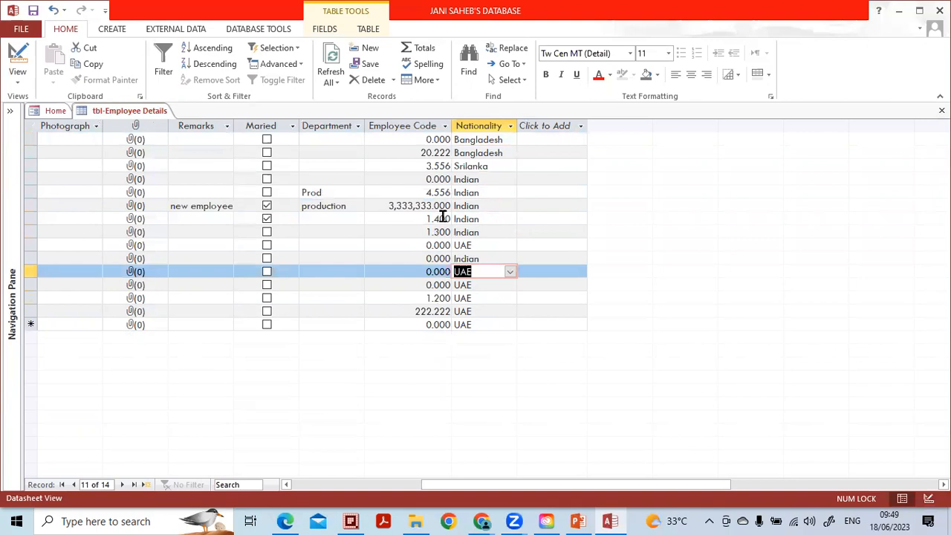
Sort the table by the Nationality column, switching between ascending and descending order and ending with ascending.
left_click(490, 128)
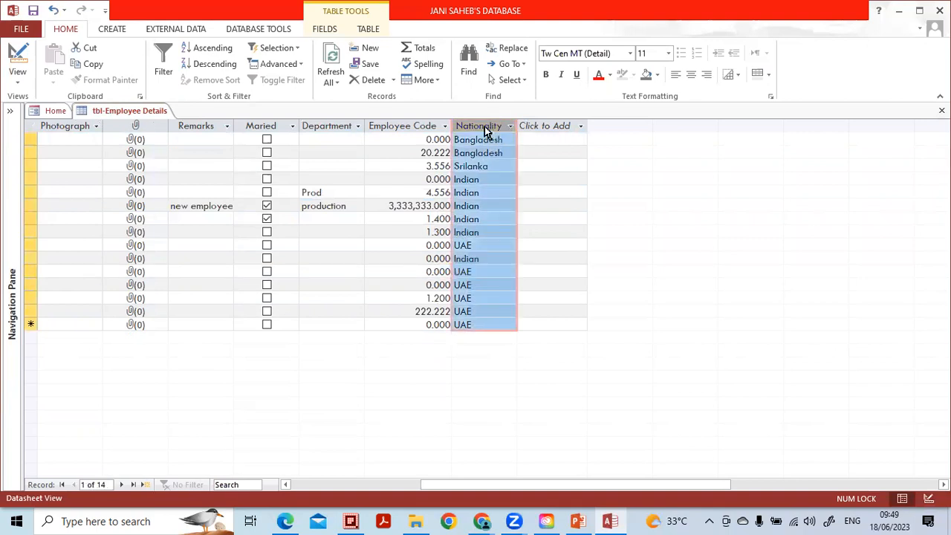
left_click(195, 48)
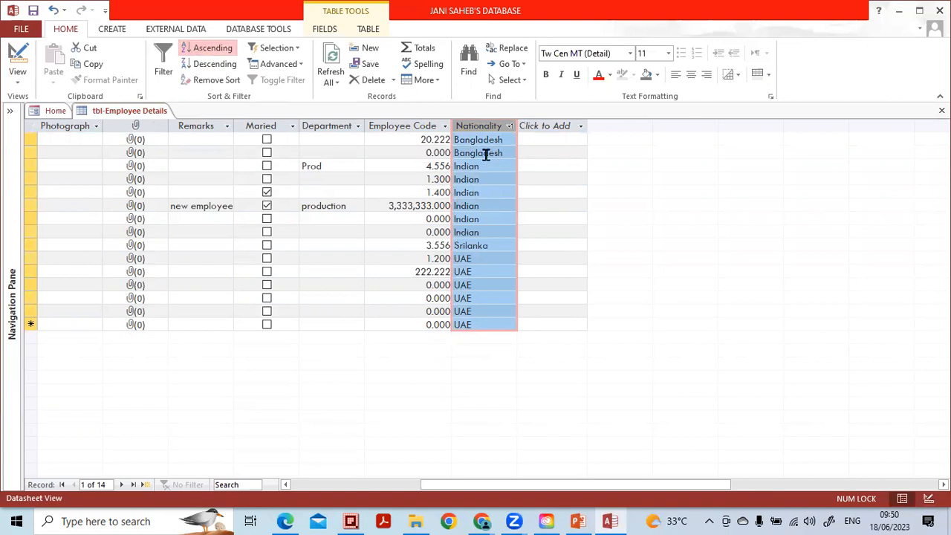
left_click(194, 64)
left_click(196, 50)
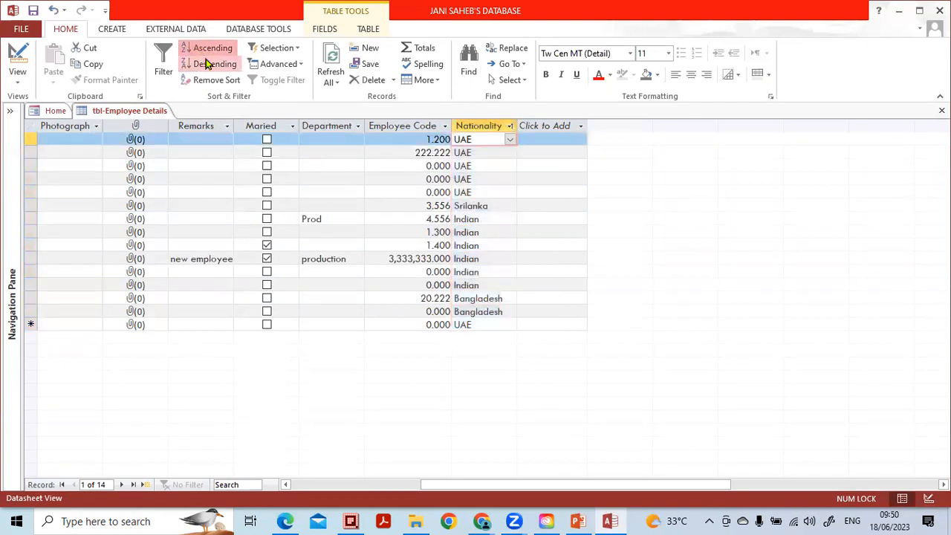
left_click(206, 65)
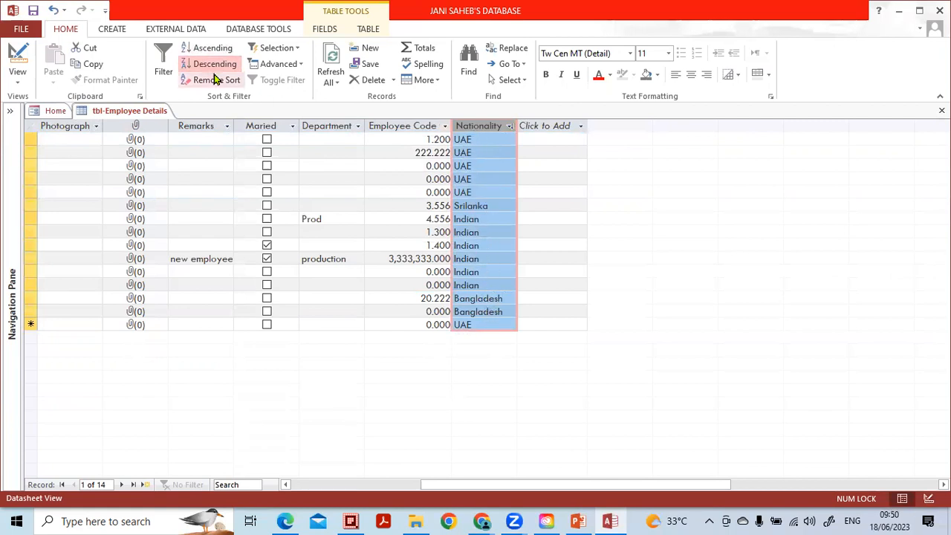
left_click(206, 50)
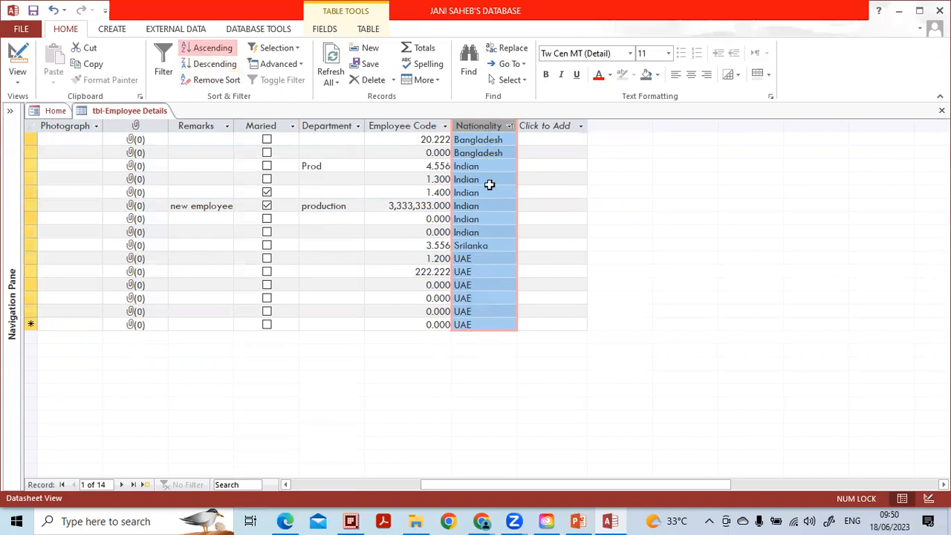
Close the tbl-Employee Details table and save its design changes.
left_click(558, 245)
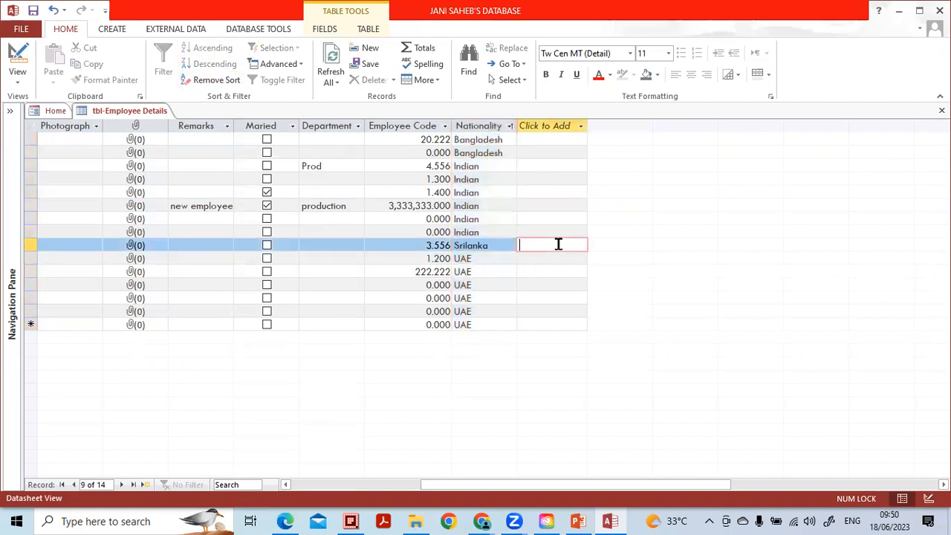
left_click(941, 110)
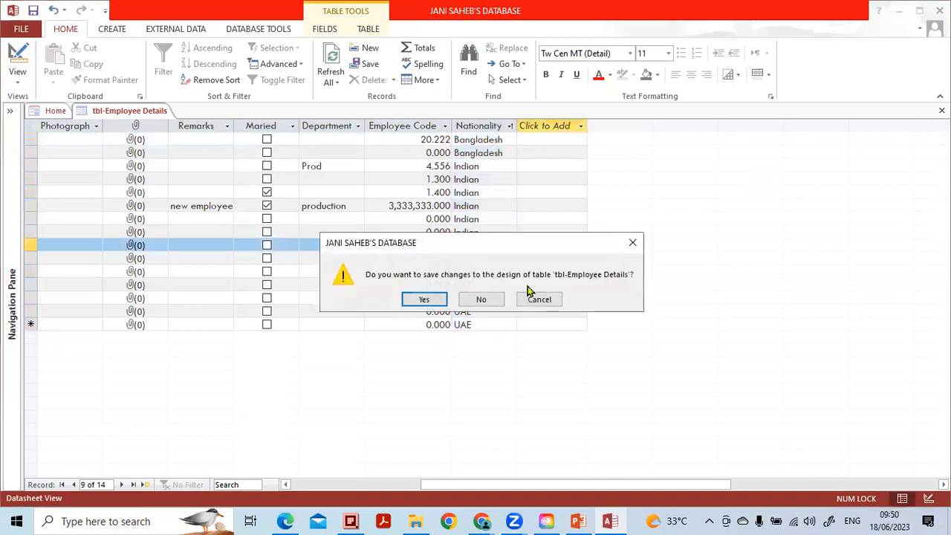
left_click(424, 300)
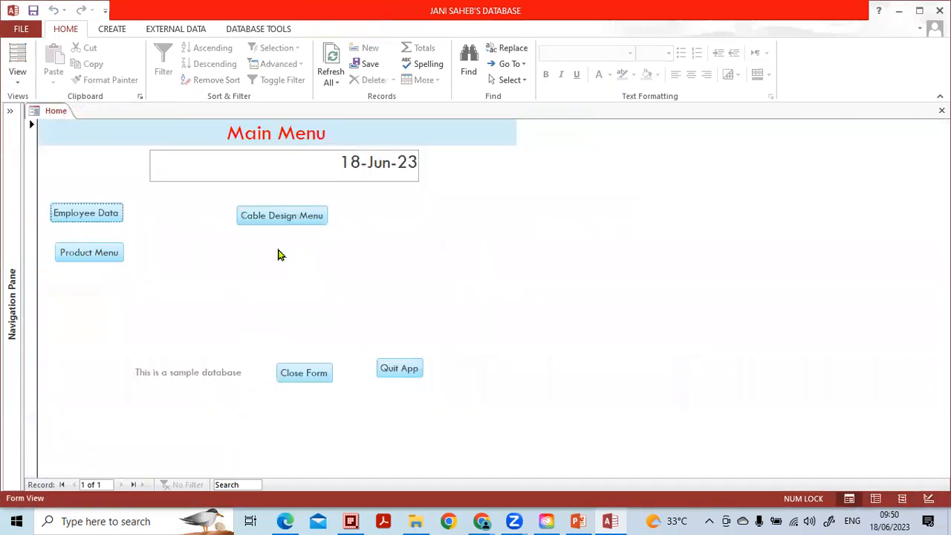
Expand the Navigation Pane, collapse its Tables group and leave the Queries group expanded.
left_click(11, 112)
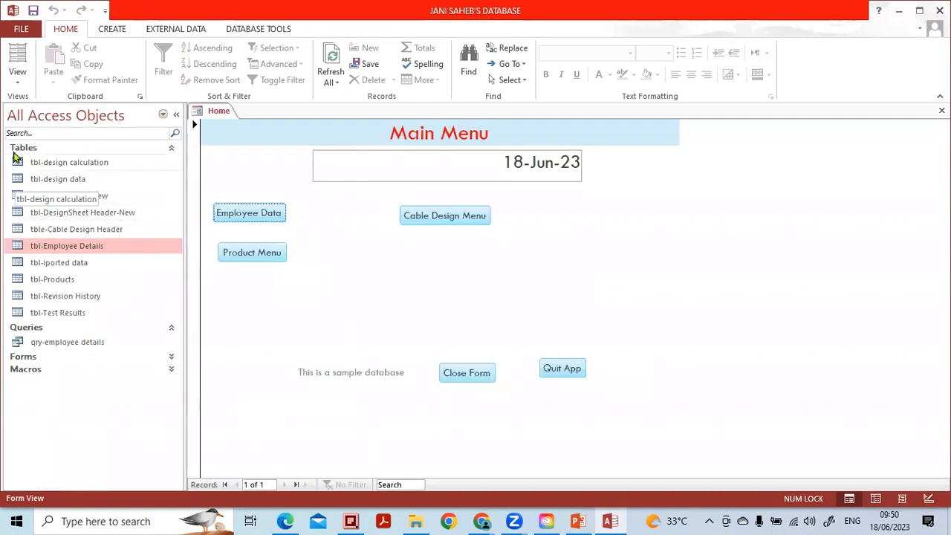
left_click(173, 149)
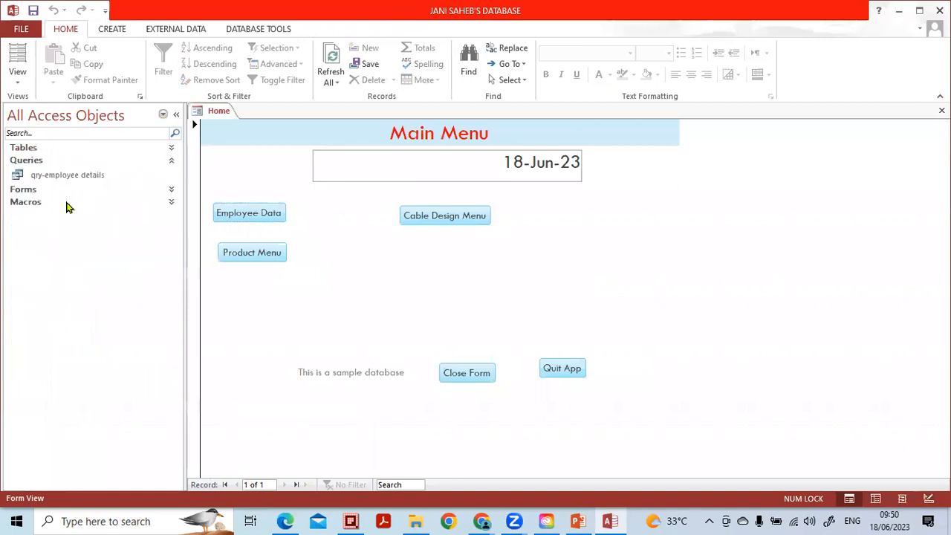
left_click(34, 161)
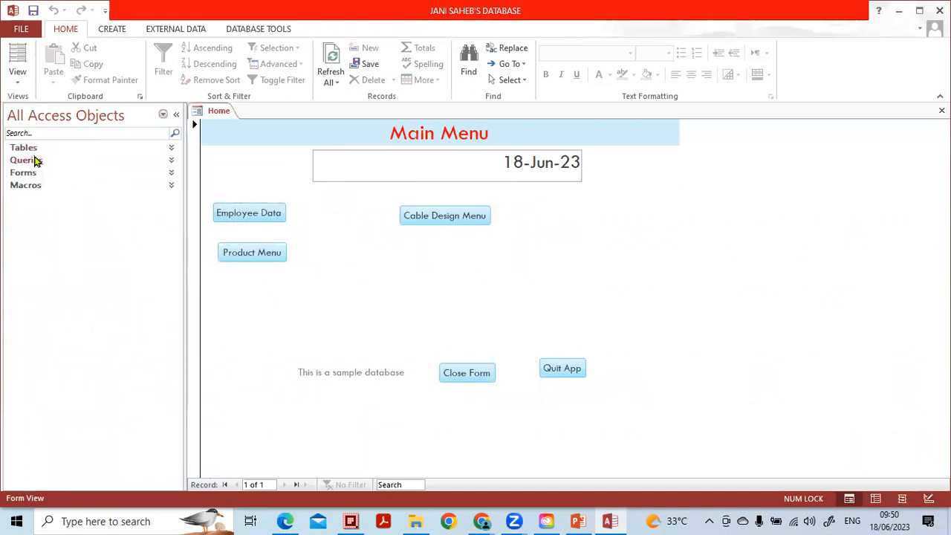
left_click(35, 162)
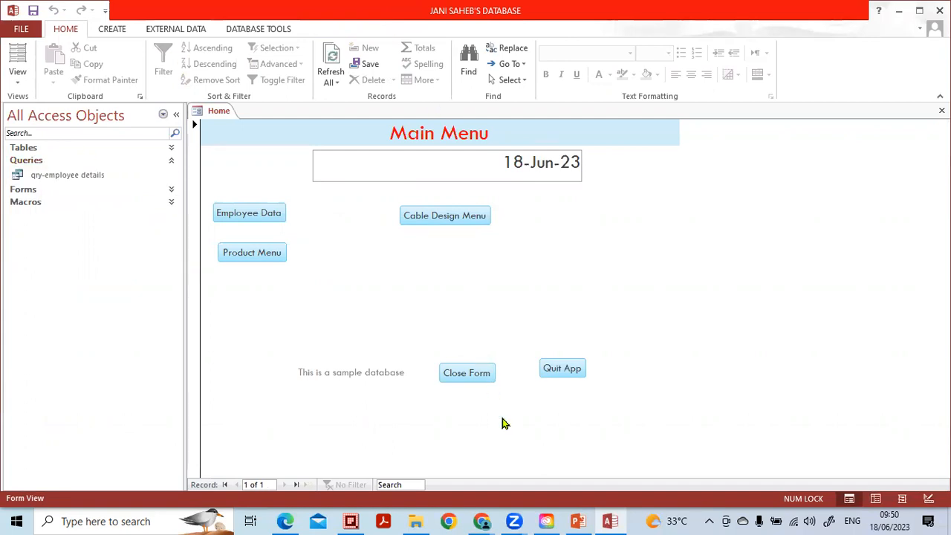
mouse_move(121, 163)
left_mouse_down()
mouse_move(44, 177)
mouse_move(152, 179)
mouse_move(117, 164)
left_mouse_up()
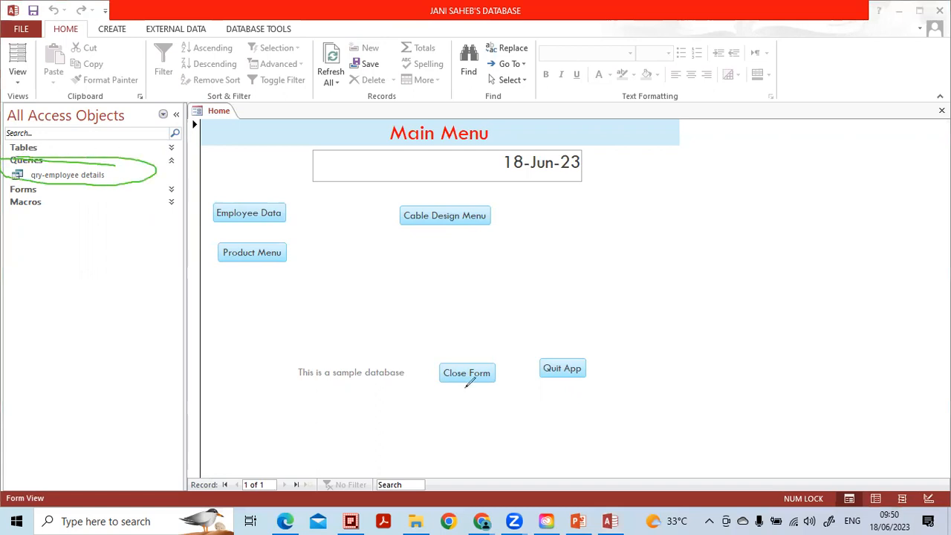
left_click(33, 173)
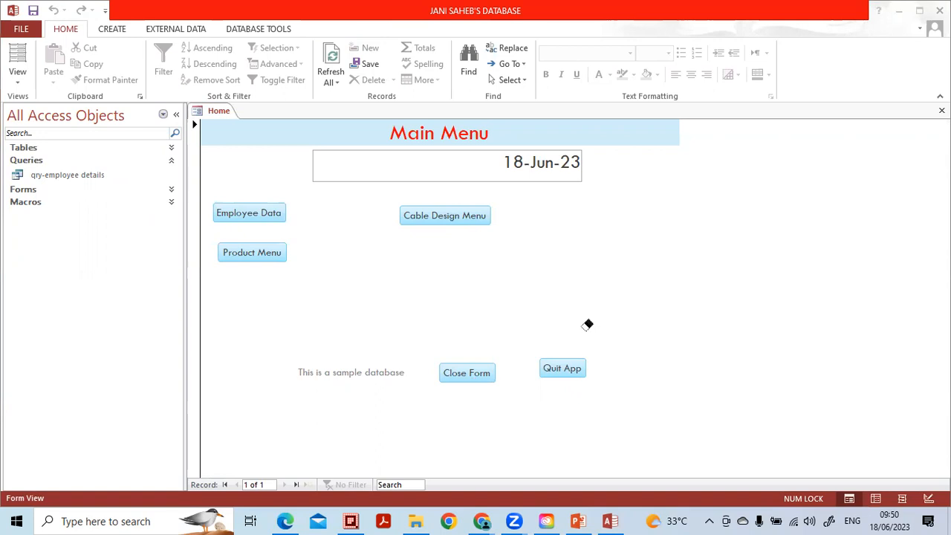
Open the qry-employee details query in Datasheet view and collapse the Navigation Pane.
left_click(62, 177)
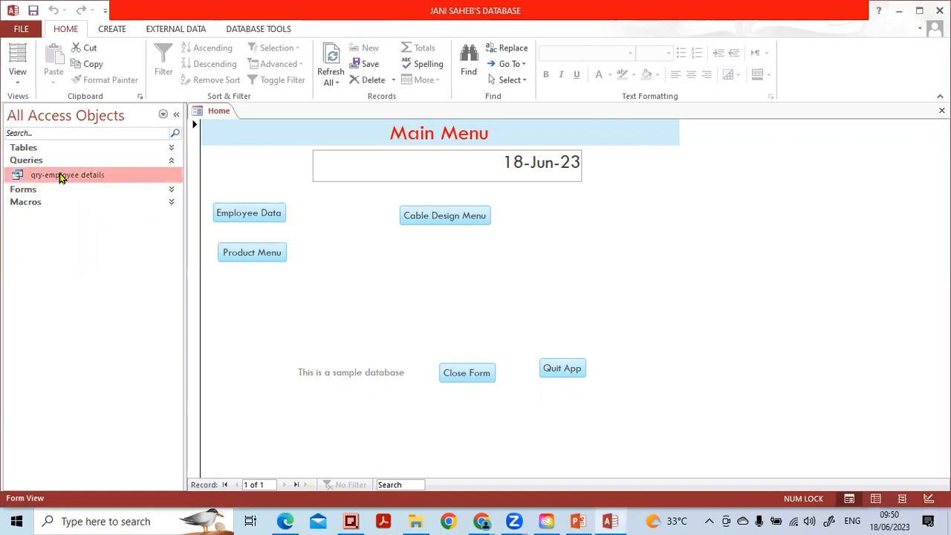
double_click(61, 177)
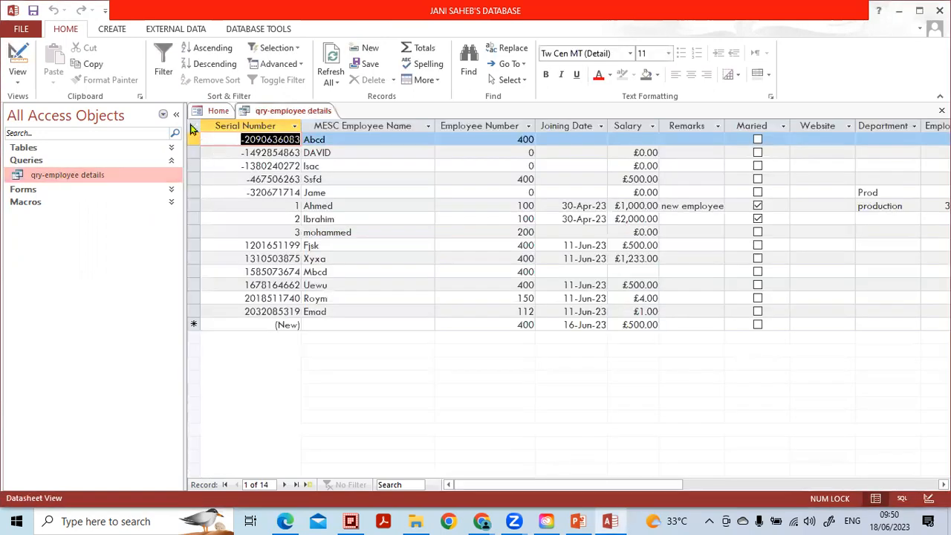
left_click(176, 116)
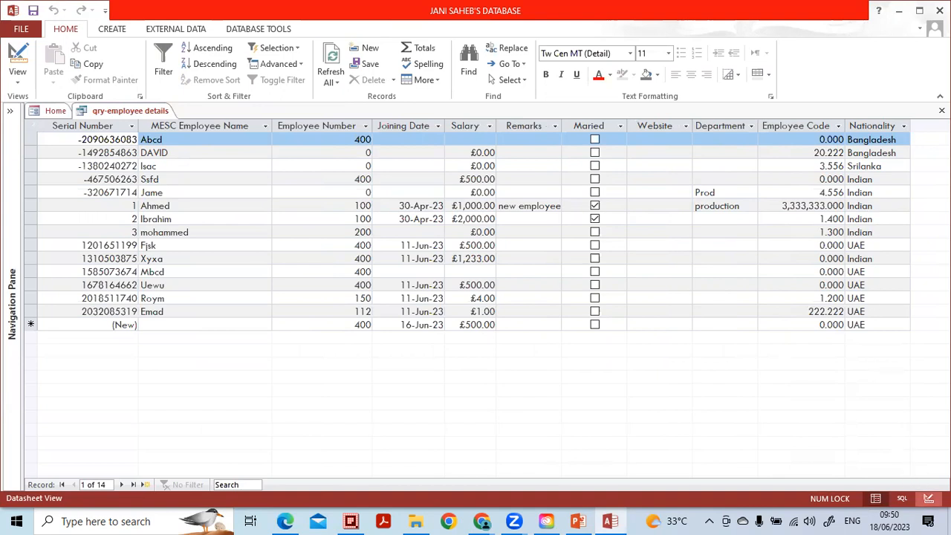
Switch the query to Design view and place the cursor in the Criteria cell of the Nationality field.
left_click(929, 496)
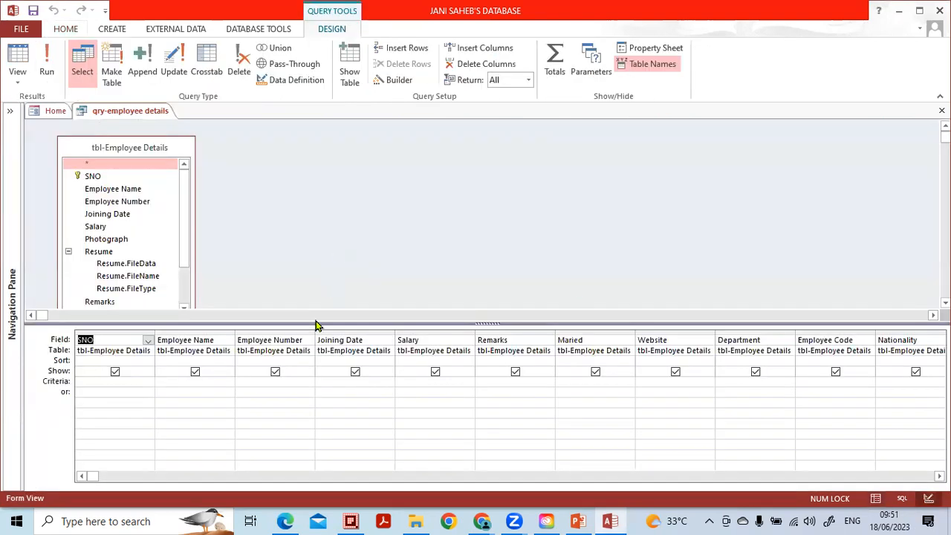
left_click(203, 386)
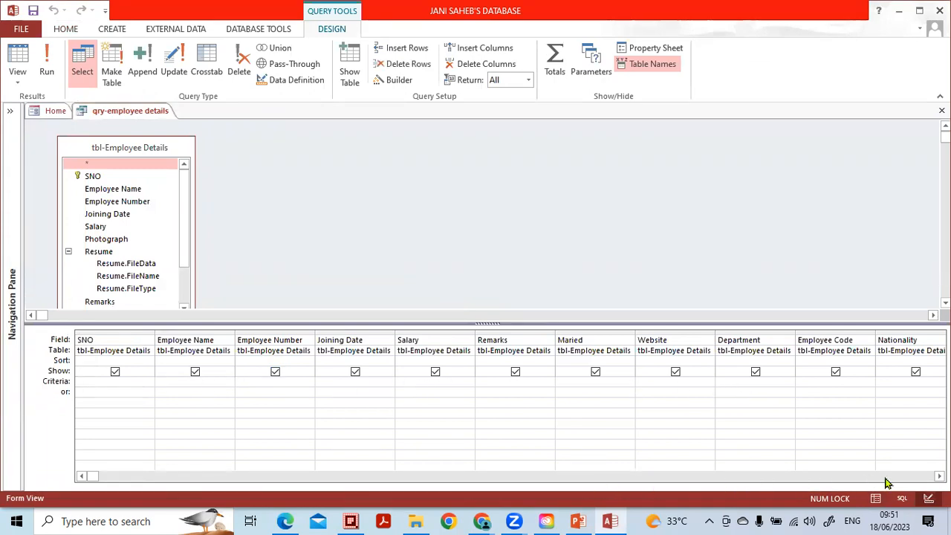
left_click(939, 476)
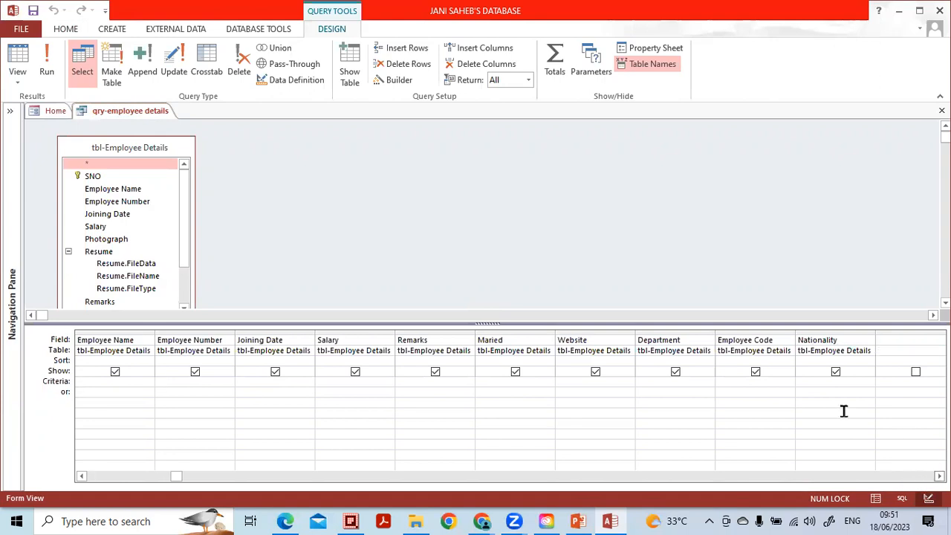
left_click(836, 383)
left_click(455, 480)
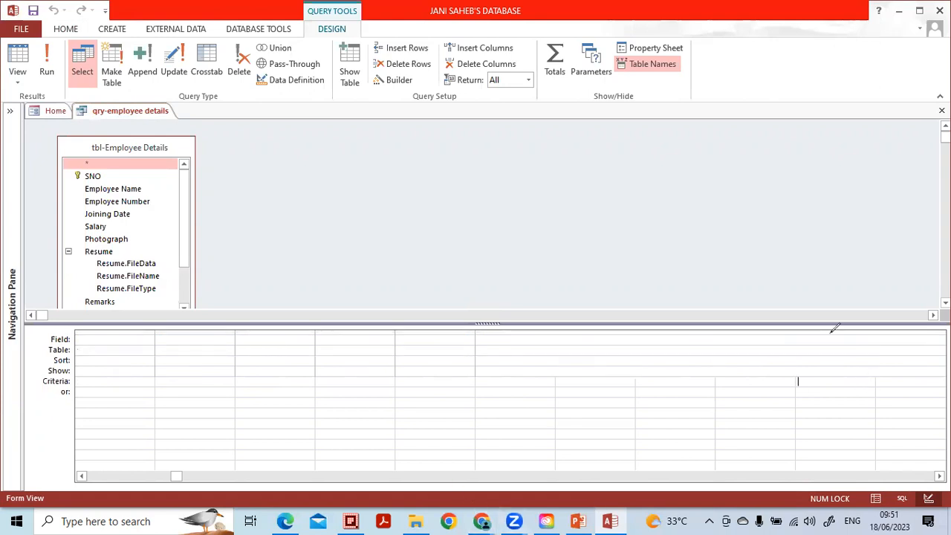
mouse_move(834, 328)
left_mouse_down()
mouse_move(908, 420)
mouse_move(823, 311)
left_mouse_up()
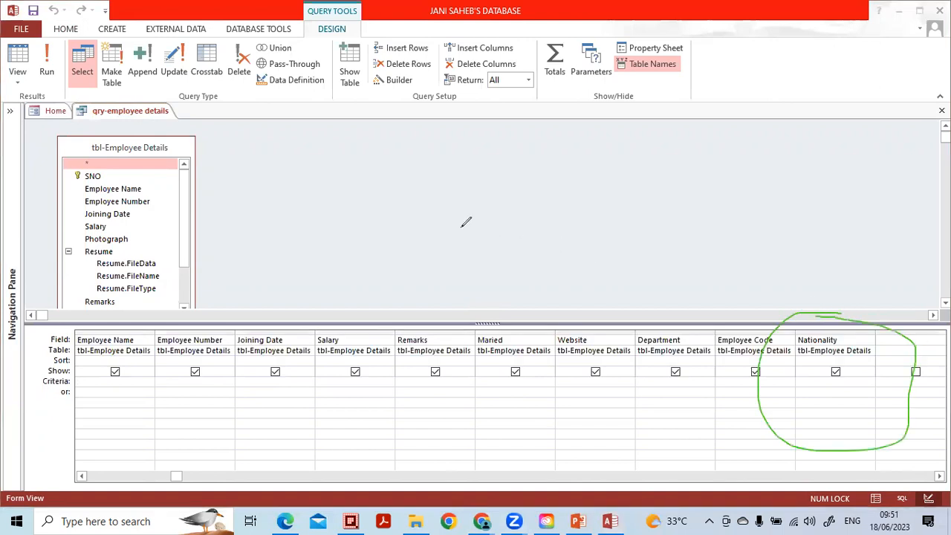
left_click(778, 334)
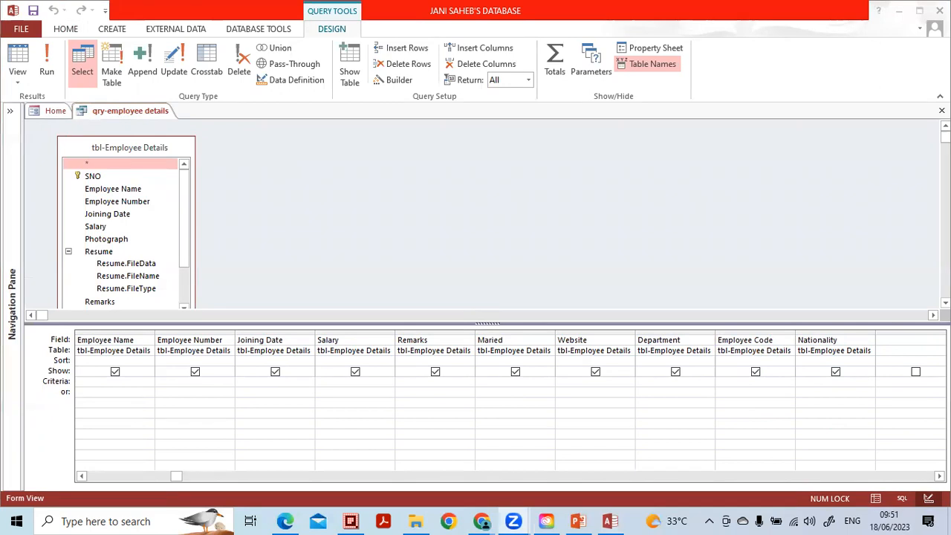
Enter "Indian" in quotation marks as the Nationality criterion, clear it, and re-enter it as Indian without quotation marks.
left_click(939, 476)
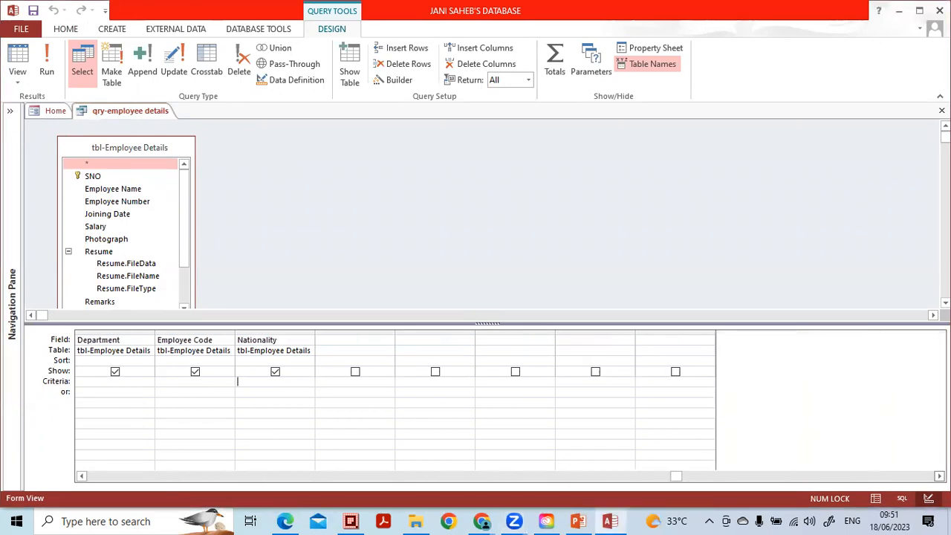
left_click(940, 477)
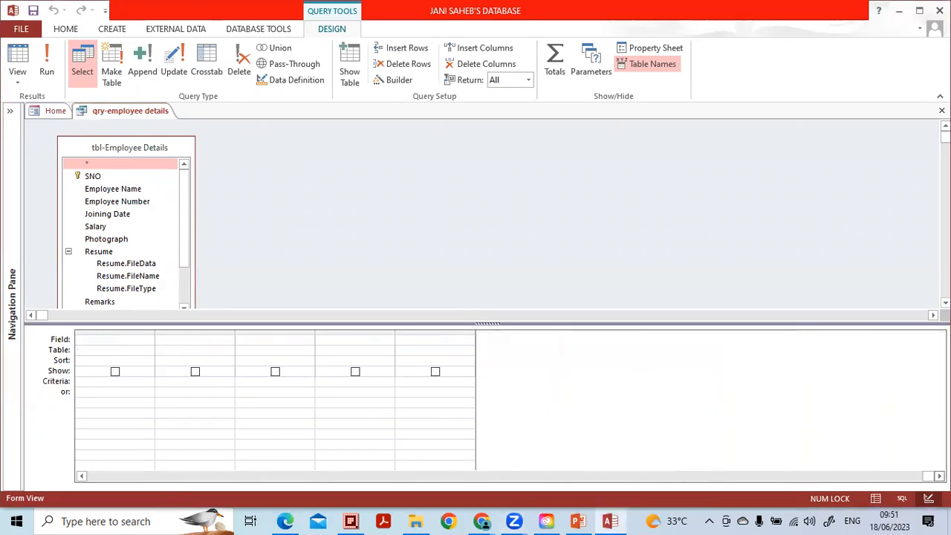
left_click(81, 477)
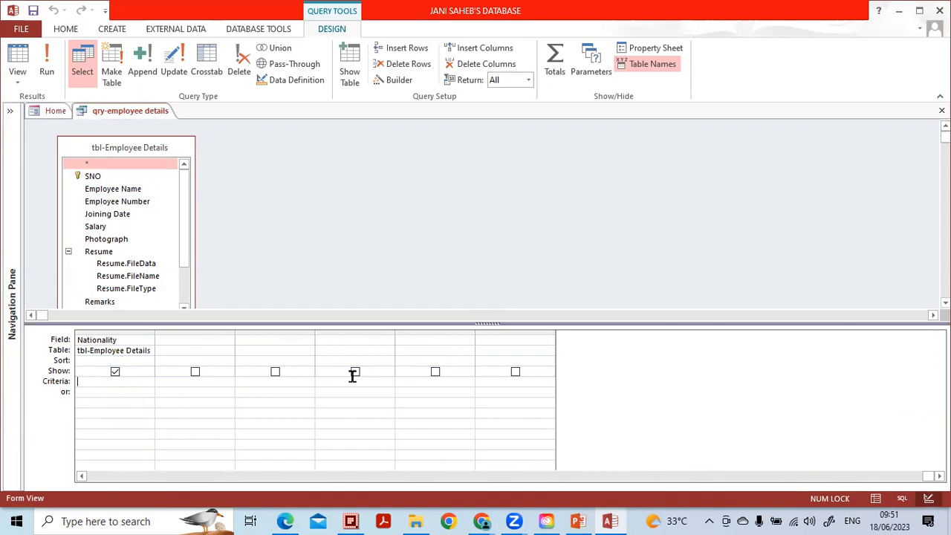
key("Caps_Lock")
type("ndian\"")
left_click_drag(113, 386, 4, 392)
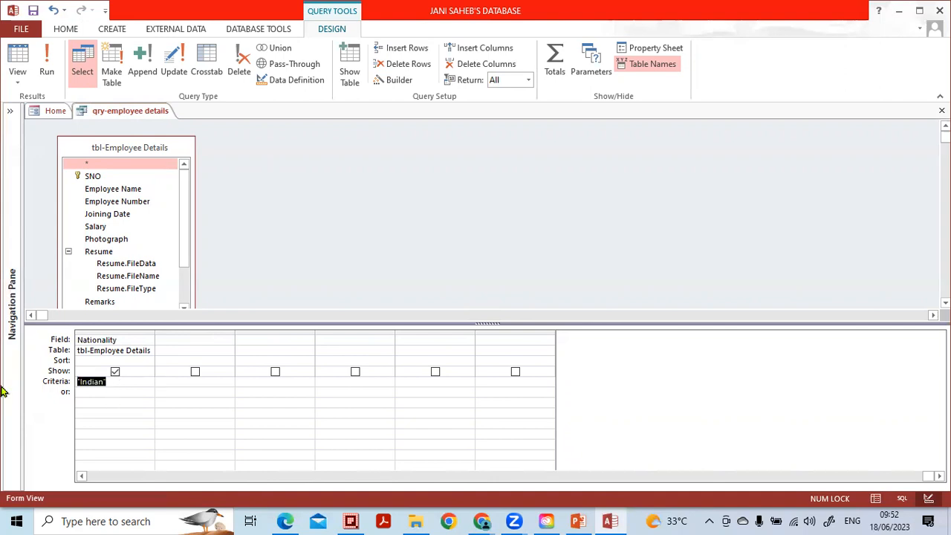
key("BackSpace")
type("\"Indi")
key("Up")
key("Delete")
type("Indian")
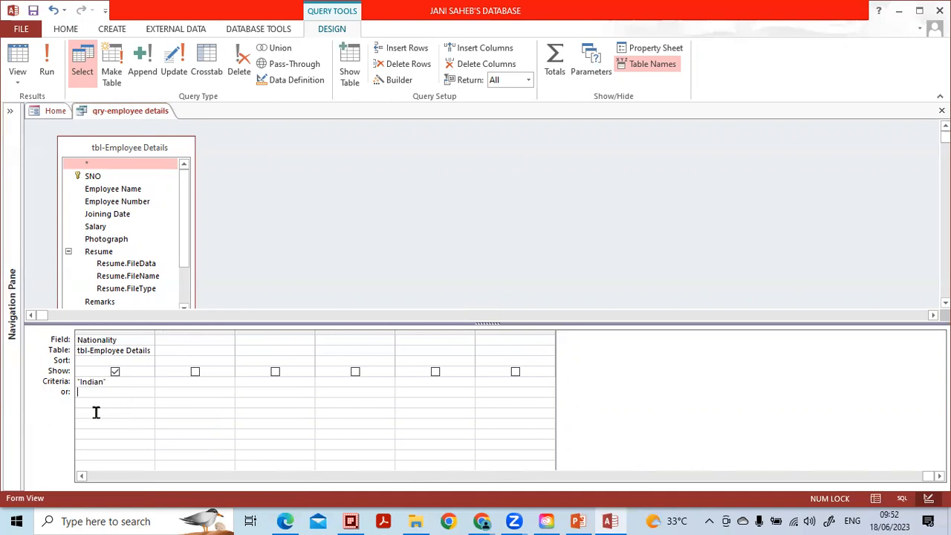
Run the query to view the filtered records, and close it from Design view with the design changes saved.
left_click(48, 67)
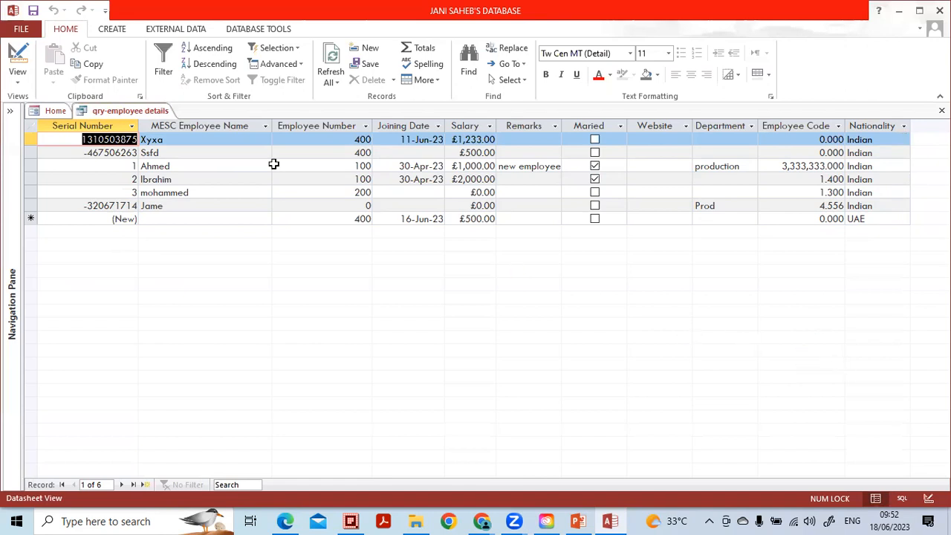
left_click(18, 80)
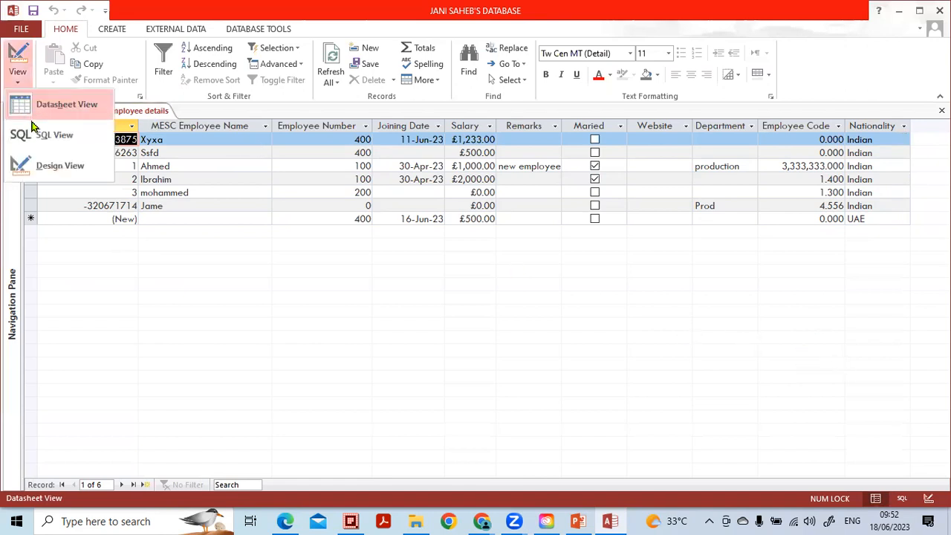
left_click(49, 165)
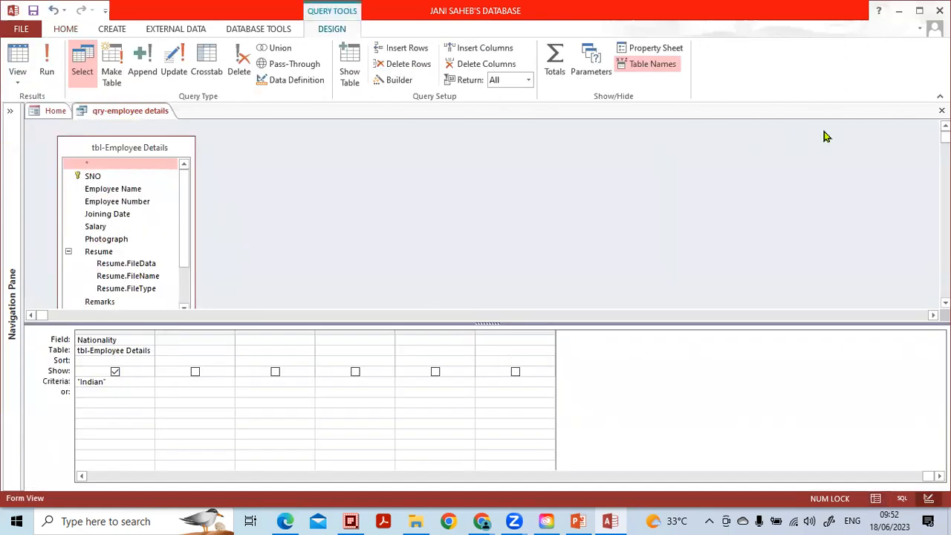
left_click(942, 110)
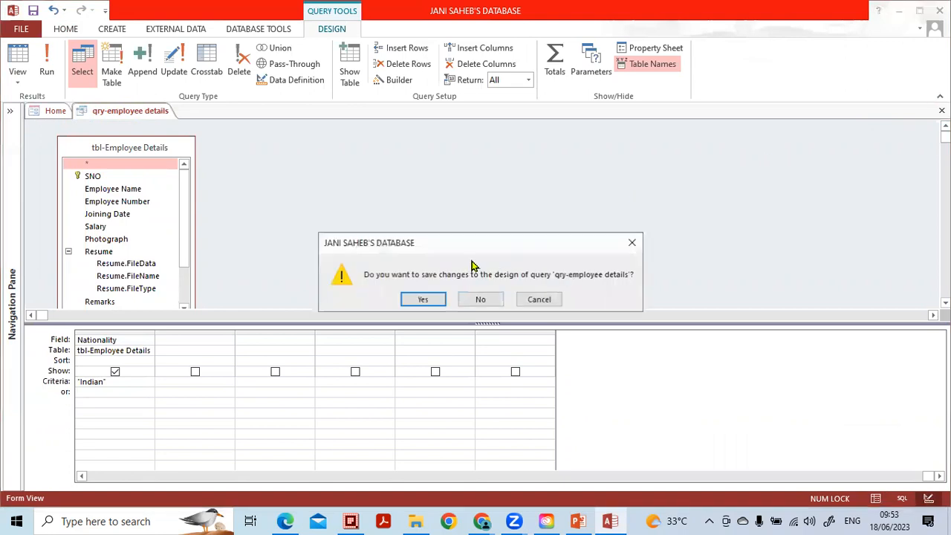
left_click(426, 299)
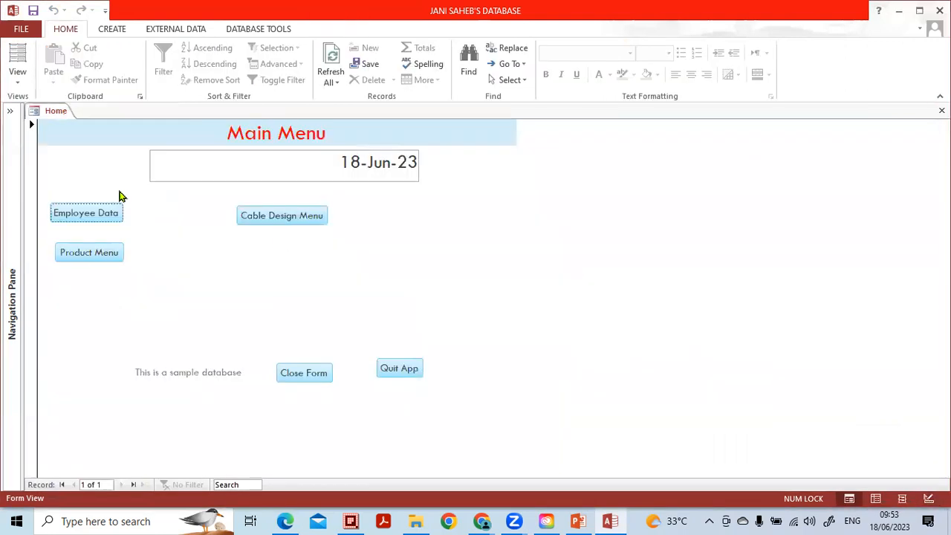
Expand the Navigation Pane and its Tables group, and open tbl-Employee Details in Design view.
left_click(11, 113)
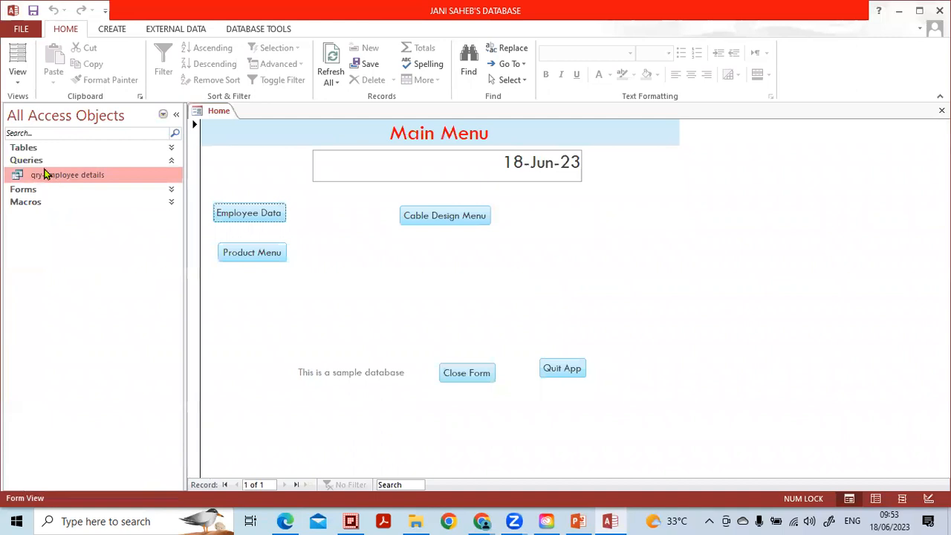
left_click(37, 151)
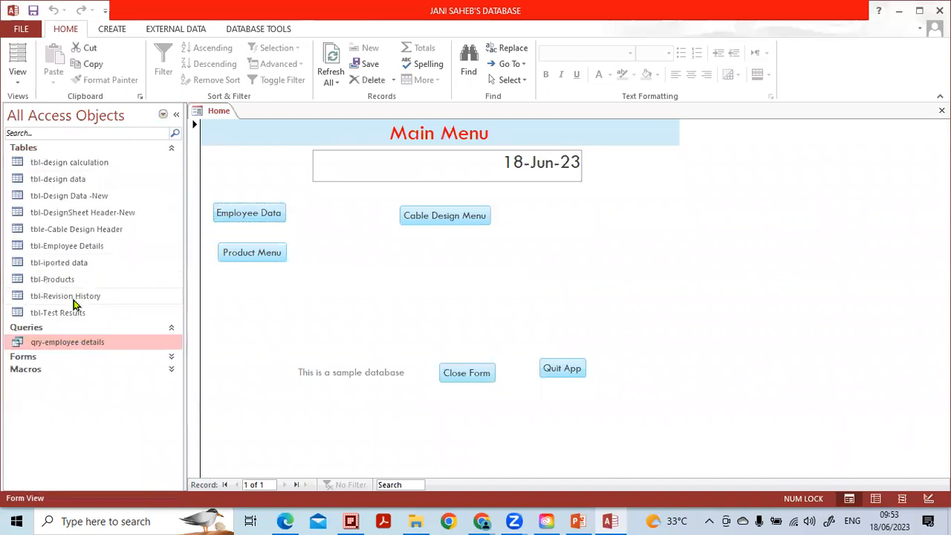
left_click(79, 250)
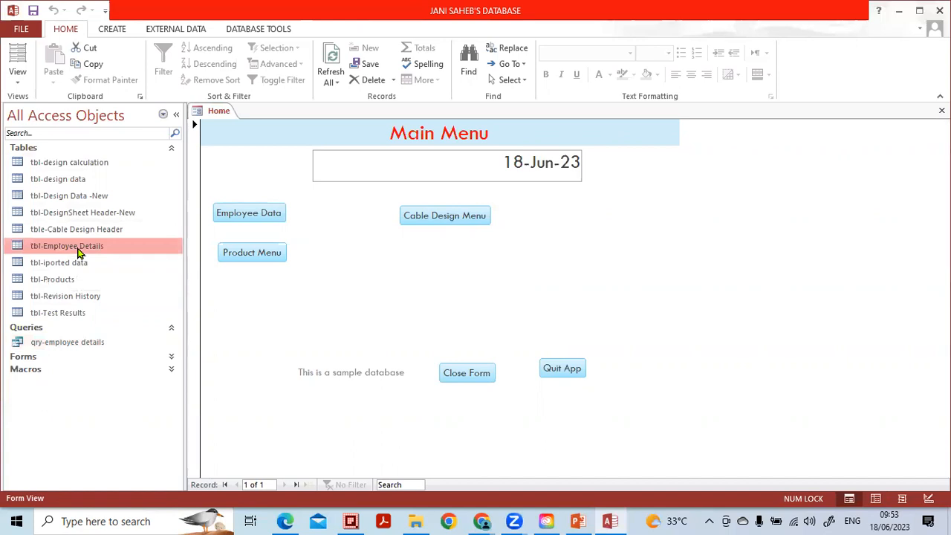
right_click(78, 253)
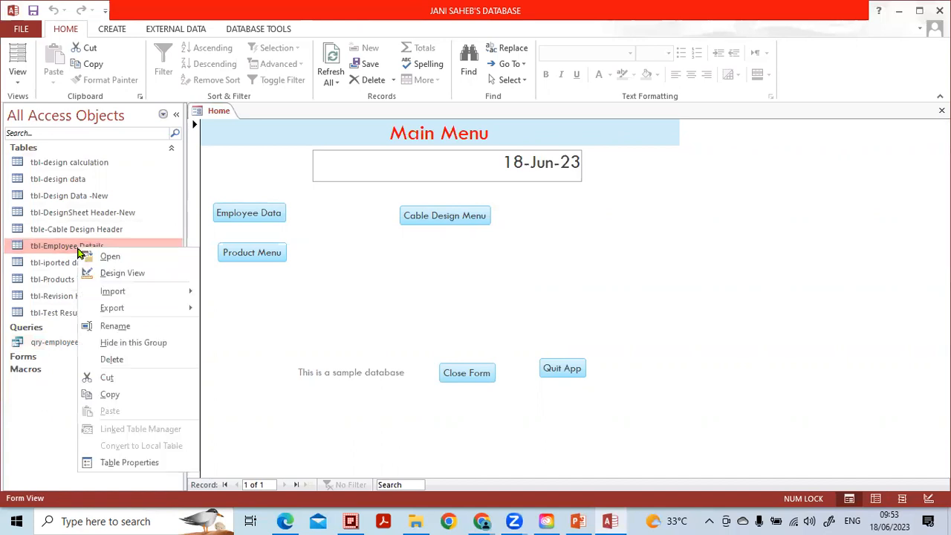
left_click(119, 272)
Clear the Default Value of the Nationality field and close tbl-Employee Details with the design changes saved.
scroll(342, 238, "down", 2)
left_click(385, 209)
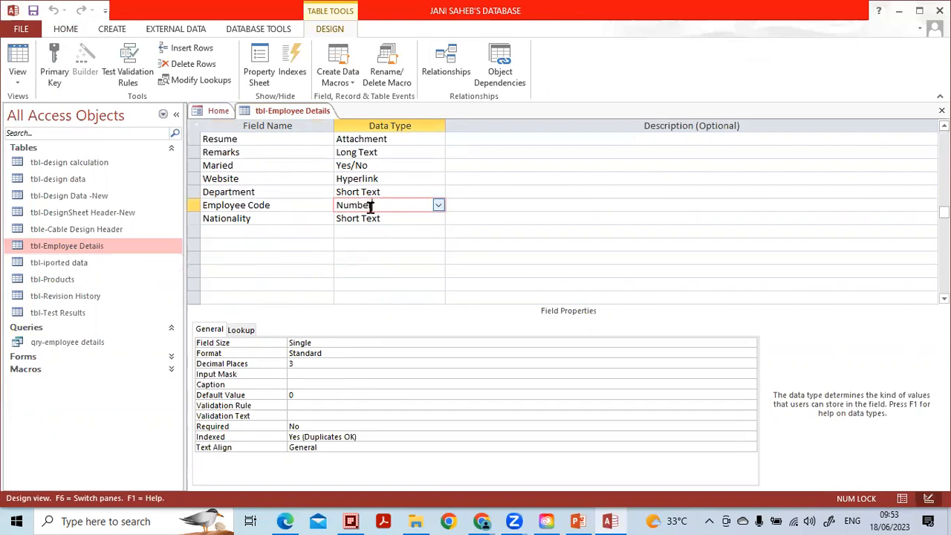
left_click(369, 217)
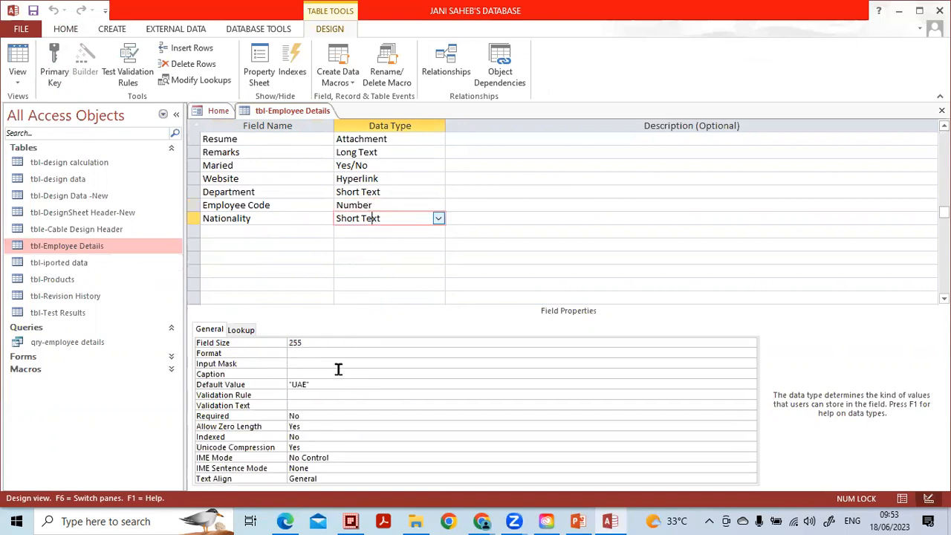
left_click(267, 384)
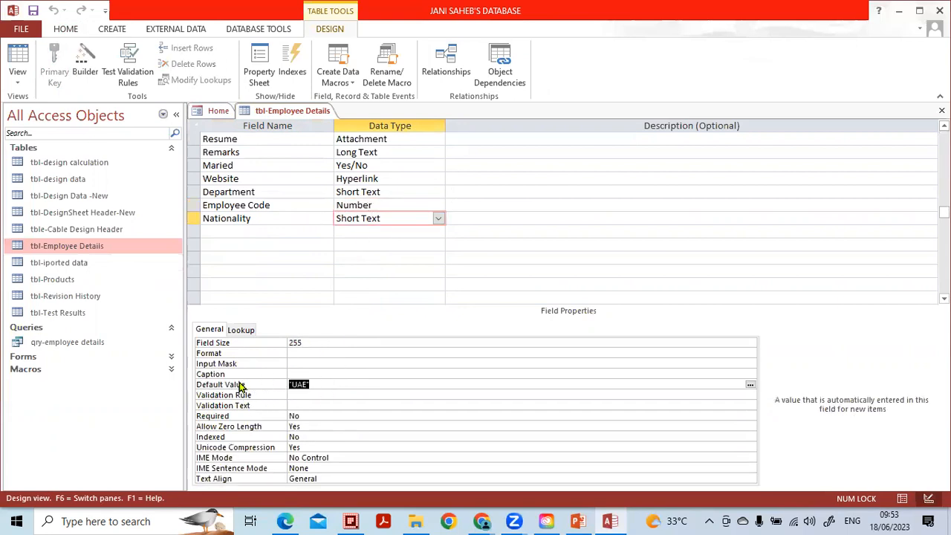
key("Delete")
key("Return")
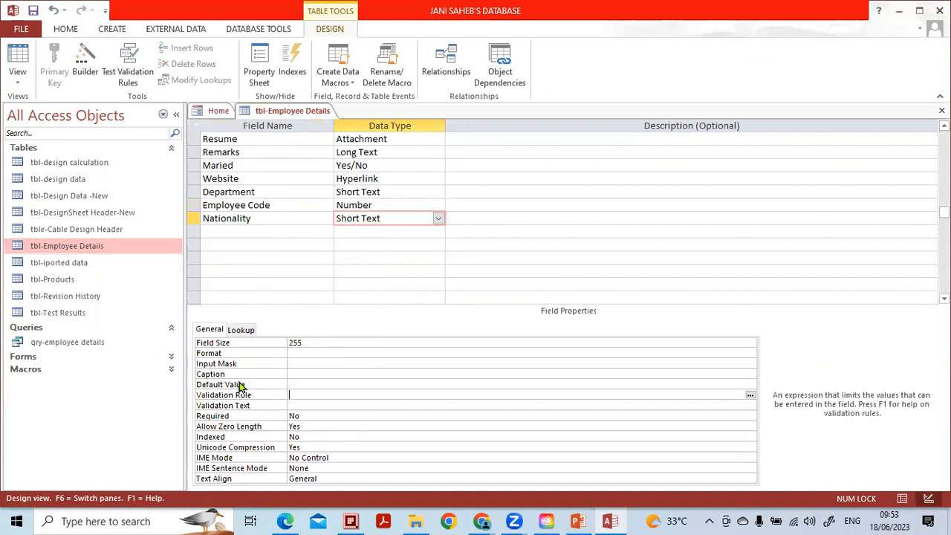
left_click(942, 110)
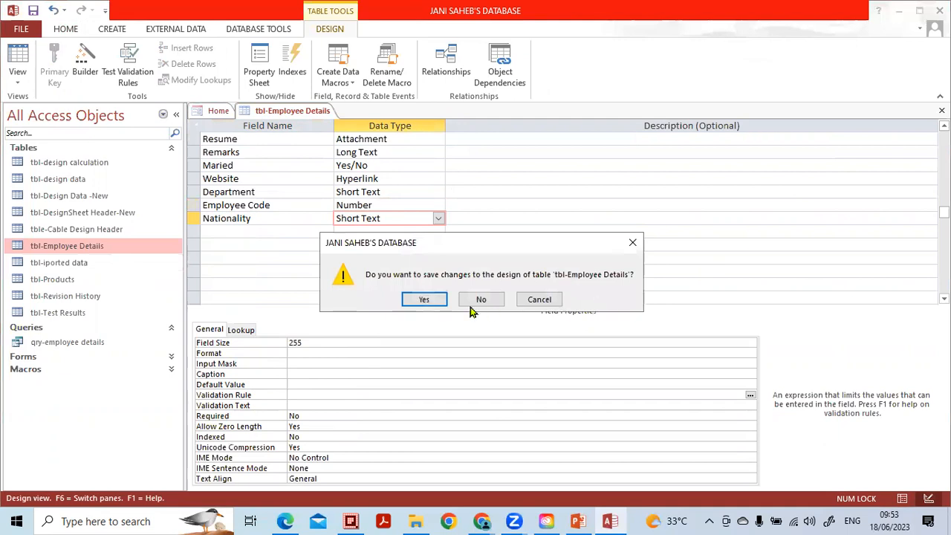
left_click(420, 299)
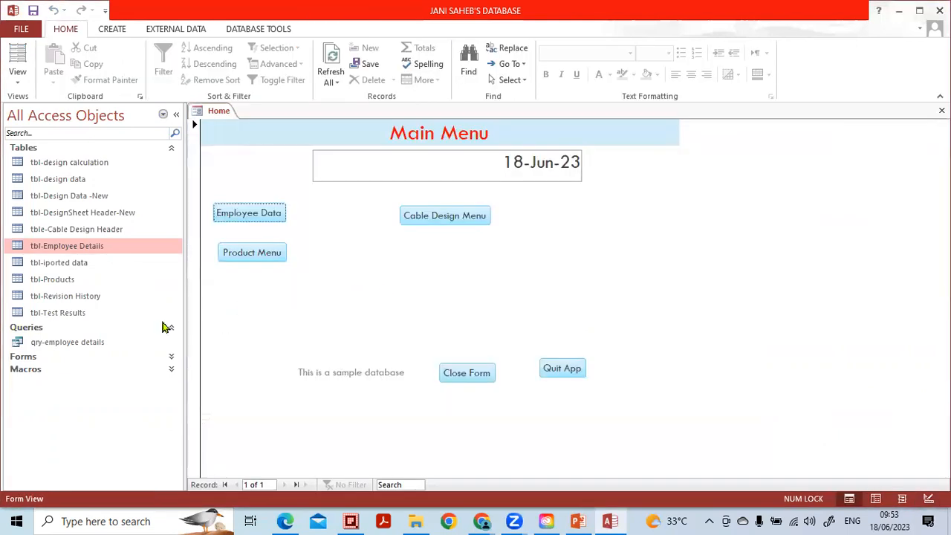
Open the qry-employee details query in Datasheet view and collapse the Navigation Pane to show all its columns.
left_click(67, 344)
double_click(67, 345)
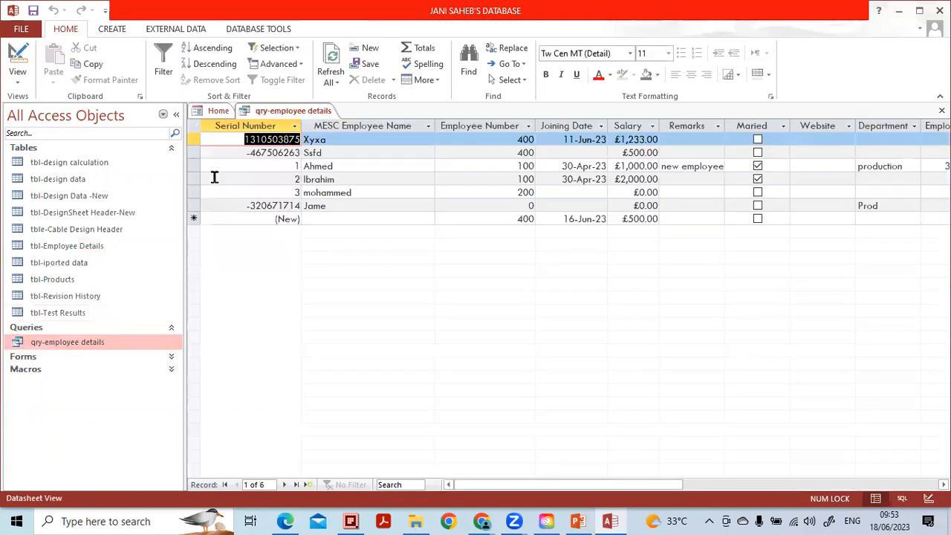
left_click(176, 117)
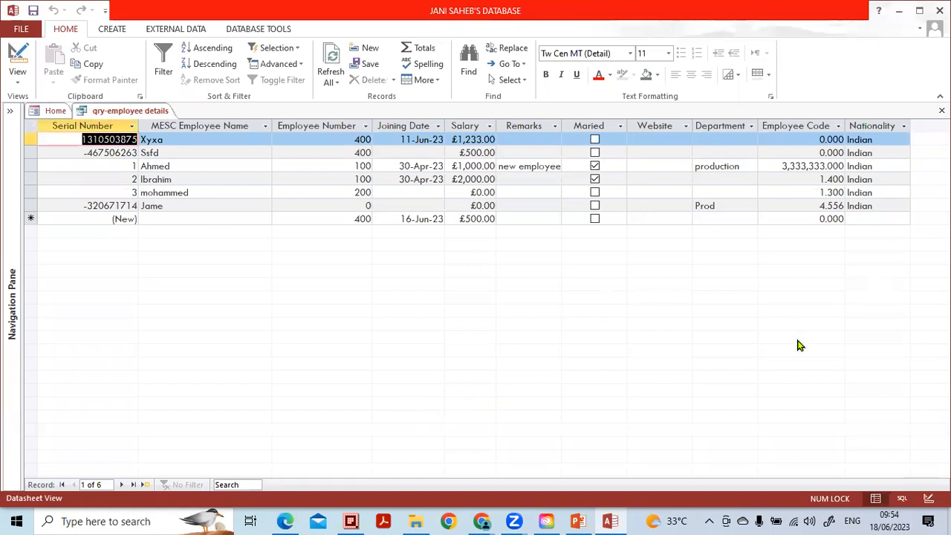
Switch qry-employee details to Design view and delete the criterion under the Nationality field.
left_click(929, 498)
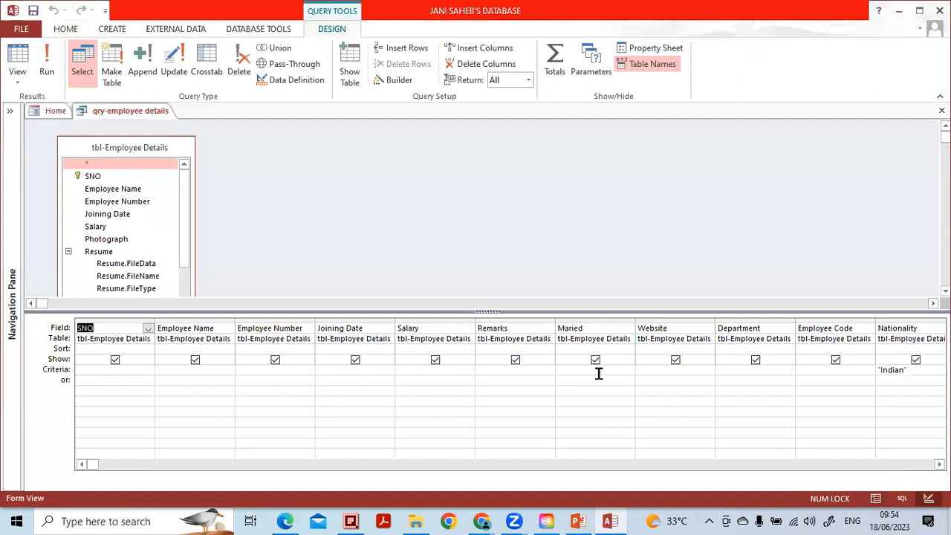
left_click(859, 370)
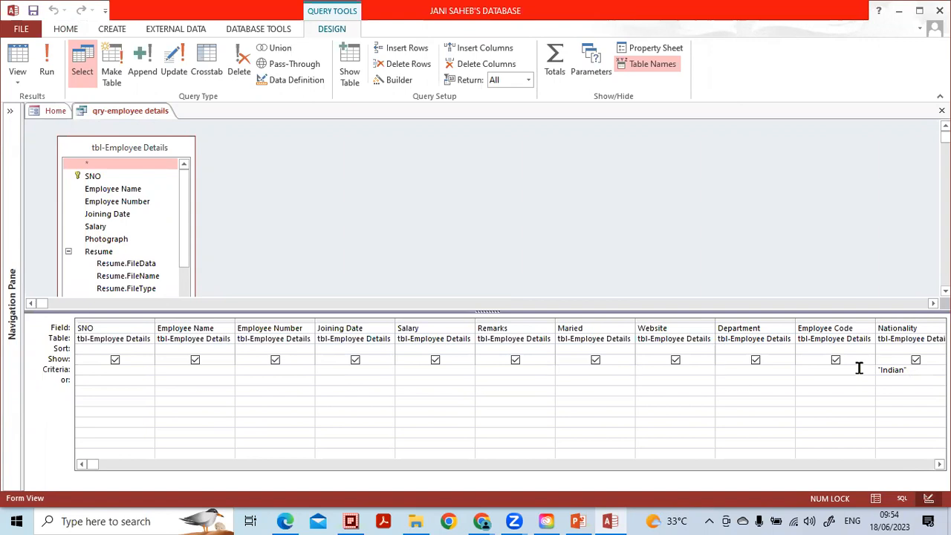
left_click(115, 371)
left_click_drag(913, 368, 828, 356)
key("Delete")
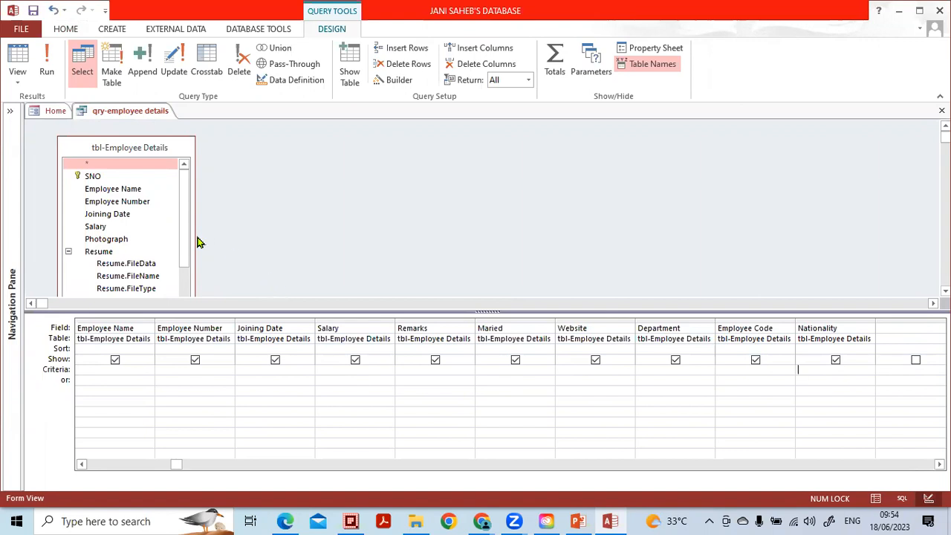
Widen the tbl-Employee Details field list and enlarge the query designer's table area above the design grid.
left_click_drag(193, 239, 253, 240)
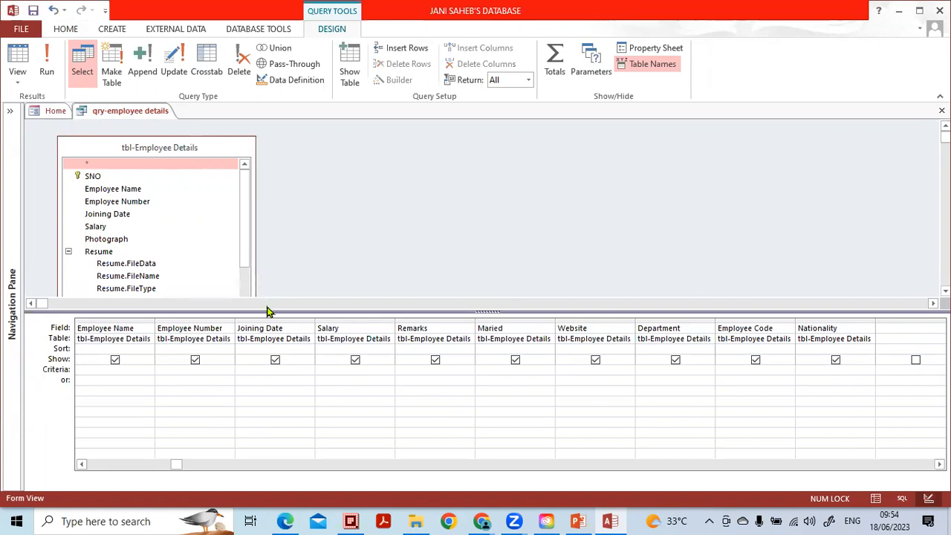
left_click_drag(267, 310, 264, 340)
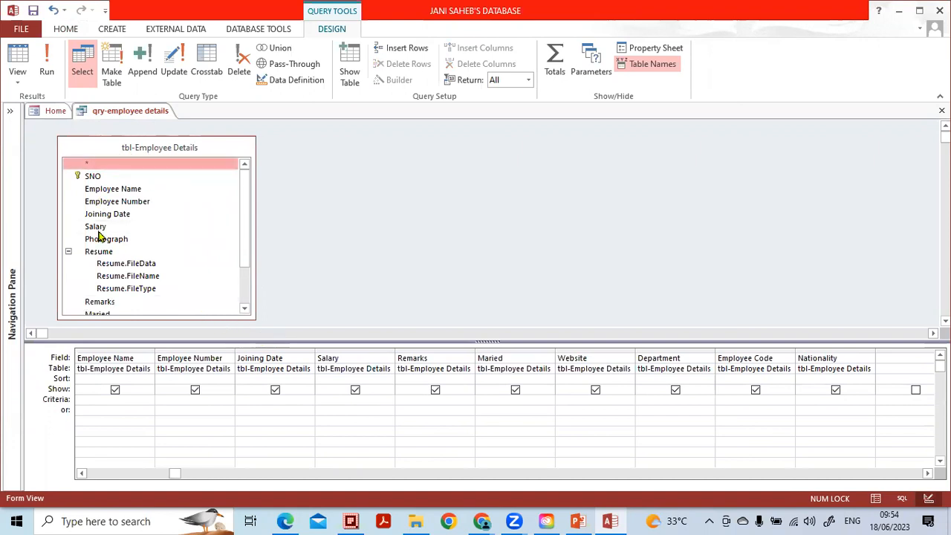
Expand the Navigation Pane and open tbl-Employee Details in Datasheet view.
left_click(12, 111)
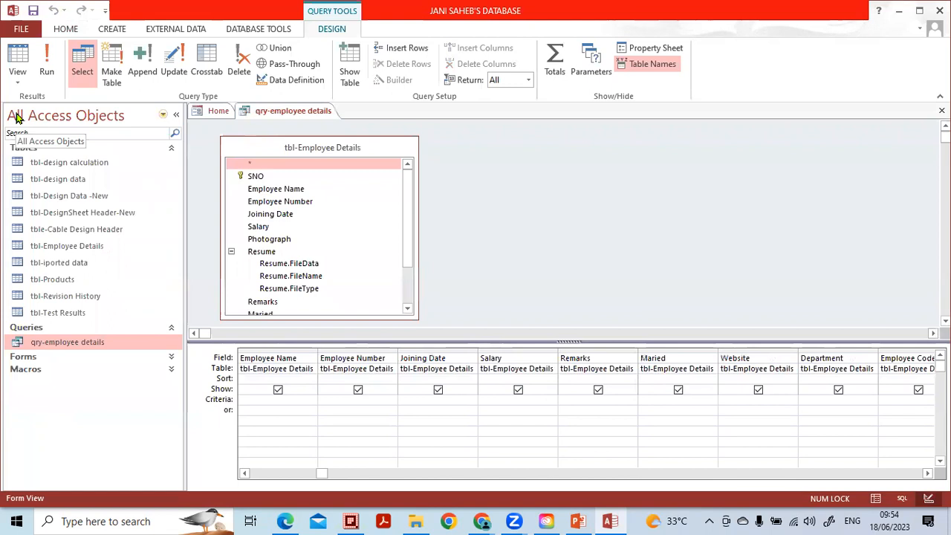
left_click(66, 252)
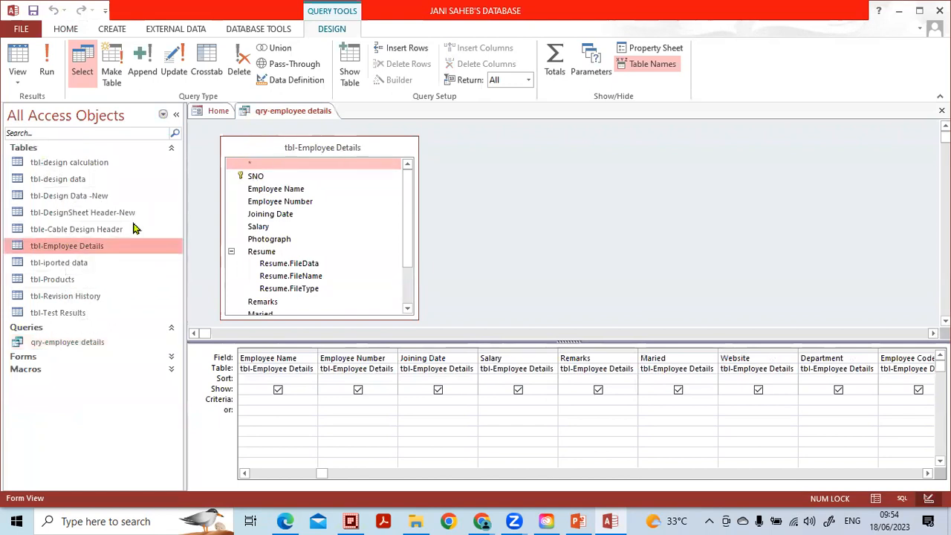
double_click(60, 251)
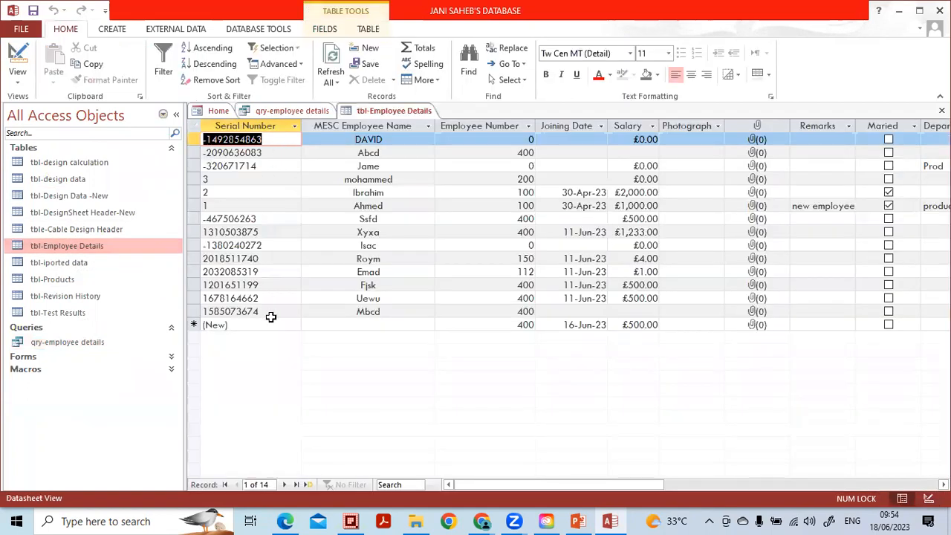
Sort the tbl-Employee Details records in ascending order by MESC Employee Name.
left_click(269, 311)
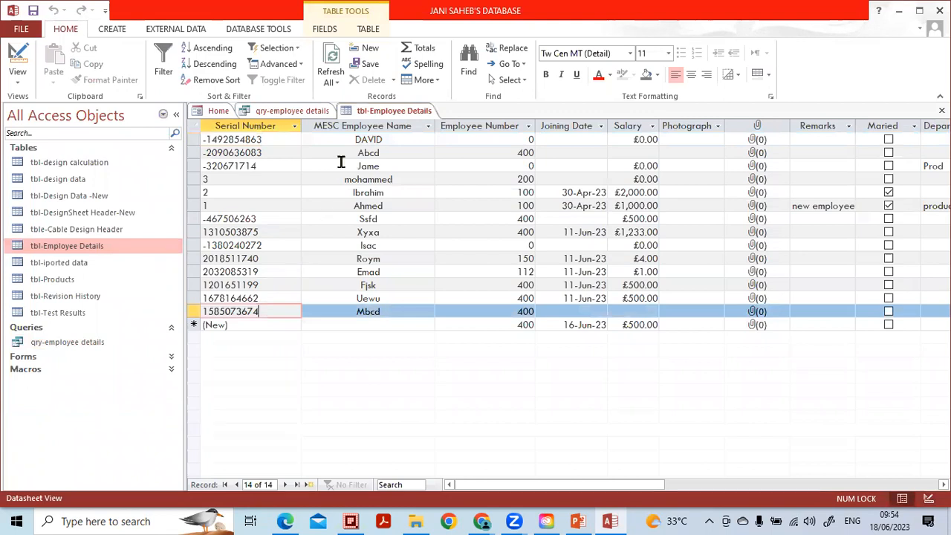
left_click(372, 127)
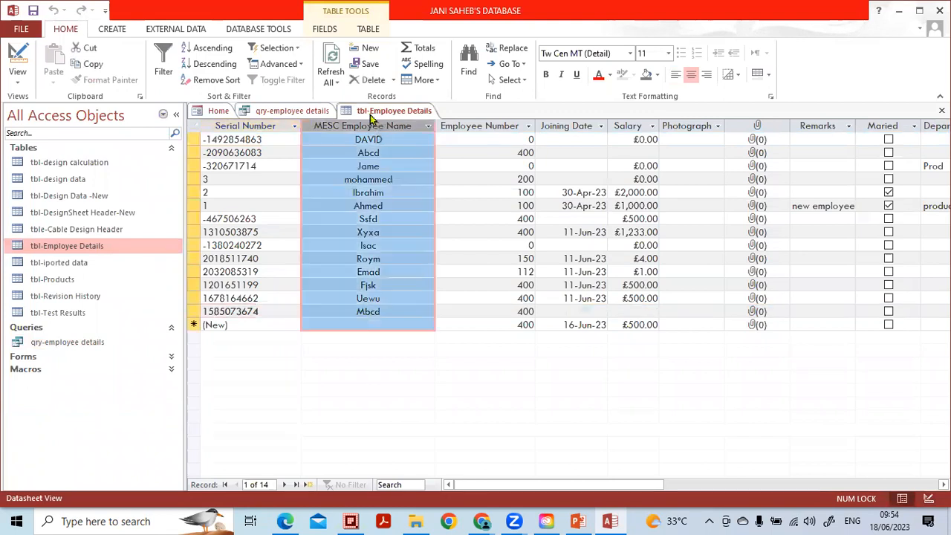
left_click(207, 48)
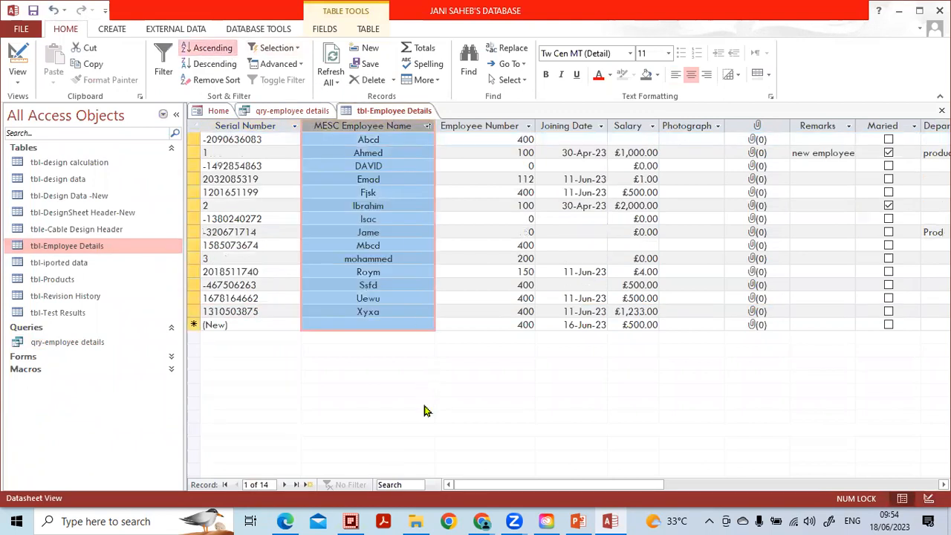
Try to enter Qc in the Department field of the first record, and discard the entry.
left_click_drag(553, 484, 633, 483)
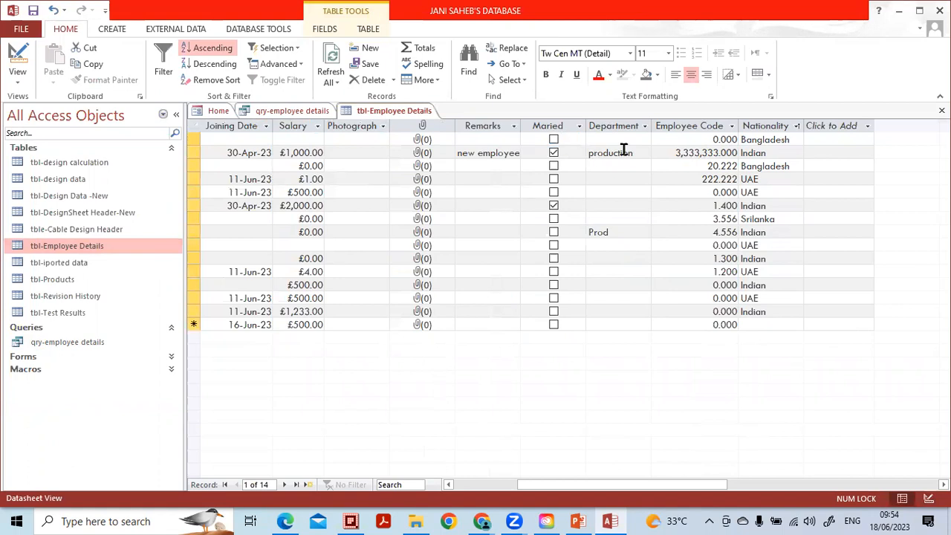
left_click(626, 154)
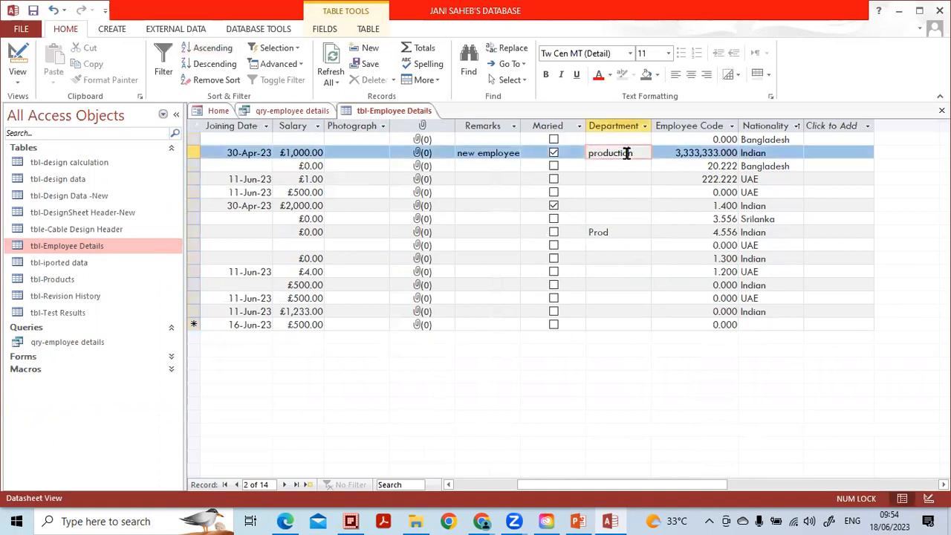
key("Up")
type("Qc")
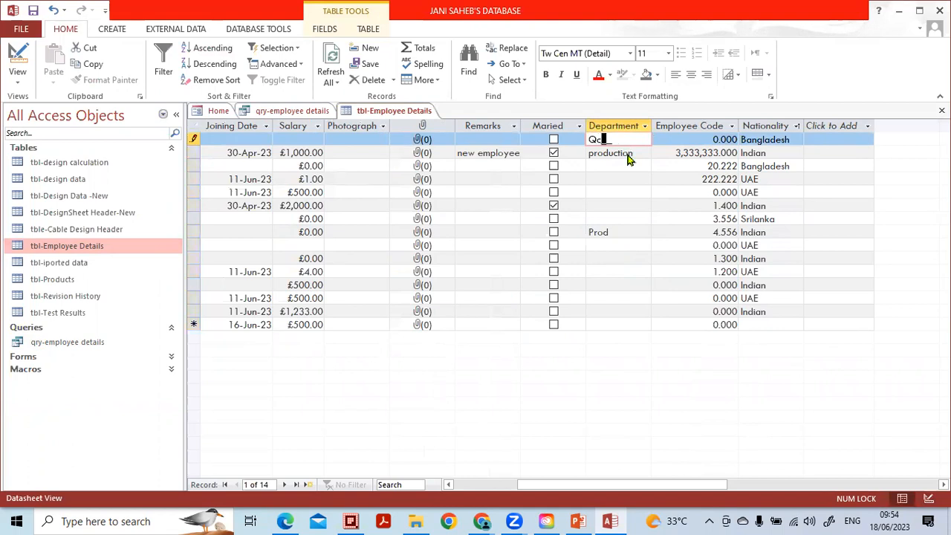
key("Return")
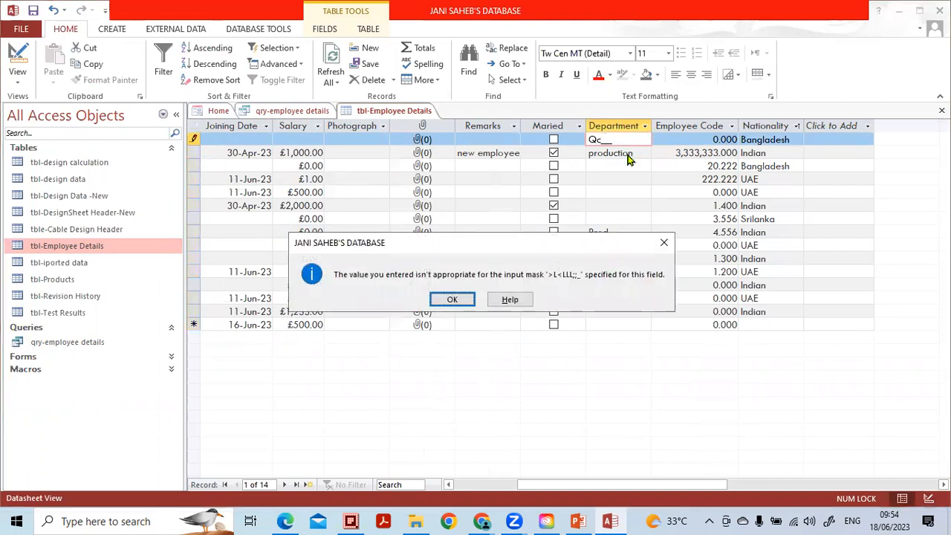
key("Return")
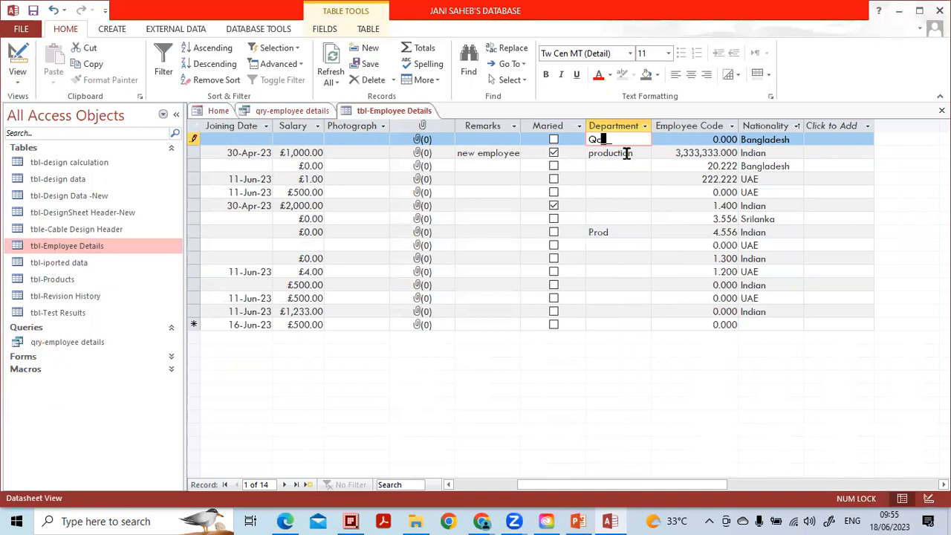
key("Escape")
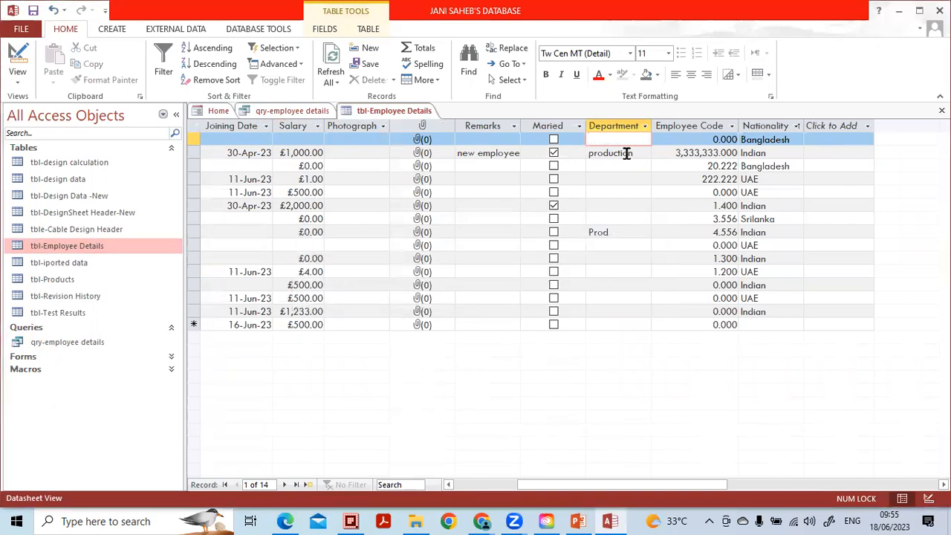
Clear the Input Mask of the Department field in the design of tbl-Employee Details, and save and close the table.
left_click(922, 497)
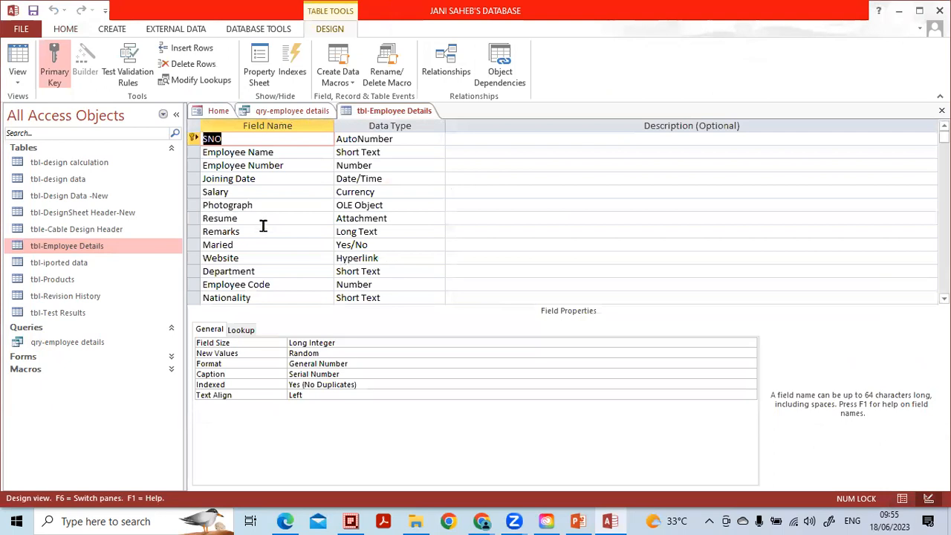
left_click(305, 272)
left_click(388, 273)
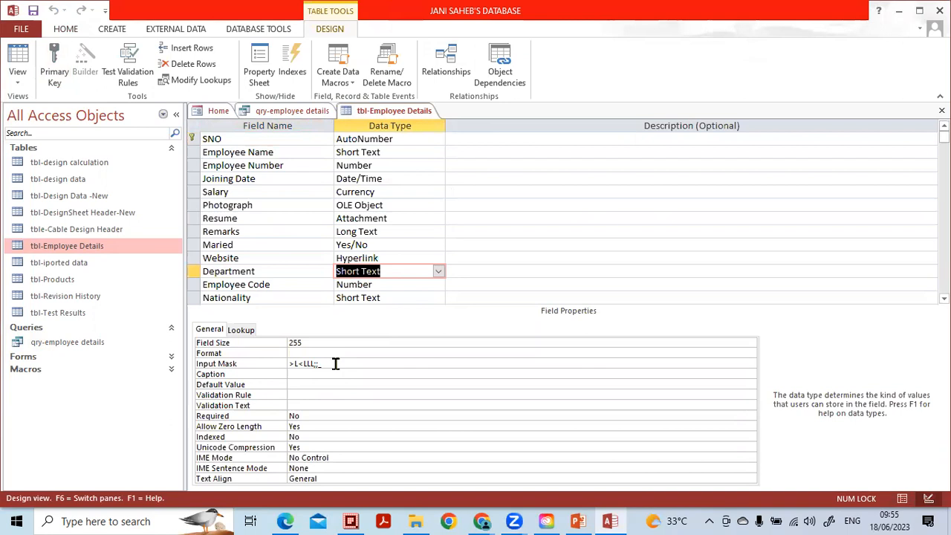
left_click(257, 363)
left_click(288, 364)
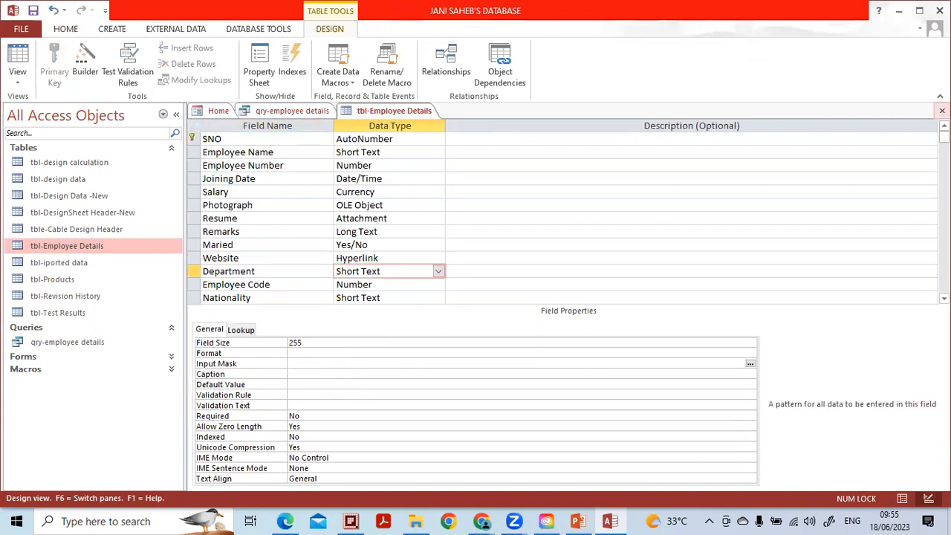
left_click(942, 111)
left_click(433, 299)
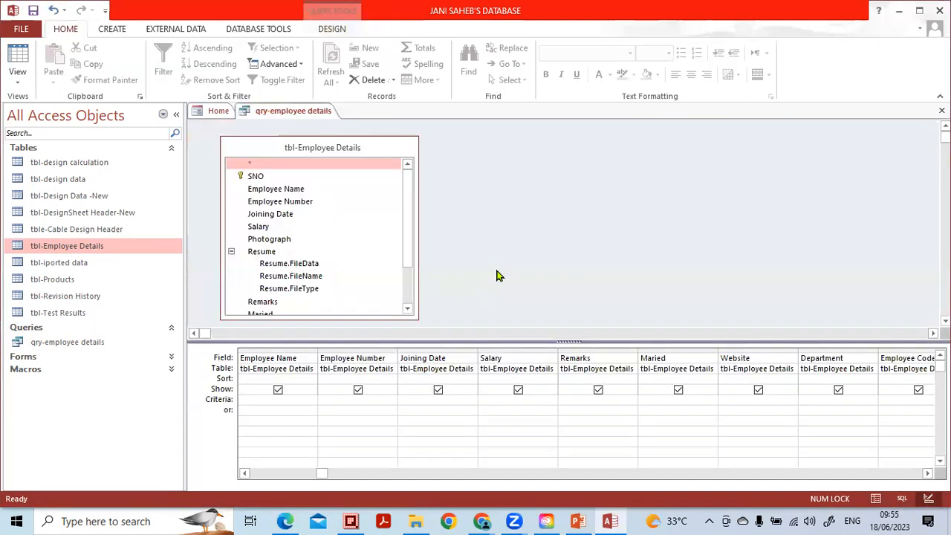
Reopen tbl-Employee Details with the Navigation Pane collapsed, and go to the Department field of the first record.
double_click(148, 238)
left_click(176, 114)
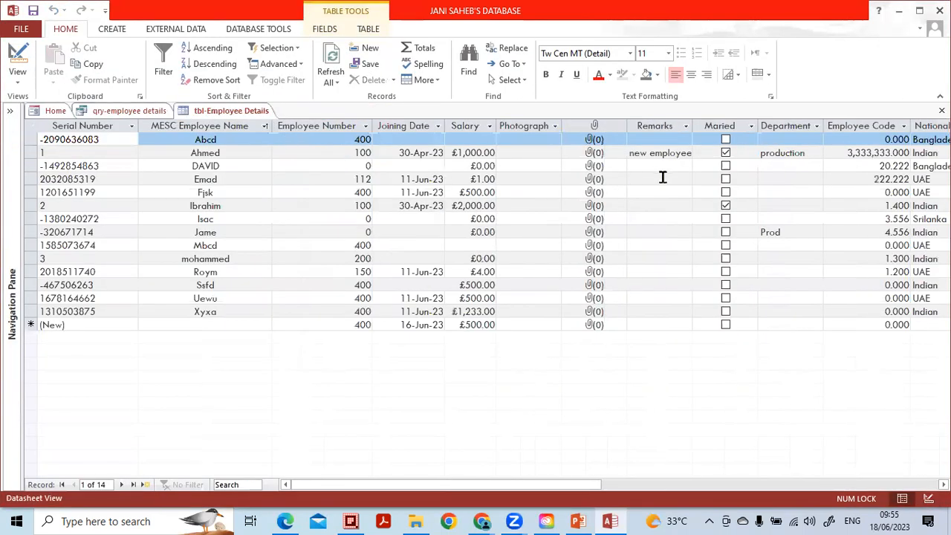
left_click(663, 177)
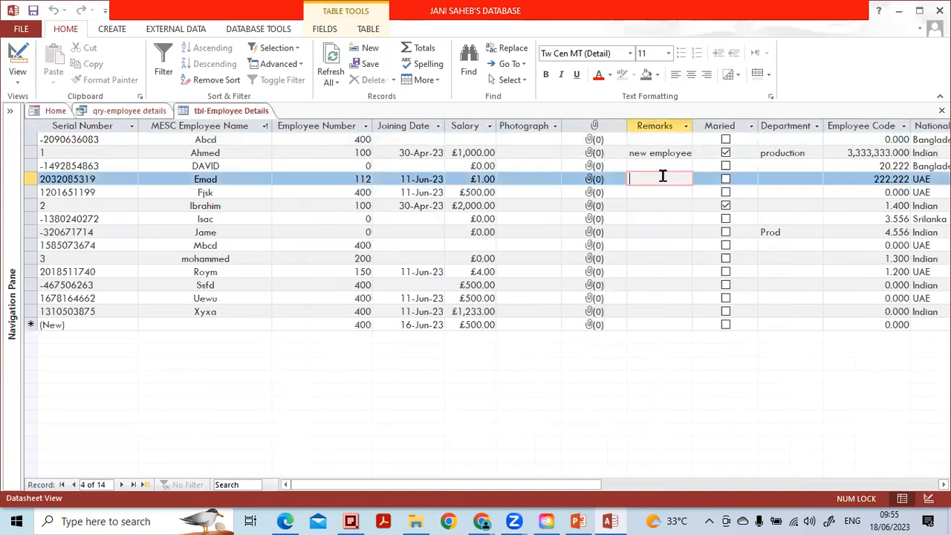
key("Tab")
key("Up")
key("Up")
key("Up")
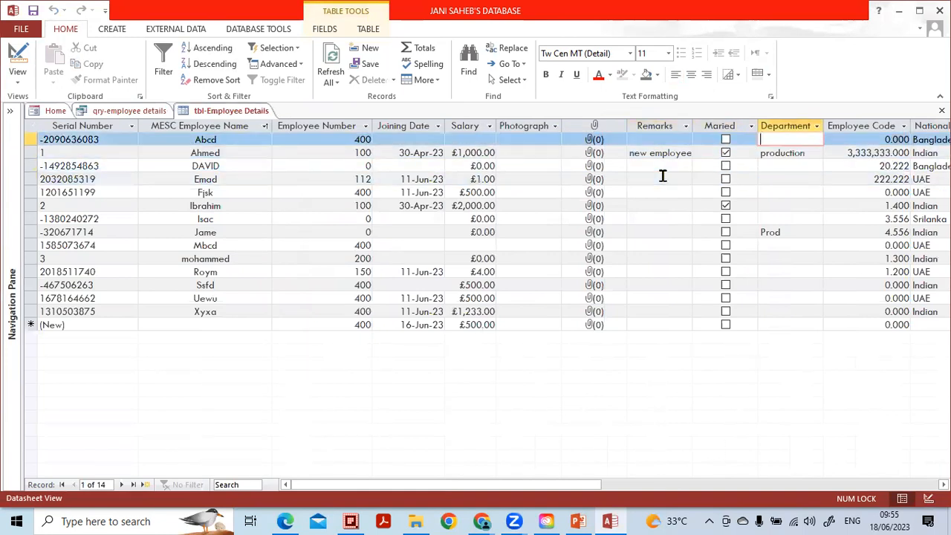
Copy the Department value production from the second record into the first, third and fourth records.
key("Down")
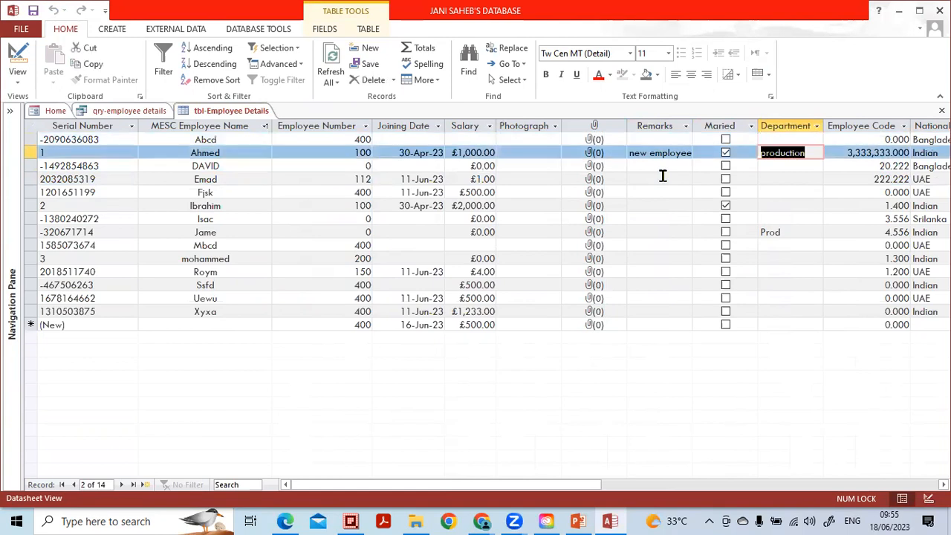
key("ctrl+c")
key("Up")
key("ctrl+v")
key("Down")
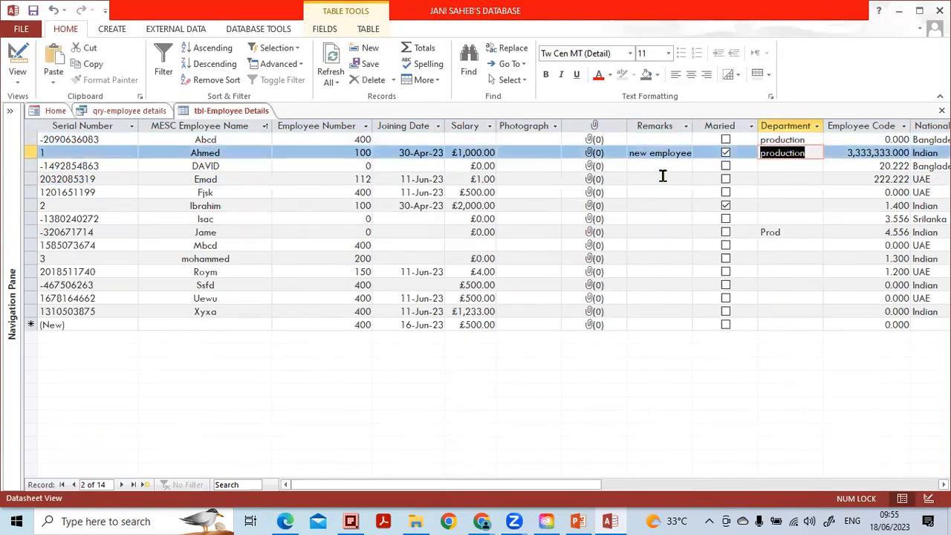
key("Down")
key("ctrl+v")
key("Down")
key("ctrl+v")
key("Down")
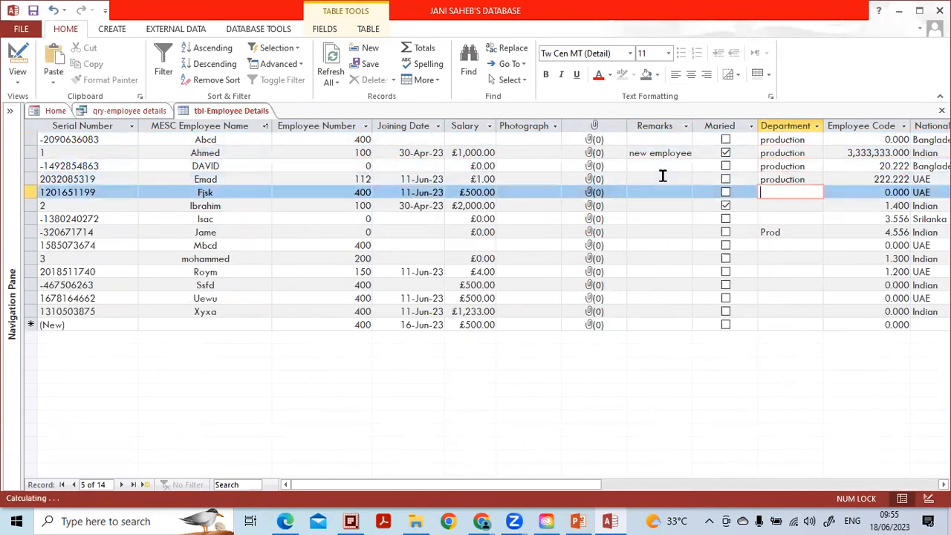
Enter qc as the Department for the fifth to eighth records.
key("Down")
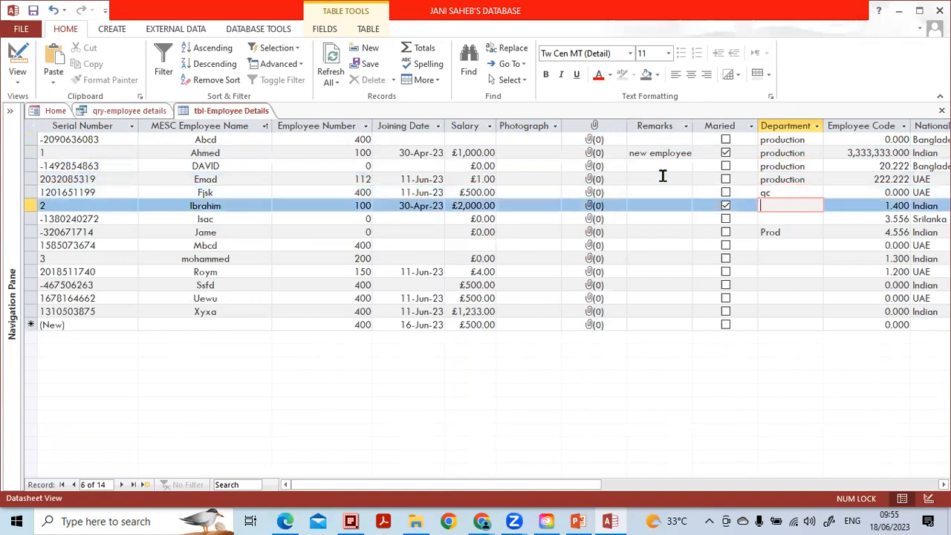
key("Down")
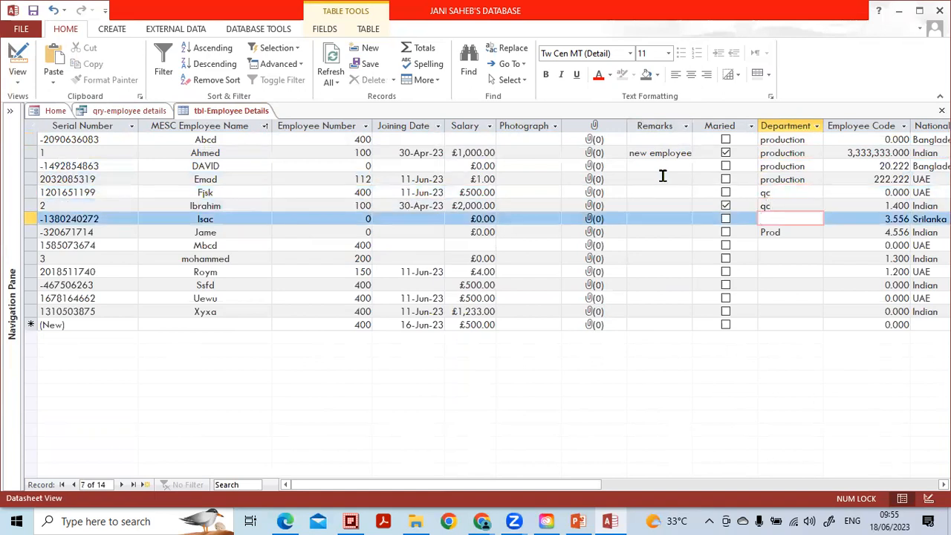
type("q")
key("Down")
key("Up")
type("q")
key("Down")
type("q")
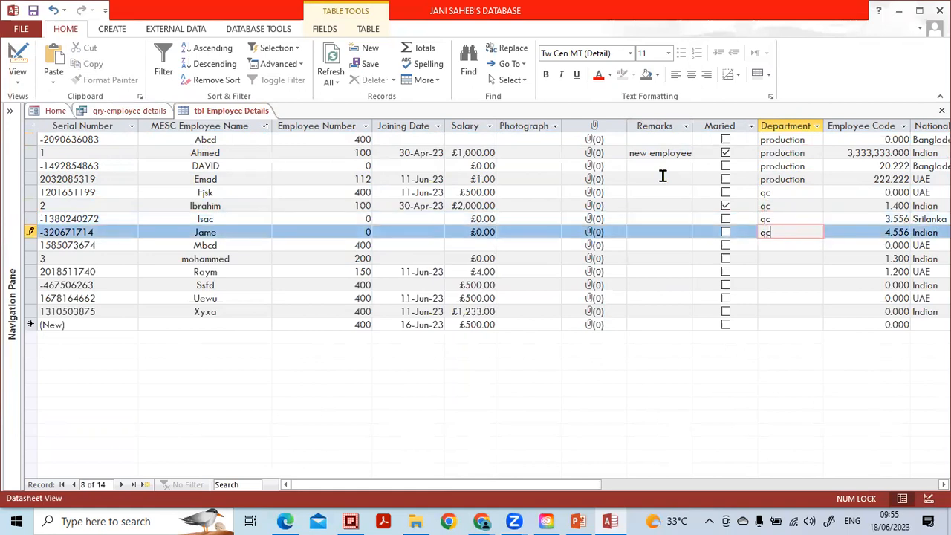
Enter Maintenance as the Department of the ninth record.
key("Down")
type("m")
key("Caps_Lock")
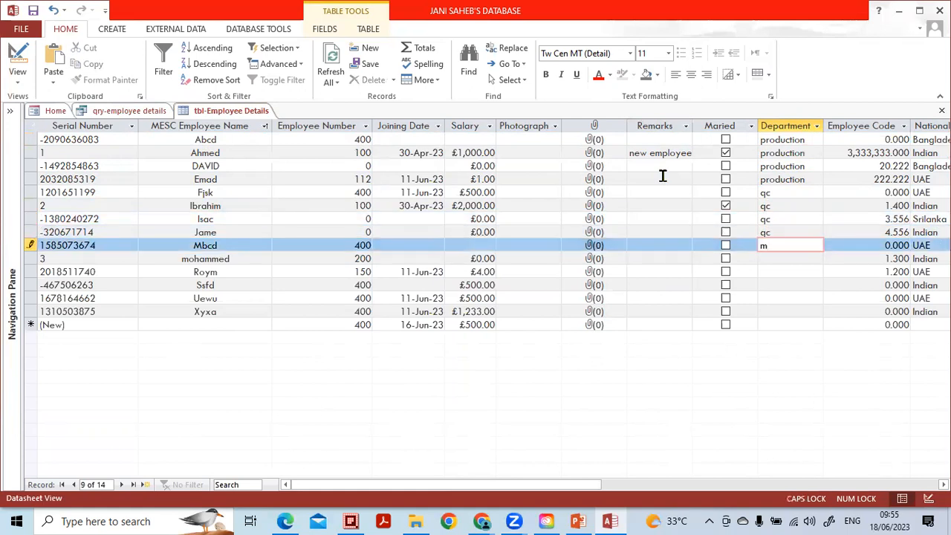
key("Caps_Lock")
type("ai")
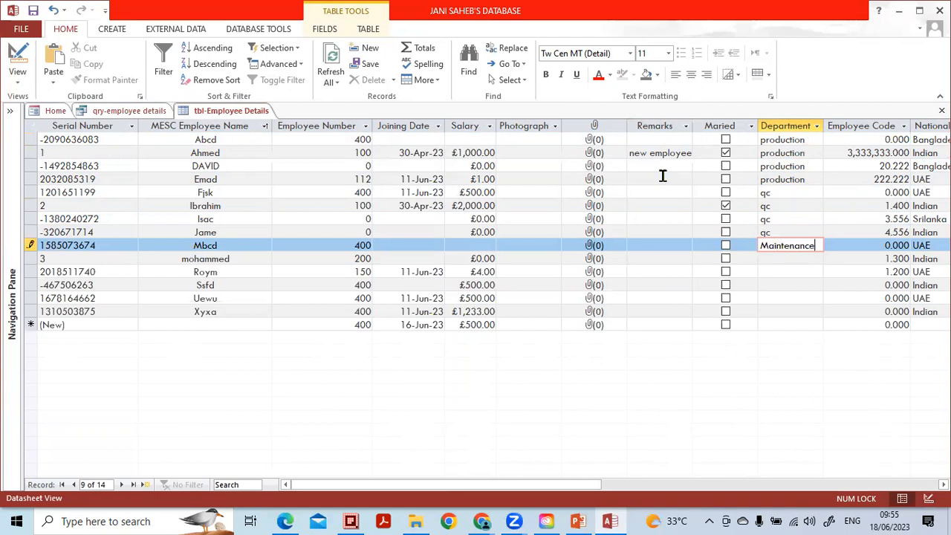
type("ntenance")
Copy the Department value Maintenance from the ninth record into the five remaining records below it.
key("Down")
key("Up")
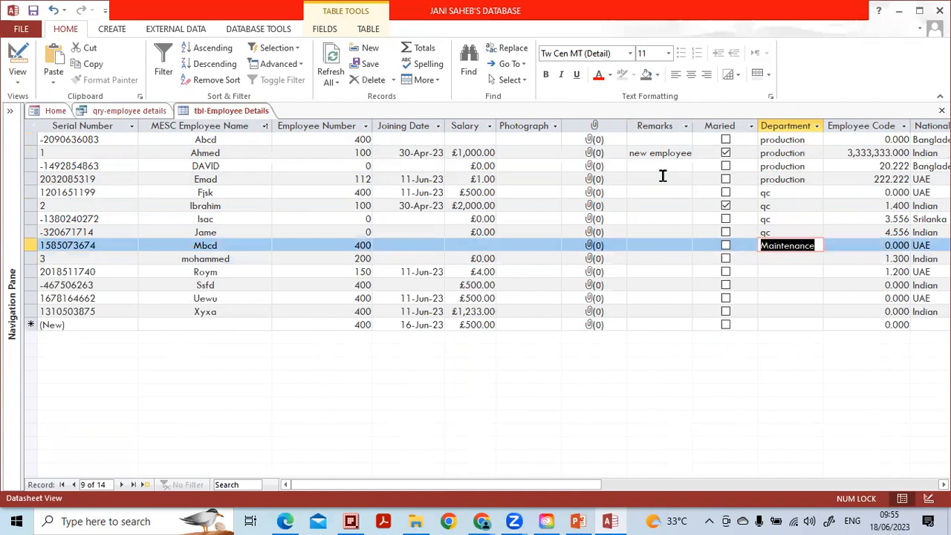
key("Down")
key("ctrl+v")
key("Down")
key("ctrl+v")
key("Down")
key("ctrl+v")
key("Down")
key("ctrl+v")
key("Down")
key("ctrl+v")
key("Down")
Check the Department values from the last record back up to the first, along with the columns through Nationality.
key("Up")
key("Up")
key("Up")
key("Up")
key("Up")
key("Up")
key("Up")
key("Up")
key("Up")
key("Up")
key("Up")
key("Up")
key("Up")
key("Up")
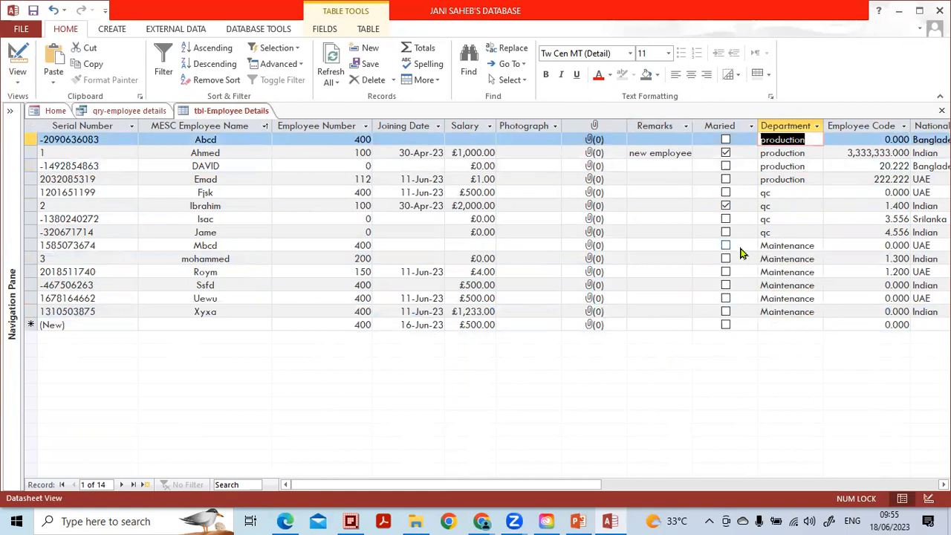
left_click_drag(644, 490, 747, 490)
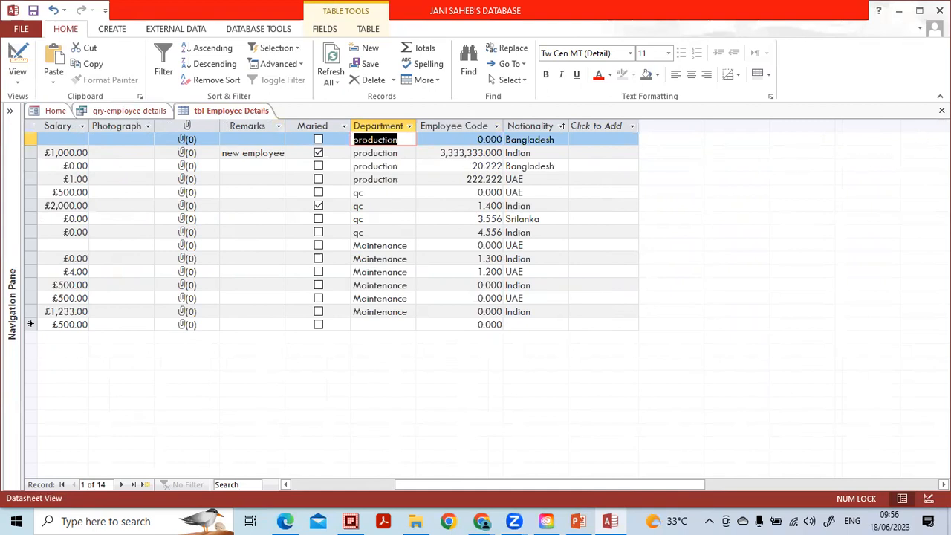
Close tbl-Employee Details, and close qry-employee details with its design changes saved.
left_click(941, 110)
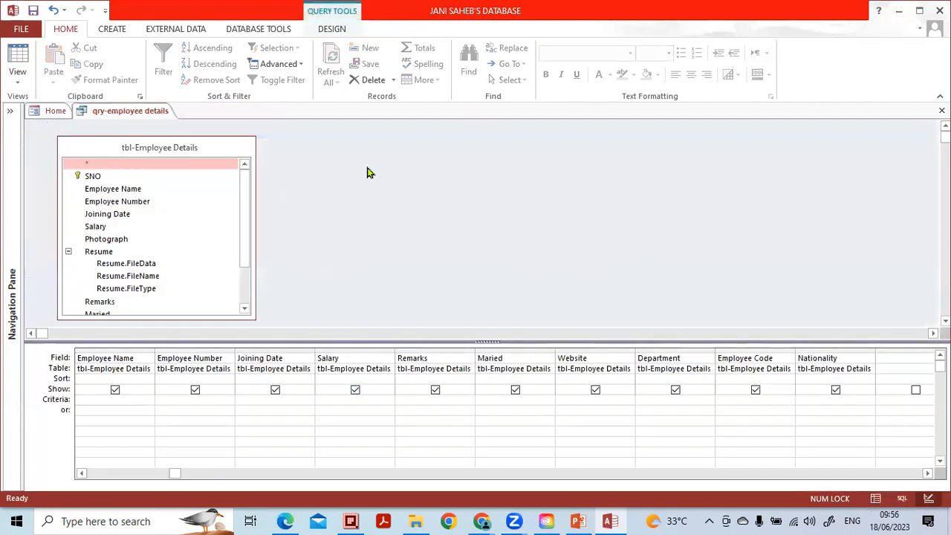
left_click(942, 110)
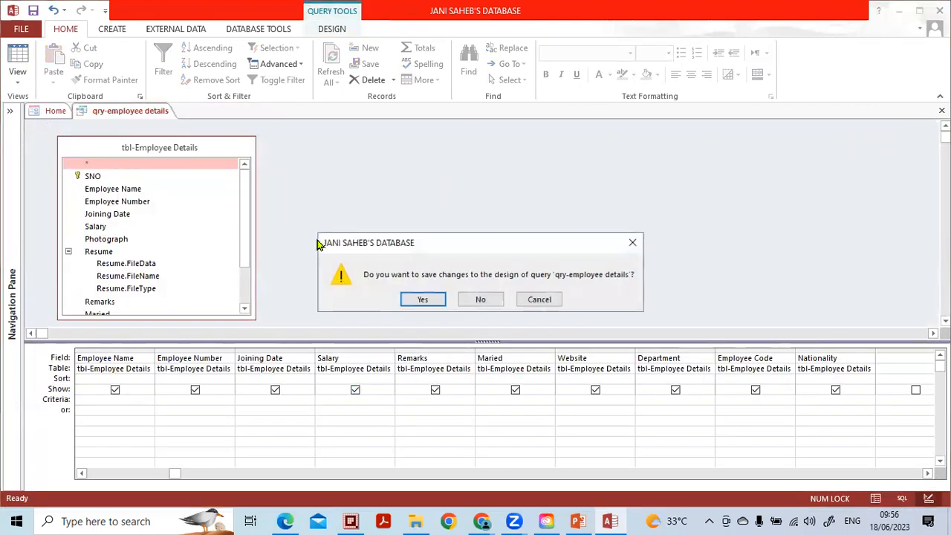
left_click(421, 299)
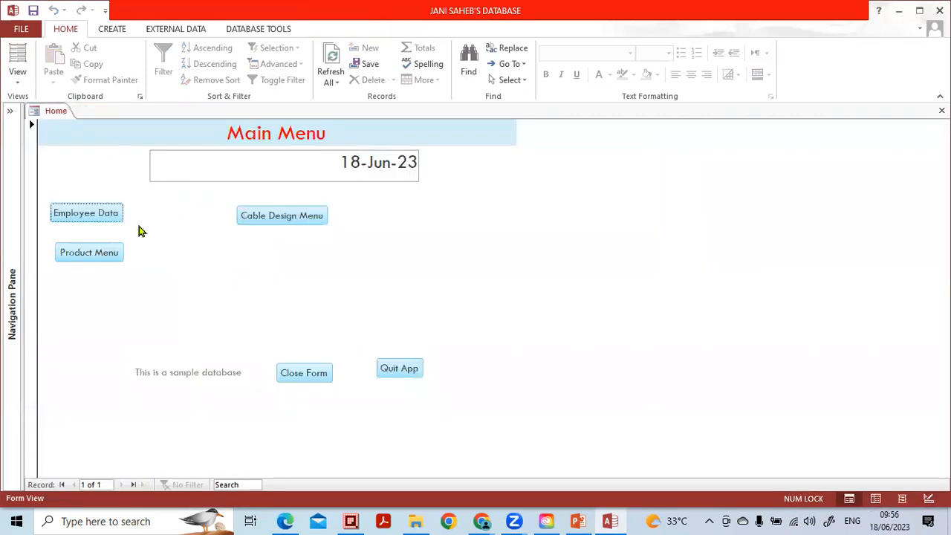
Open the Employee Data form from the Main Menu and step through its records one by one to the eighth.
left_click(107, 213)
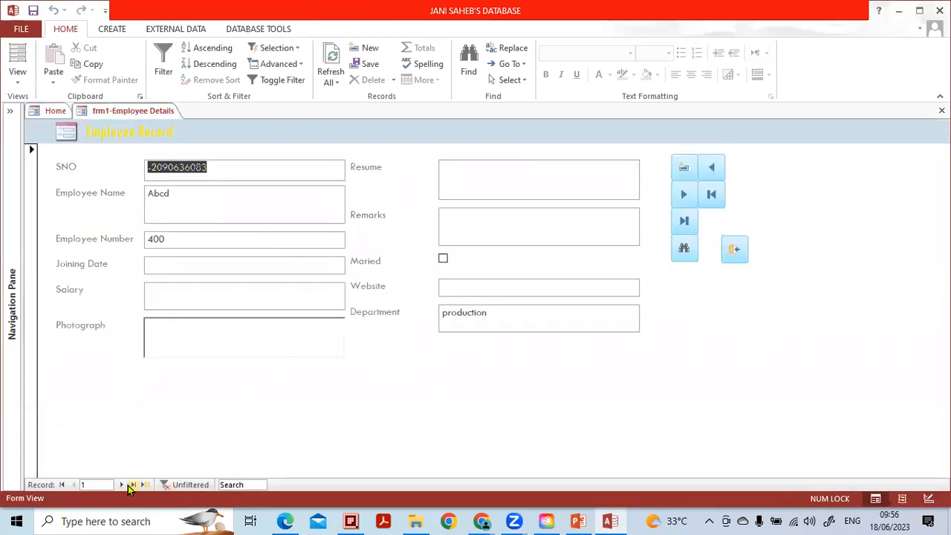
left_click(125, 485)
left_click(125, 486)
left_click(125, 485)
left_click(125, 486)
left_click(125, 485)
left_click(125, 485)
left_click(124, 485)
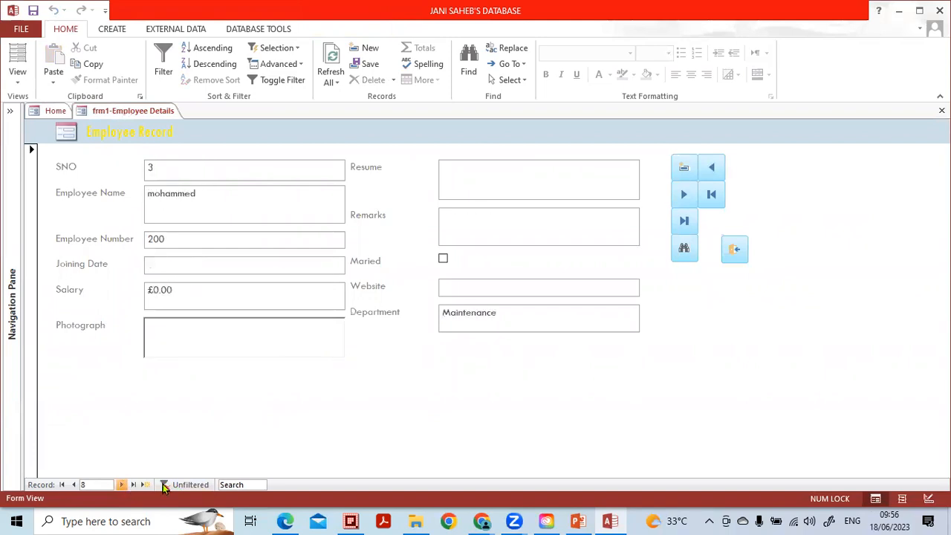
Browse the form's first records, its last record and a blank new record, and close the Employee Record form.
left_click(168, 487)
left_click(169, 487)
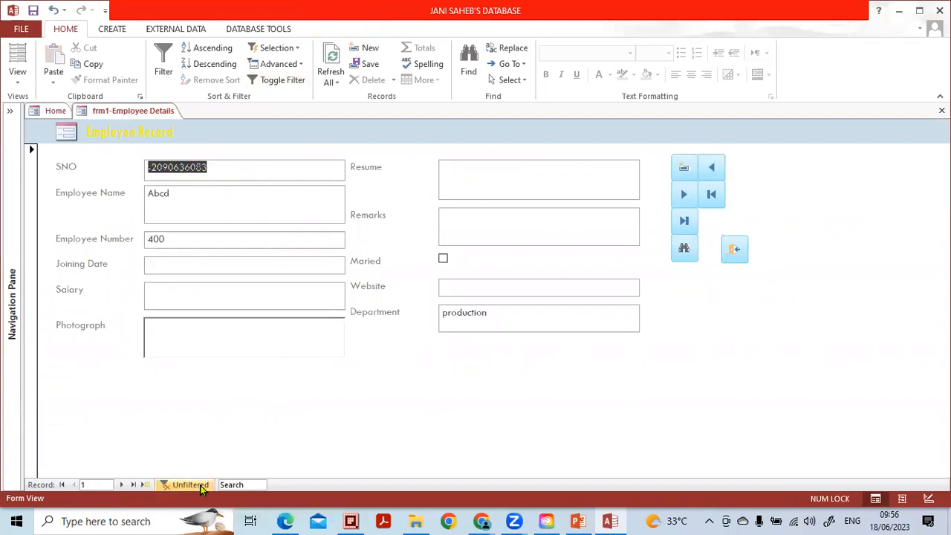
left_click(122, 485)
left_click(122, 485)
left_click(136, 485)
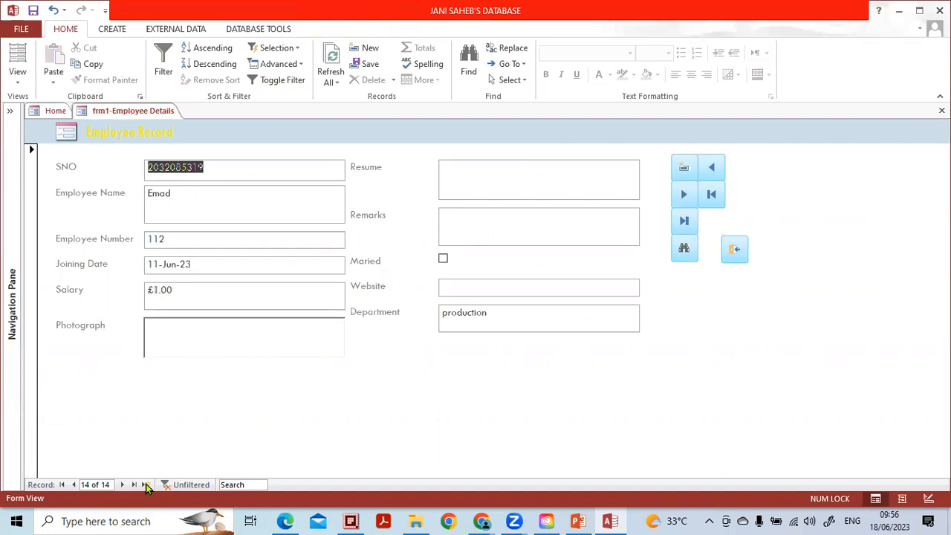
left_click(146, 485)
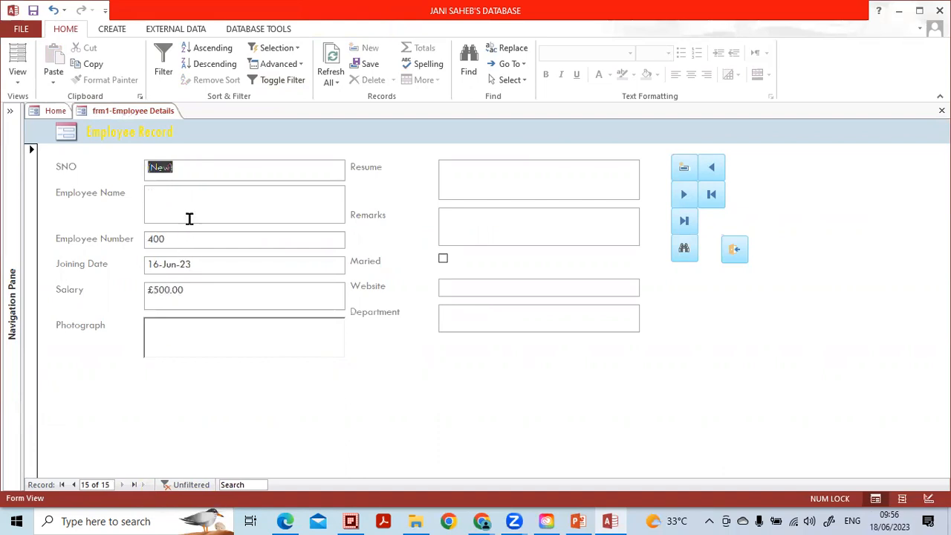
left_click(738, 256)
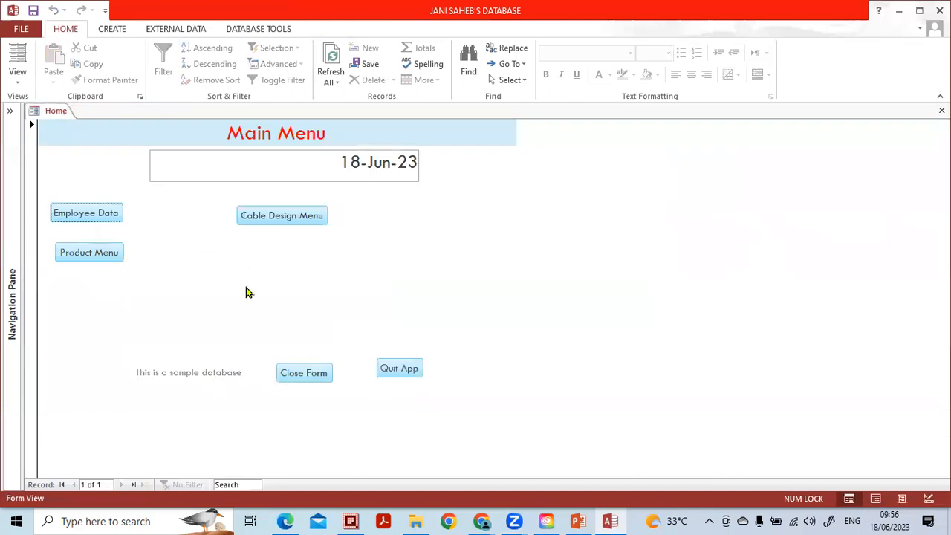
Expand the Navigation Pane and open qry-employee details in Datasheet view.
left_click(10, 111)
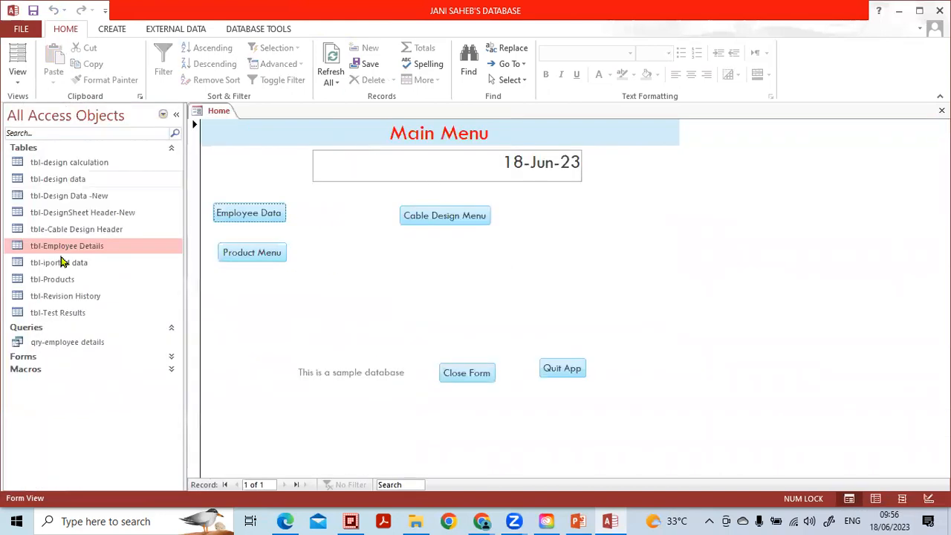
left_click(58, 343)
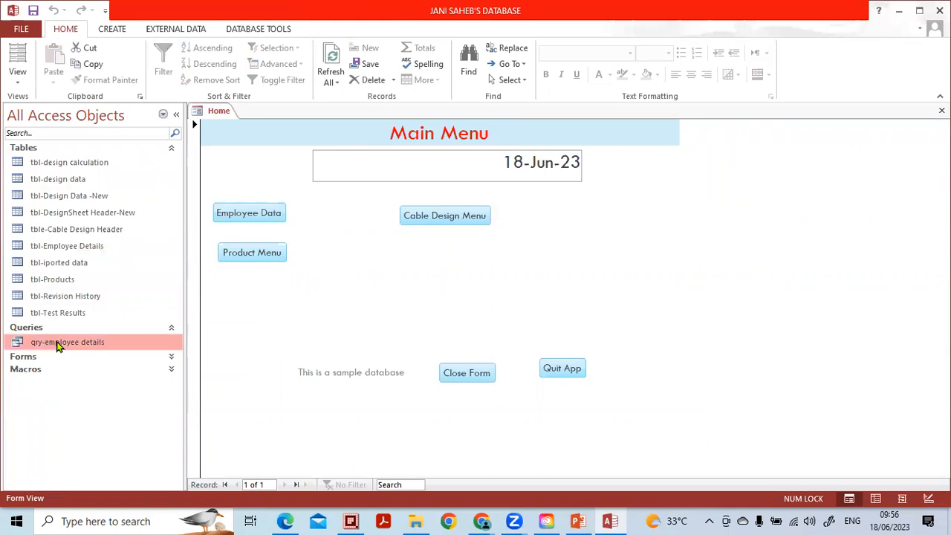
double_click(58, 343)
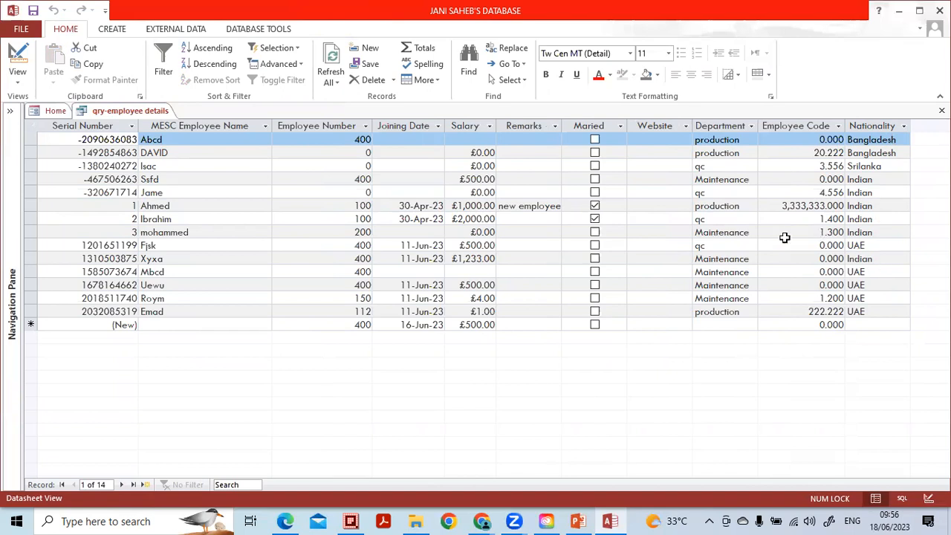
Set the Nationality criterion of qry-employee details to UAE in Design view, and run the query.
left_click(929, 498)
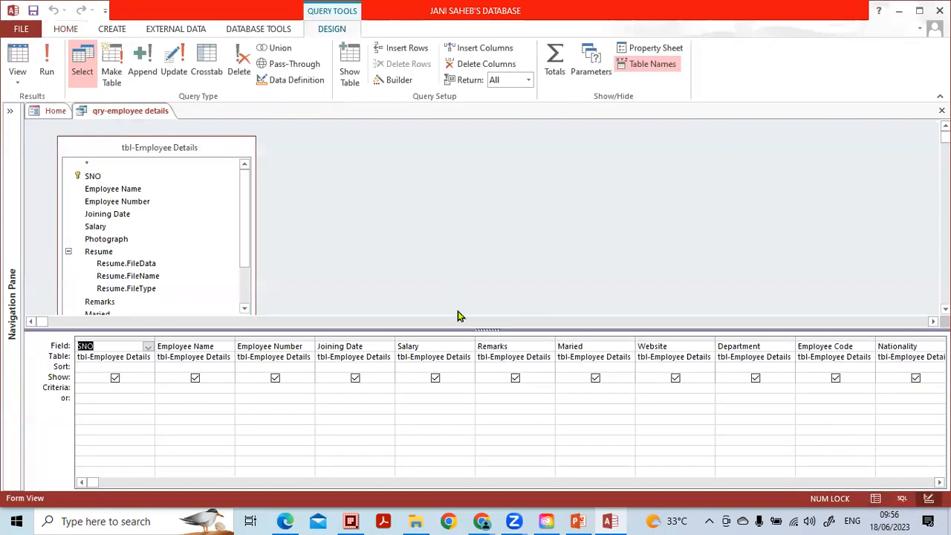
left_click(905, 387)
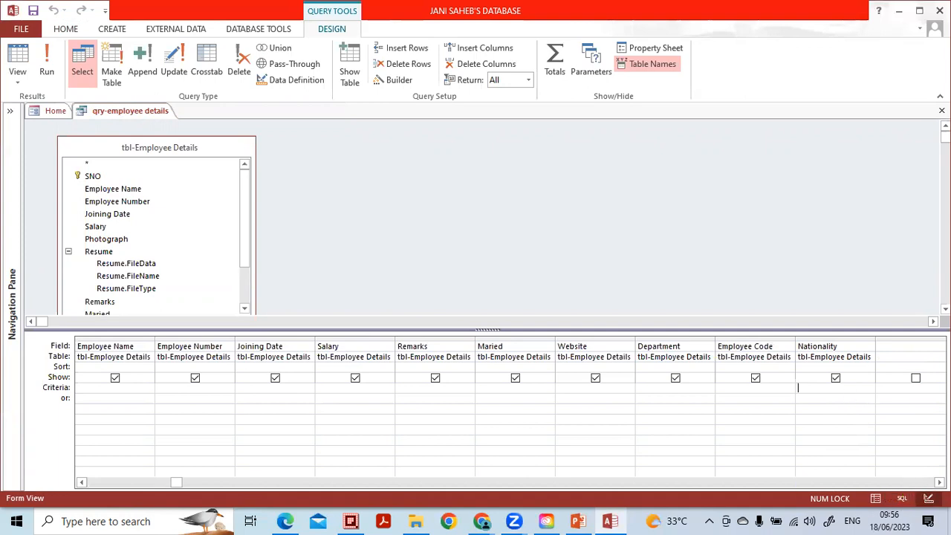
left_click_drag(176, 482, 929, 482)
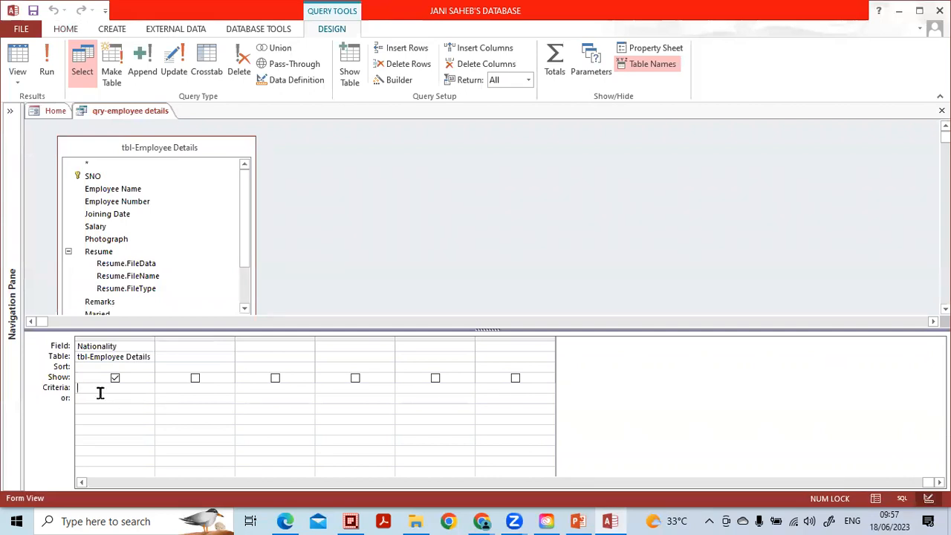
key("Caps_Lock")
type("UAE")
left_click(572, 487)
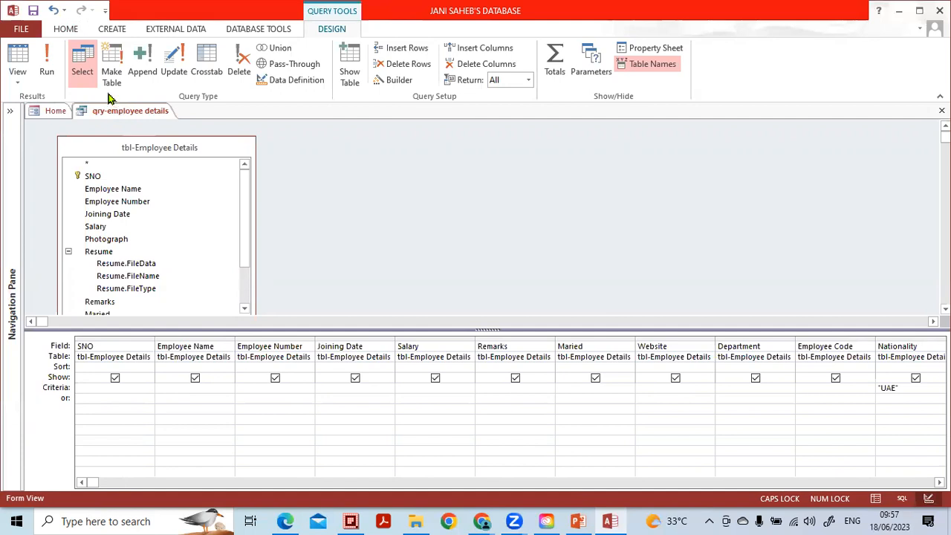
left_click(46, 68)
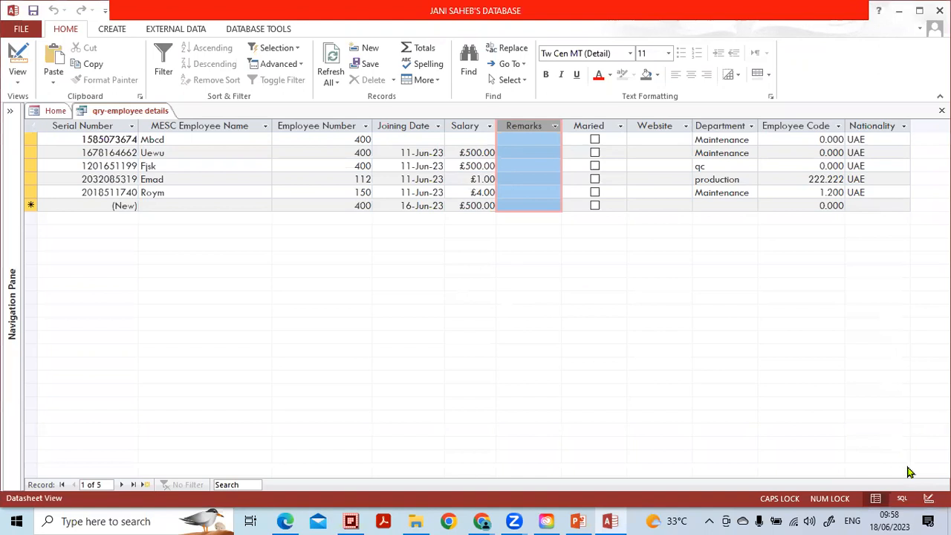
Hide every field from Employee Number to Employee Code in the output of qry-employee details, and run the query.
left_click(929, 498)
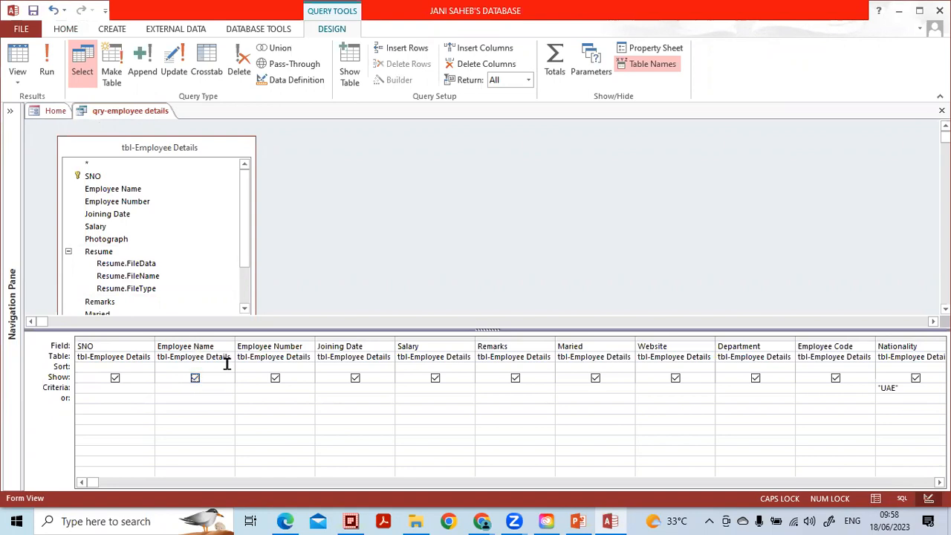
left_click(274, 379)
left_click(355, 380)
left_click(437, 381)
left_click(514, 380)
left_click(597, 380)
left_click(676, 381)
left_click(756, 380)
left_click(835, 380)
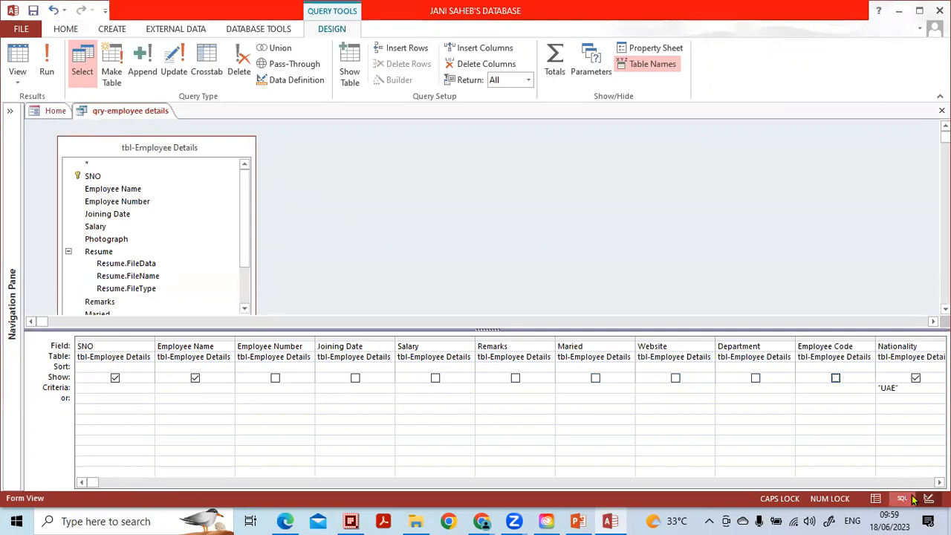
left_click(46, 67)
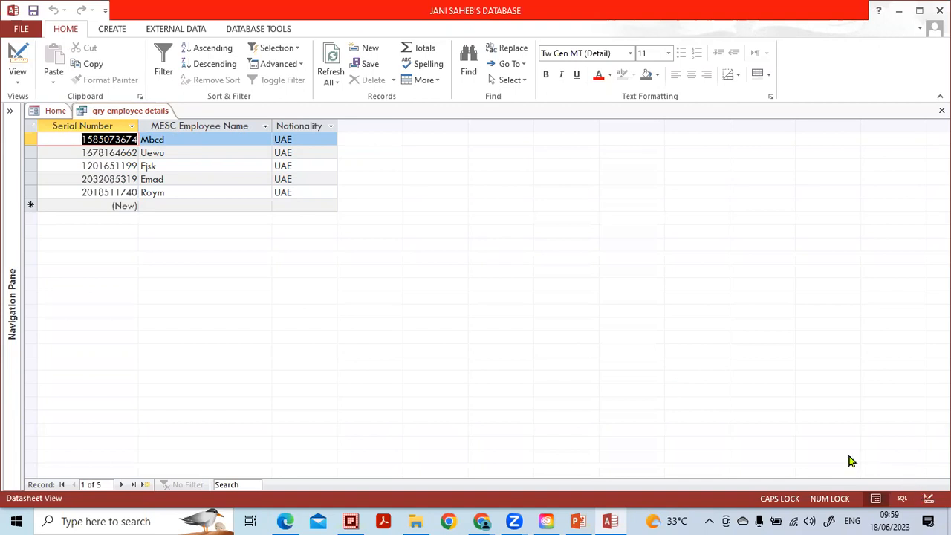
Show all fields from Employee Number to Employee Code in qry-employee details again, and run the query.
left_click(929, 498)
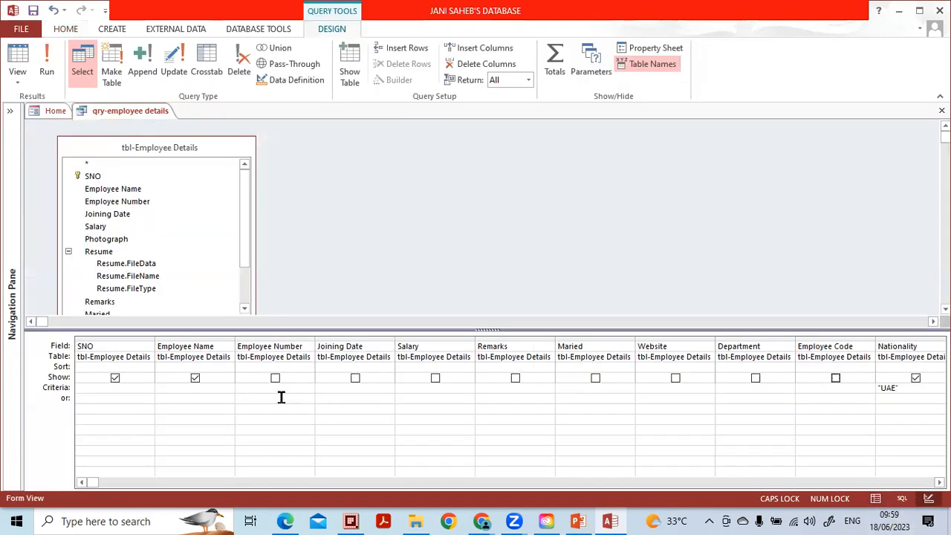
left_click(275, 378)
left_click(355, 379)
left_click(449, 379)
left_click(516, 381)
left_click(595, 381)
left_click(676, 381)
left_click(835, 380)
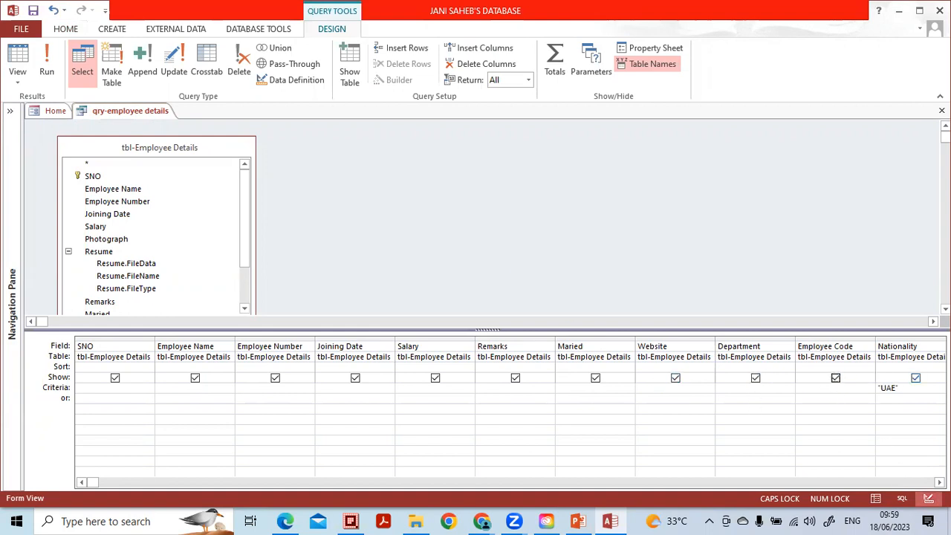
left_click(47, 61)
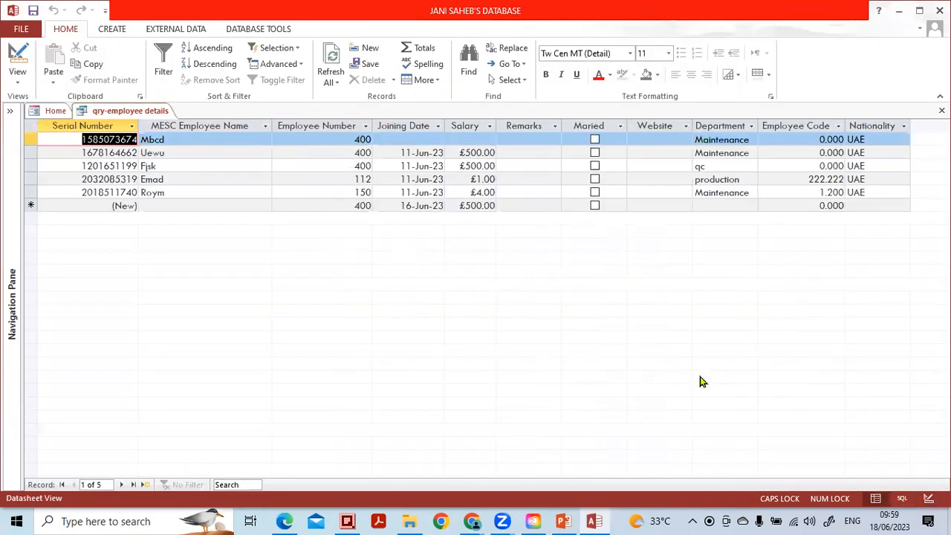
Delete all field columns from the design grid of qry-employee details in Design view.
left_click(929, 498)
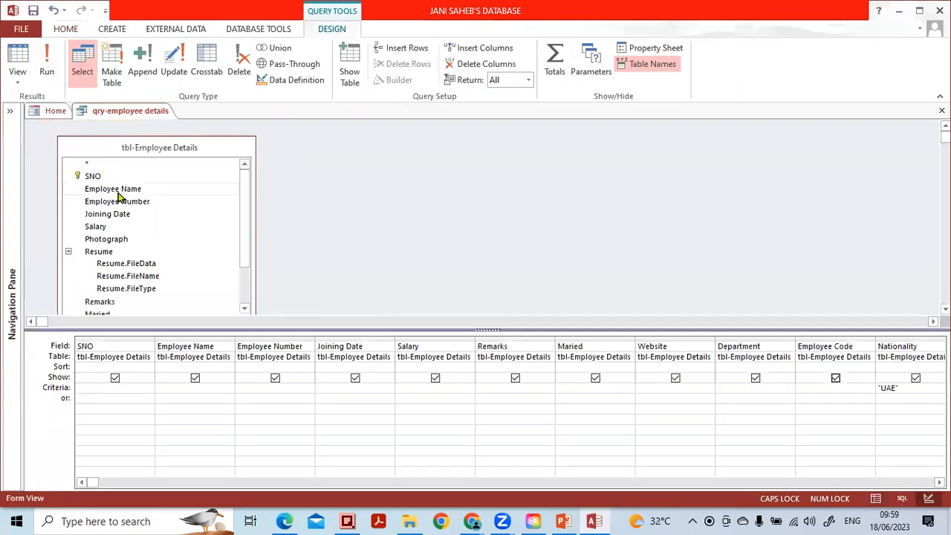
left_click_drag(126, 340, 914, 340)
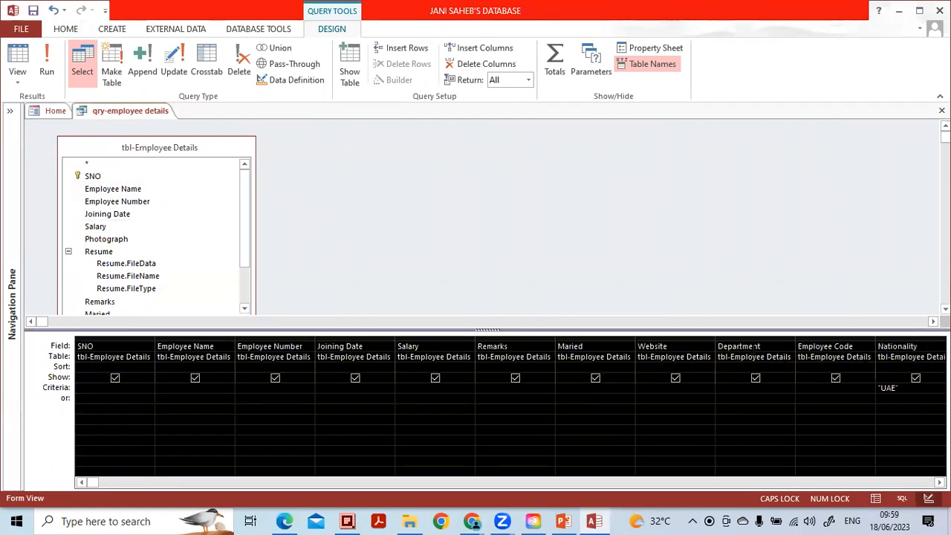
key("Delete")
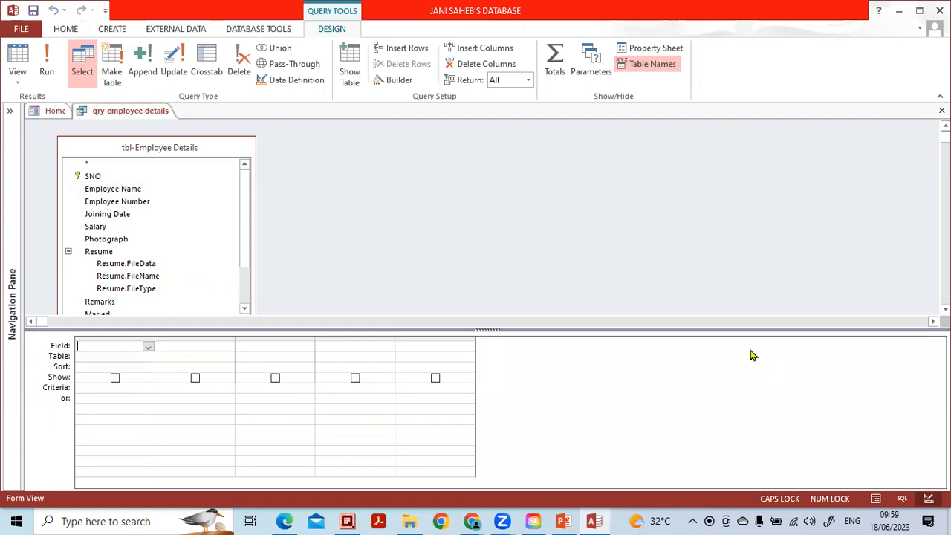
Add the Employee Name and Nationality fields of tbl-Employee Details to the empty design grid, and run the query.
left_click(117, 191)
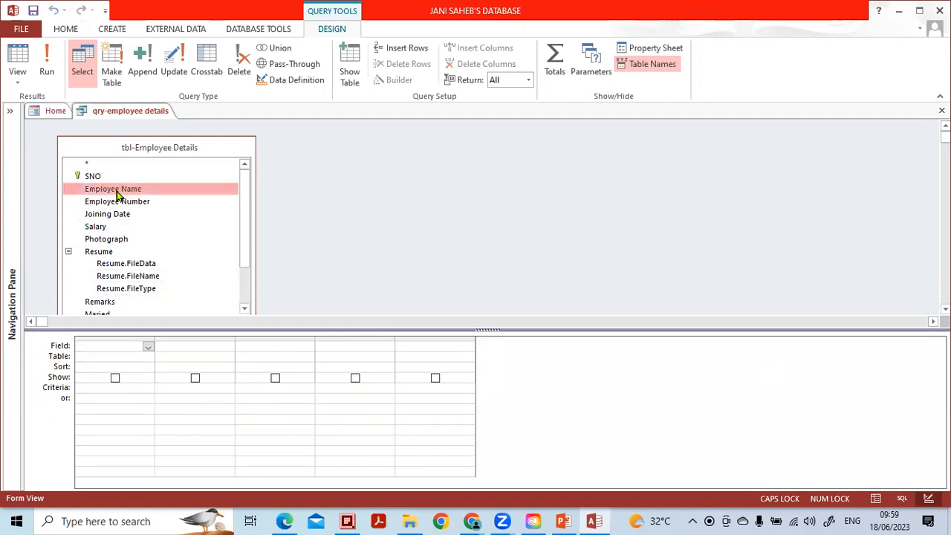
left_click(118, 202)
left_click(117, 191)
double_click(115, 191)
scroll(127, 223, "down", 2)
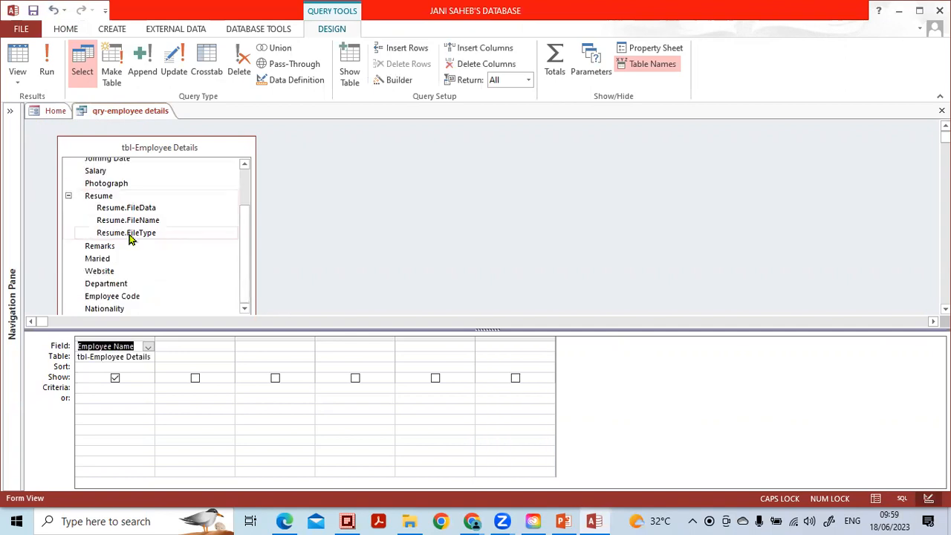
double_click(120, 311)
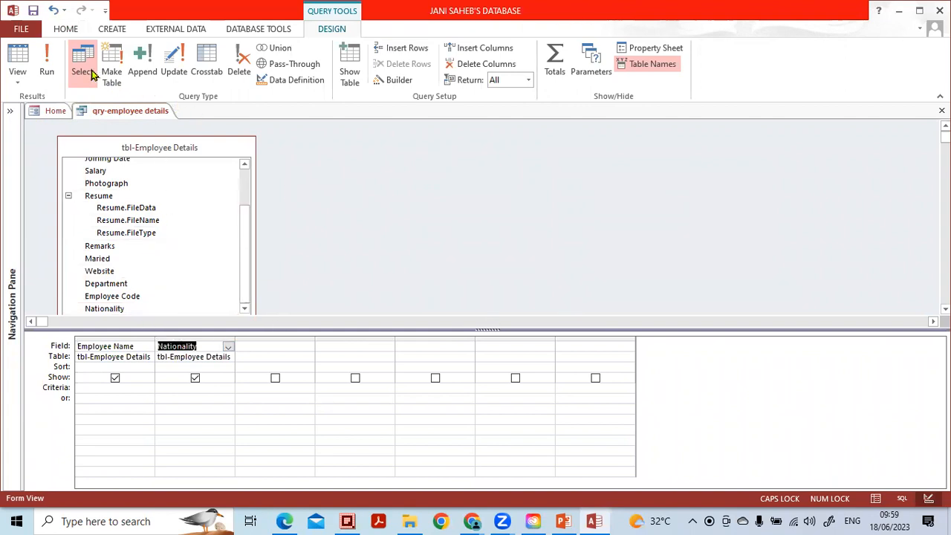
left_click(47, 70)
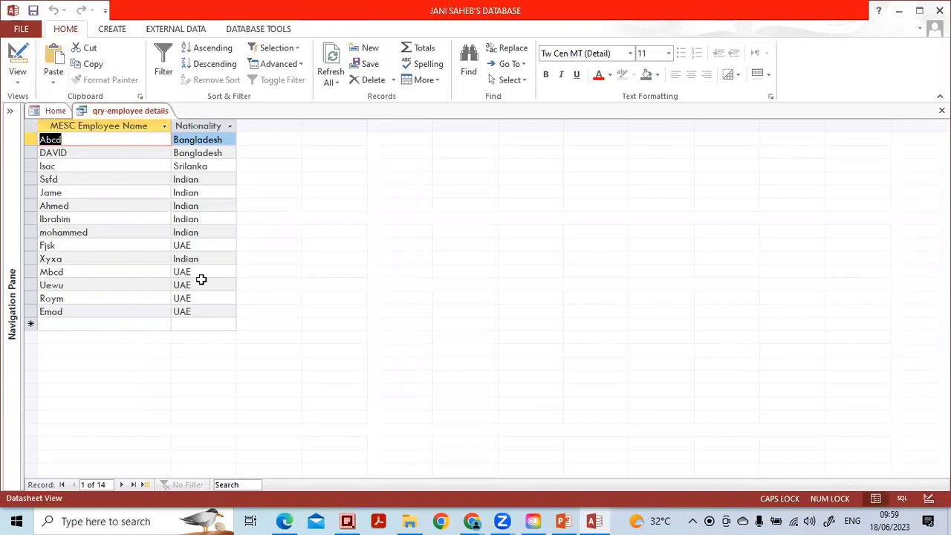
Set the criterion of the Nationality field to UAE in Design view, and run the query.
left_click(928, 498)
left_click(219, 388)
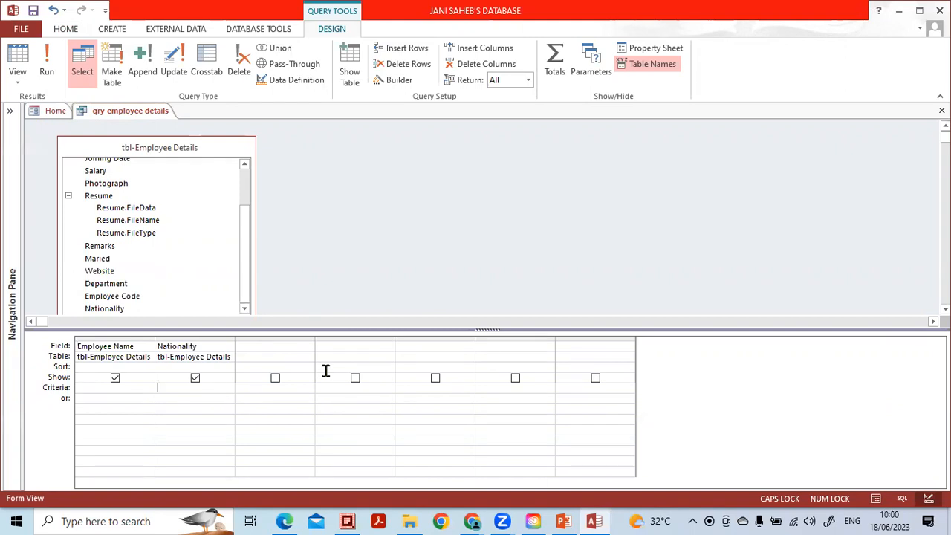
key("Caps_Lock")
type("u")
key("Caps_Lock")
key("BackSpace")
key("BackSpace")
type("UAE")
key("Tab")
left_click(42, 77)
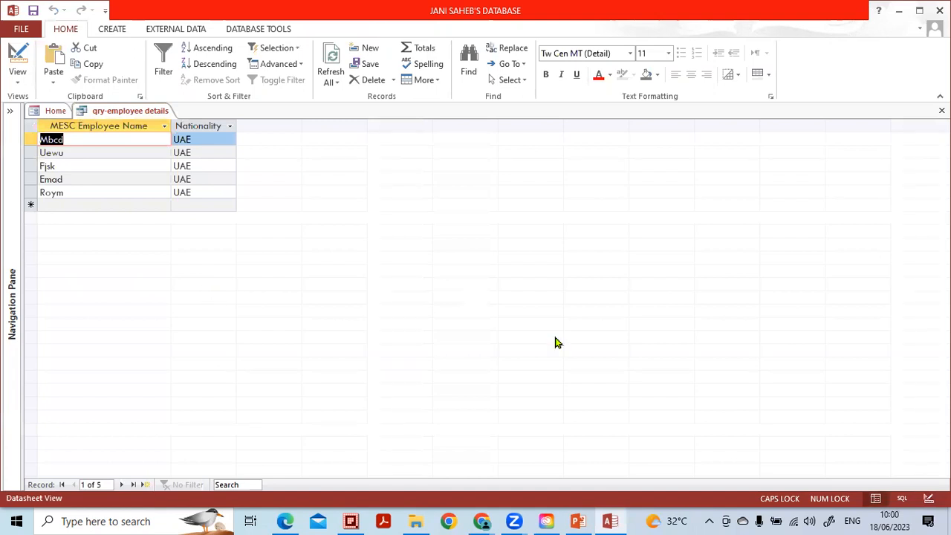
Add the Joining Date and Salary fields to the query's design grid after Nationality.
left_click(929, 498)
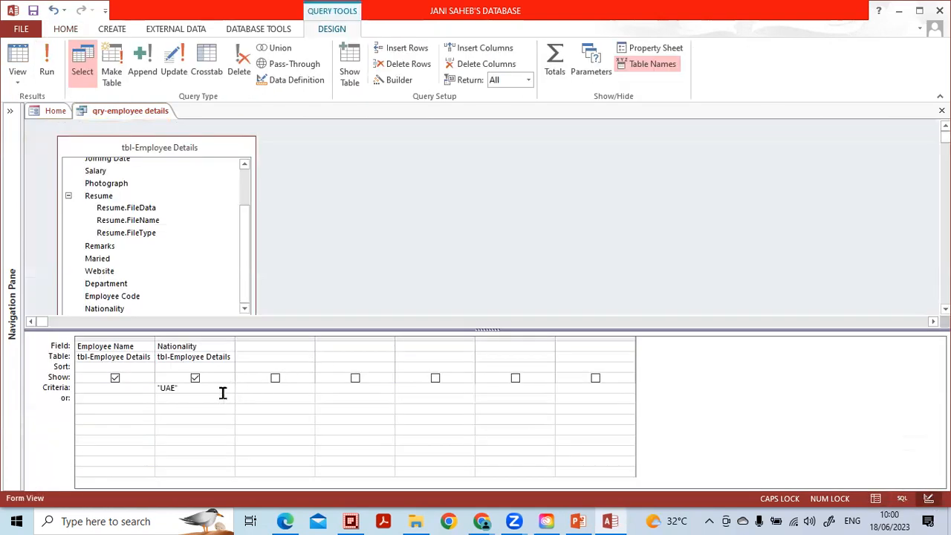
scroll(171, 230, "up", 2)
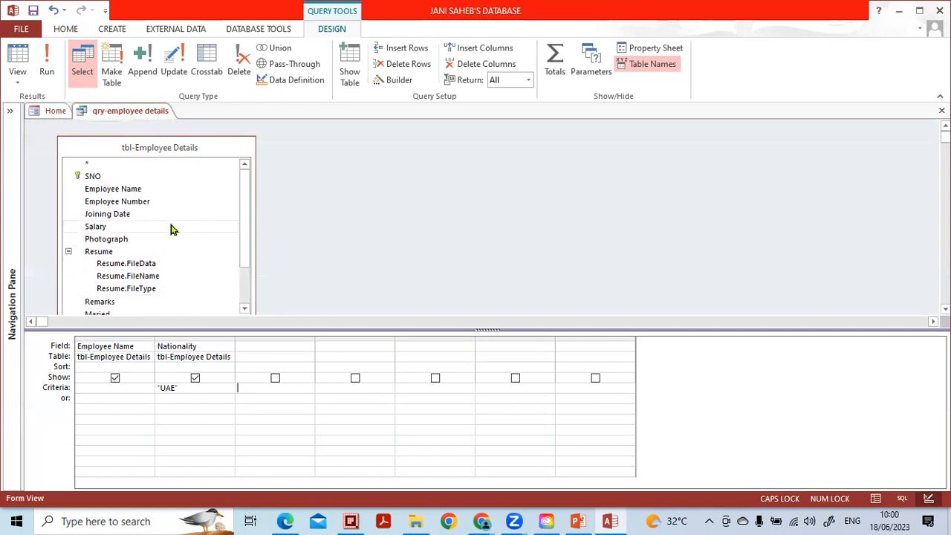
left_click(130, 203)
left_click(103, 215)
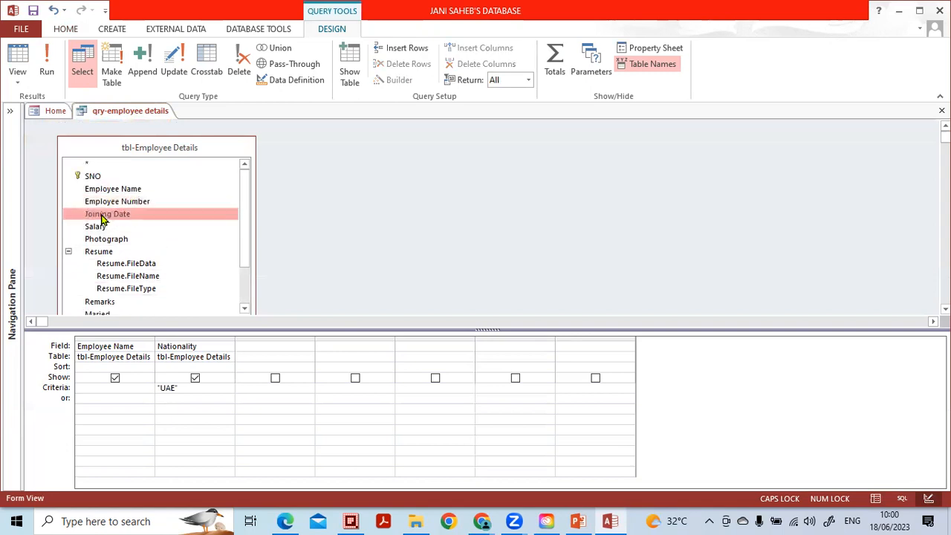
double_click(102, 214)
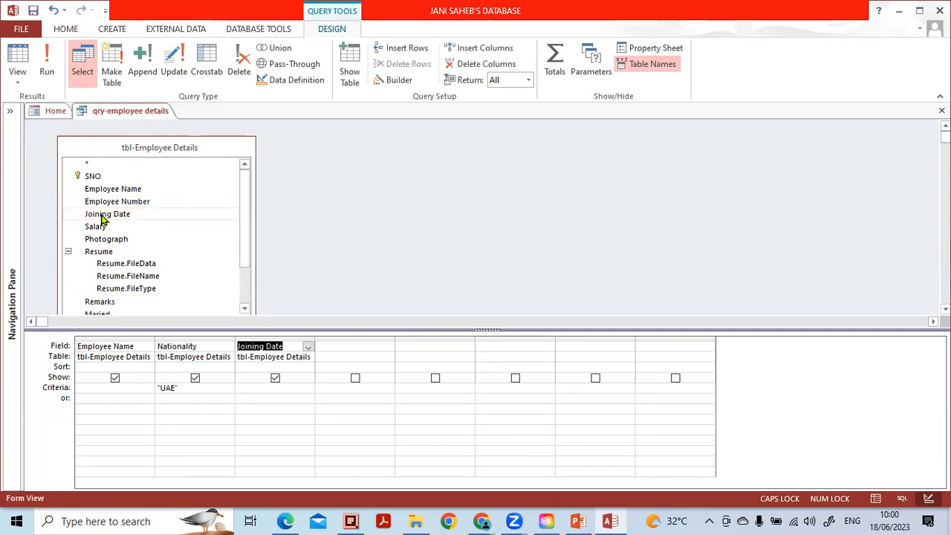
double_click(104, 227)
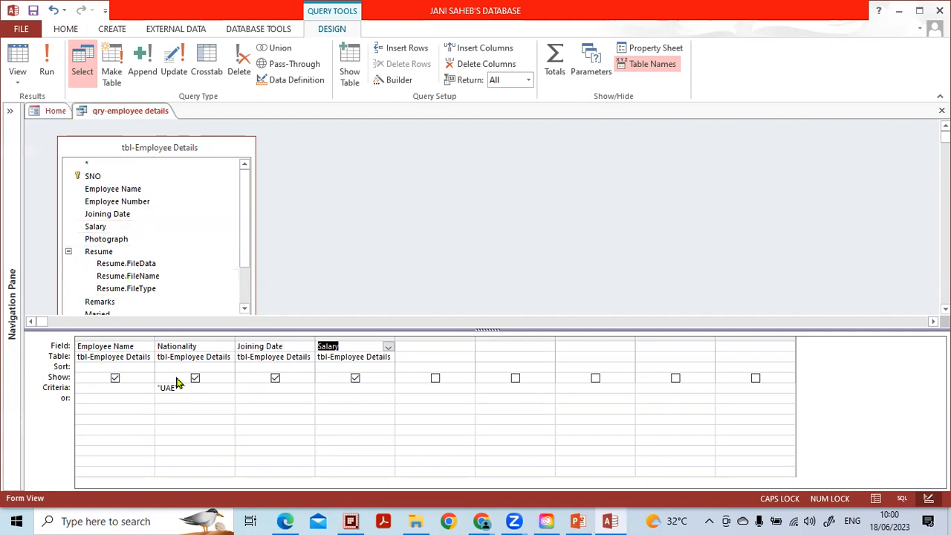
Replace the Nationality criterion with Like "B*", and run the query.
left_click_drag(192, 392, 131, 389)
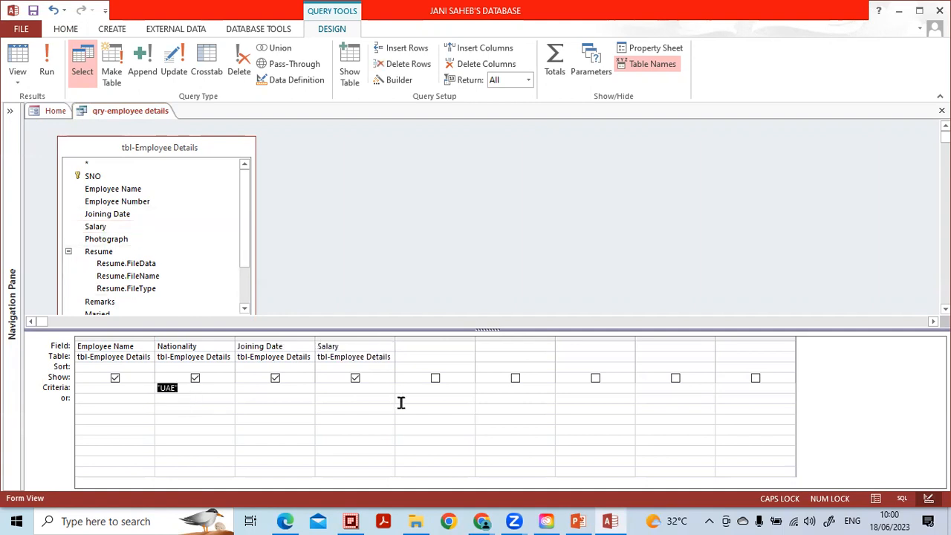
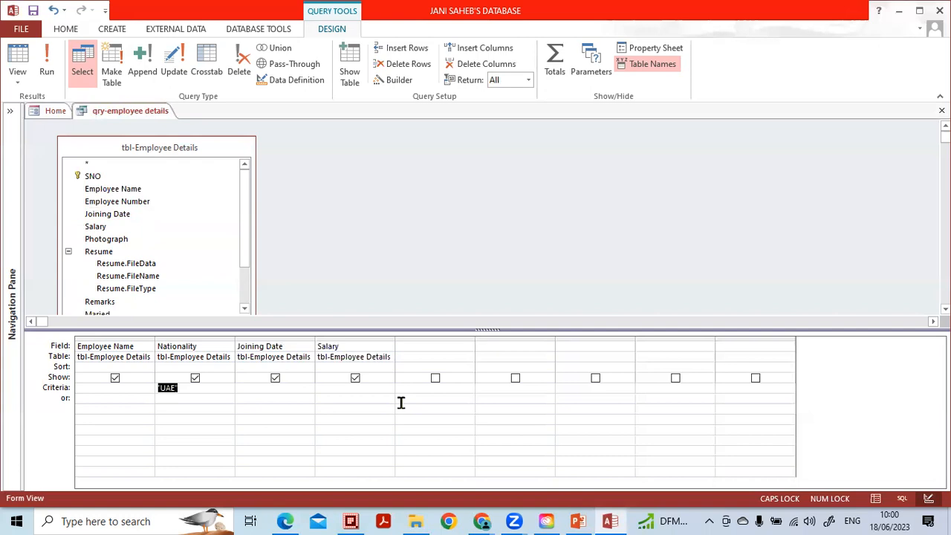
key("BackSpace")
type("\"b")
key("Down")
left_click(46, 67)
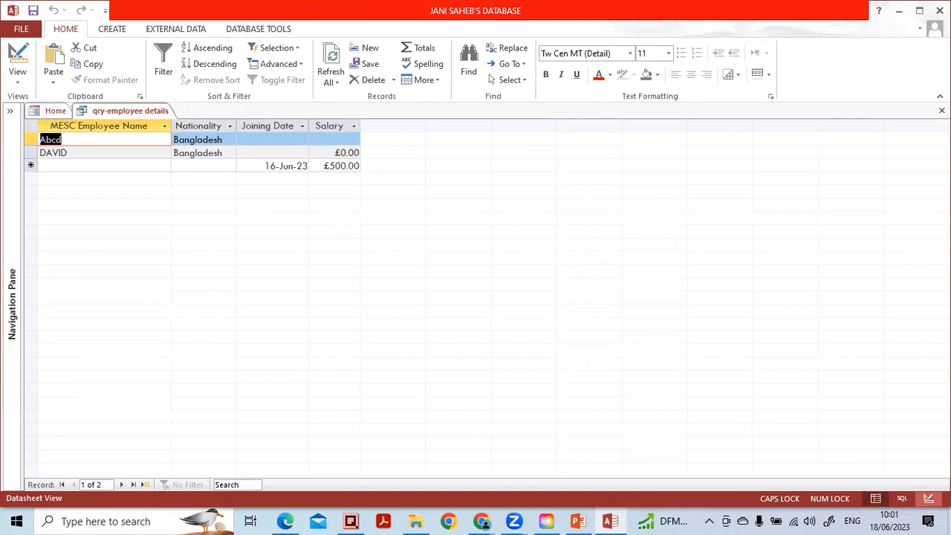
Change the Nationality criterion to Like "I*" in Design view, and run the query.
left_click(926, 500)
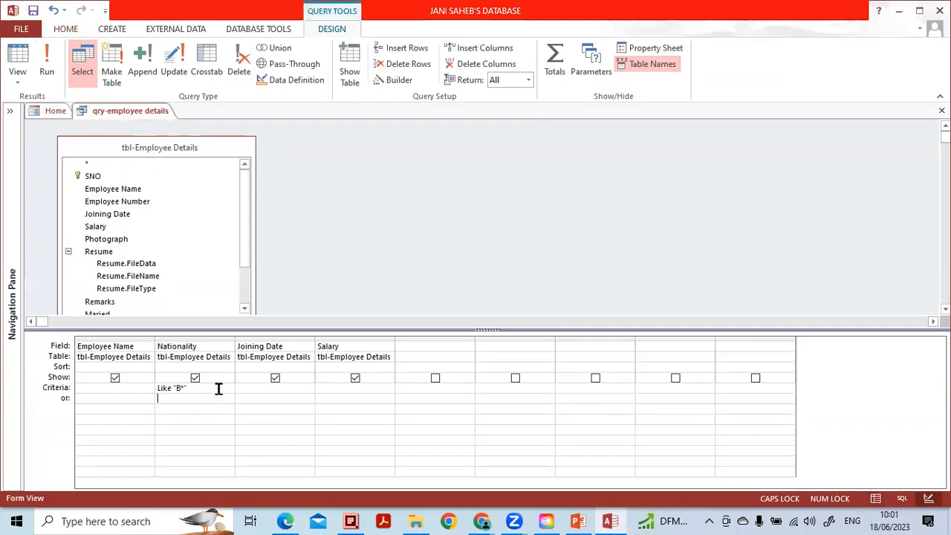
key("Up")
type("L")
key("Caps_Lock")
type("ik")
key("Caps_Lock")
key("Caps_Lock")
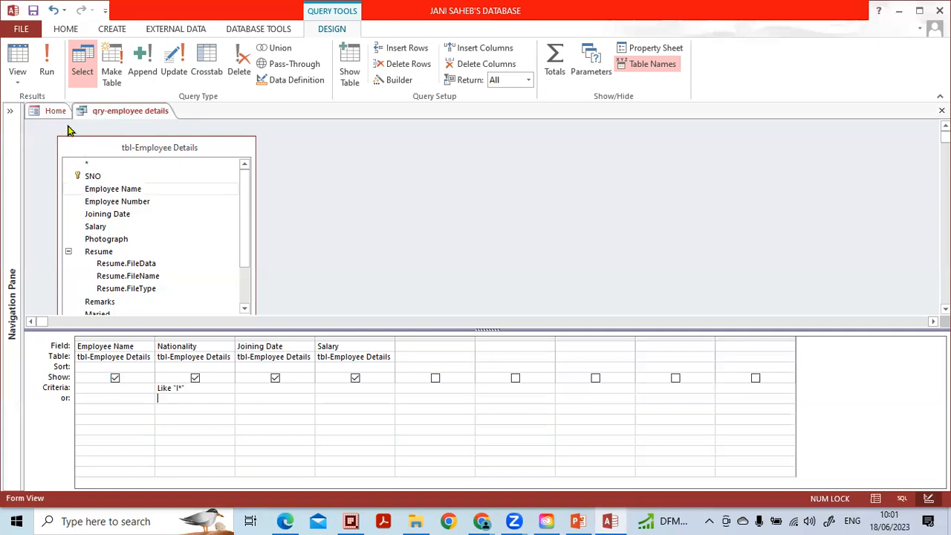
left_click(49, 86)
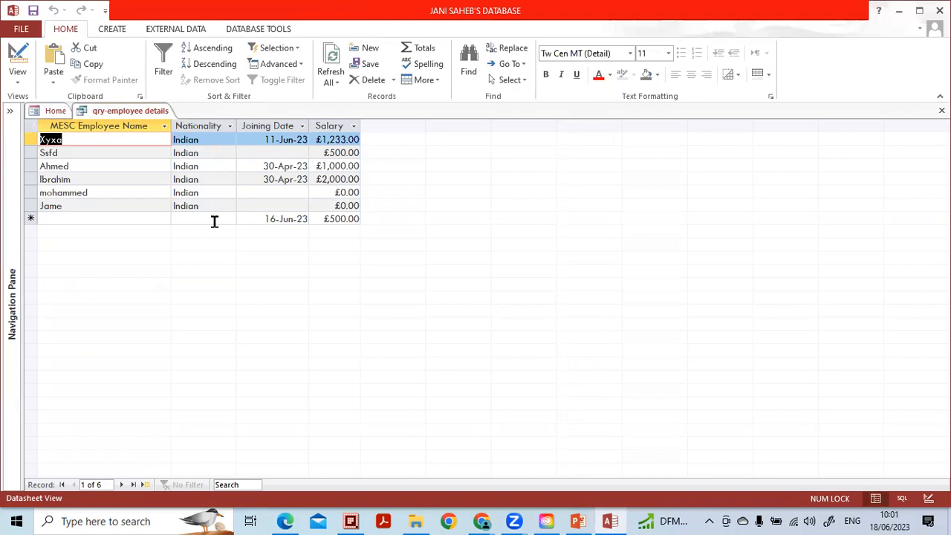
Narrow the Nationality criterion to Like "In*" in Design view, and run the query.
left_click(929, 499)
left_click(179, 399)
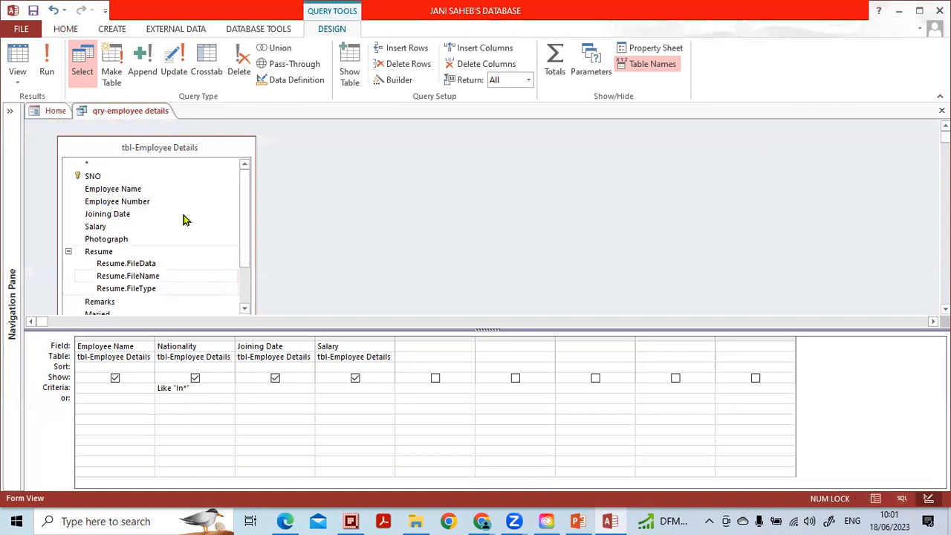
left_click(50, 73)
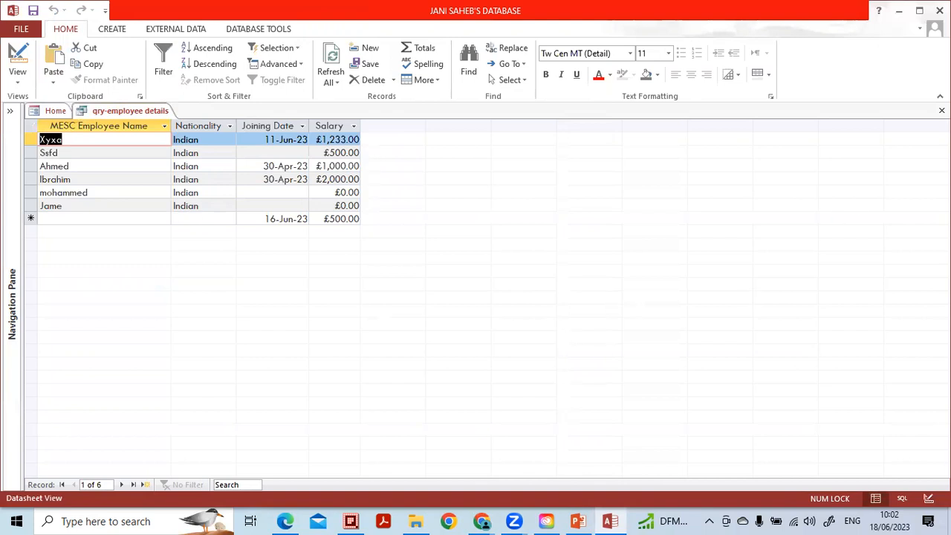
Close qry-employee details with its design changes saved, and open tbl-Employee Details with the Navigation Pane collapsed.
left_click(943, 111)
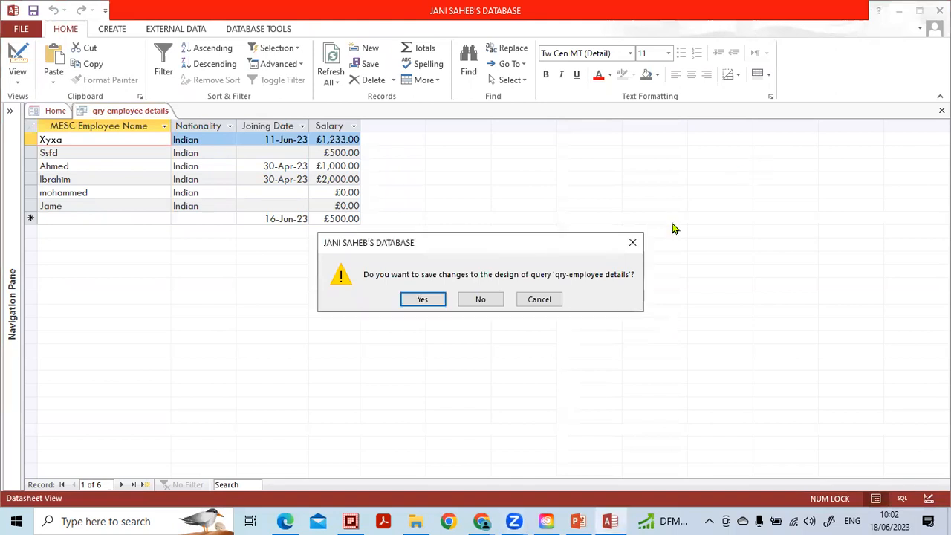
key("Return")
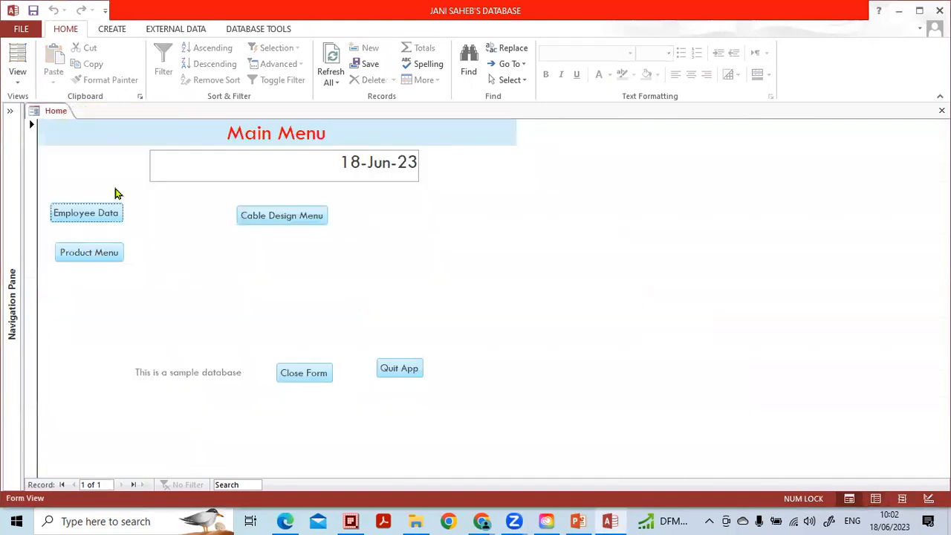
left_click(11, 111)
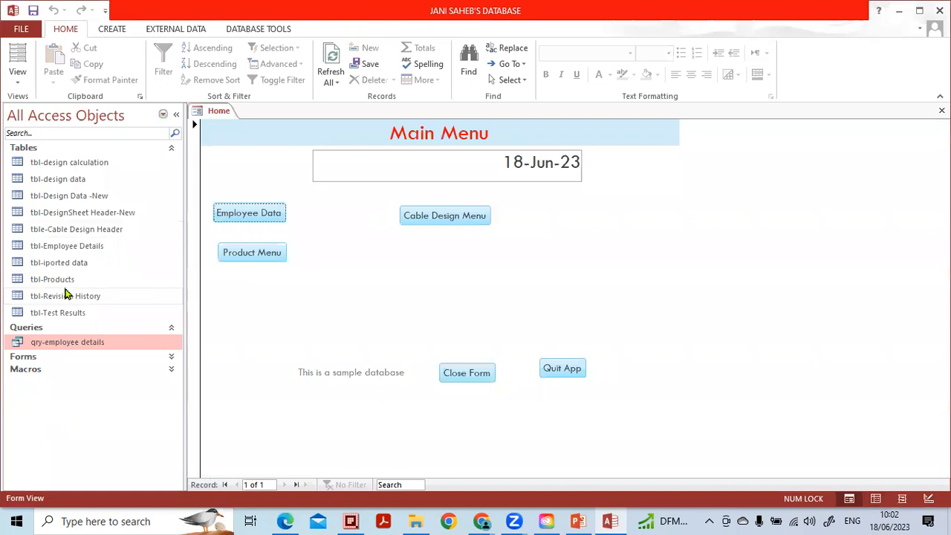
left_click(67, 251)
double_click(67, 251)
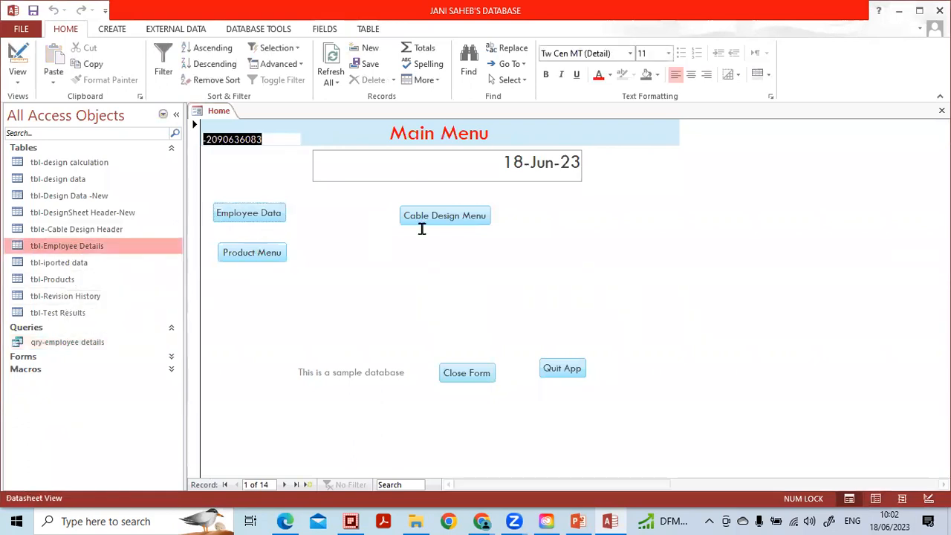
left_click(177, 116)
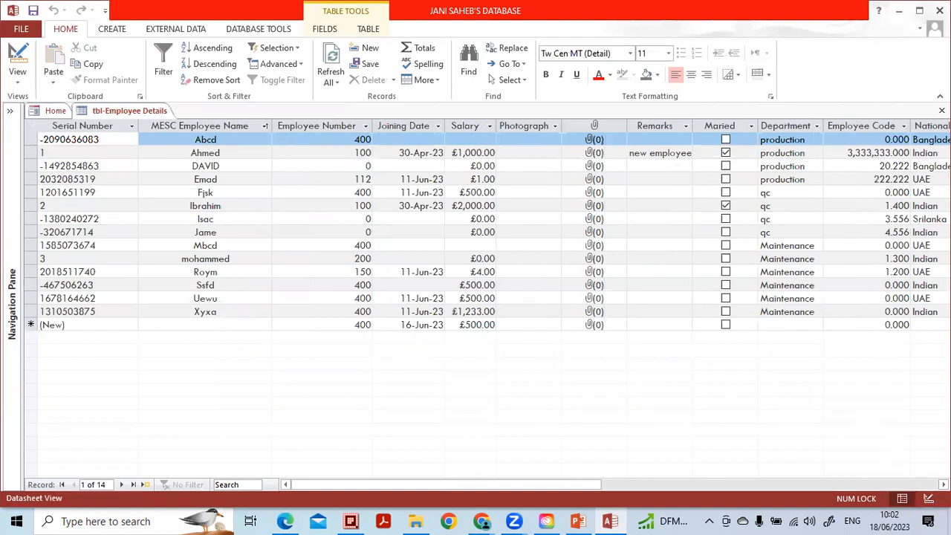
Set the Nationality of the second record in tbl-Employee Details to Indonesia.
key("End")
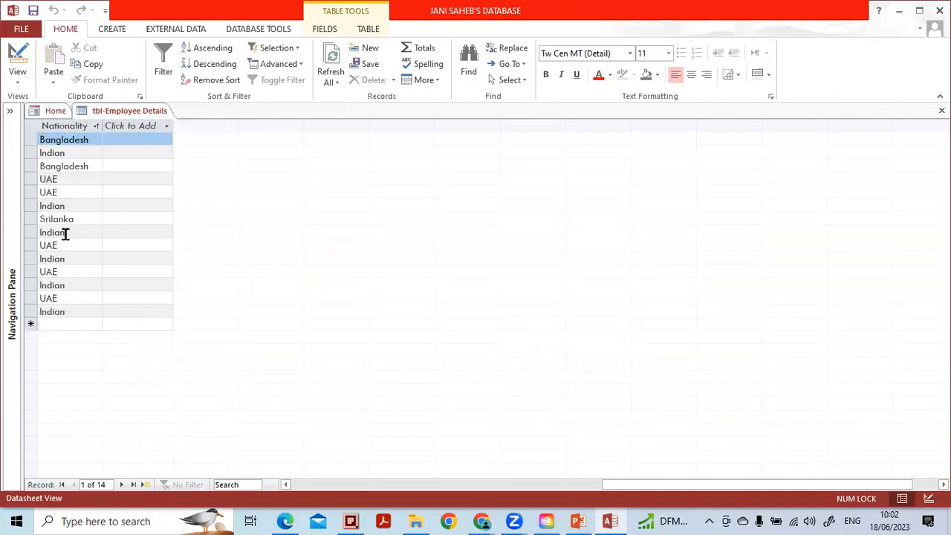
key("Down")
key("Caps_Lock")
key("Caps_Lock")
type("Indones")
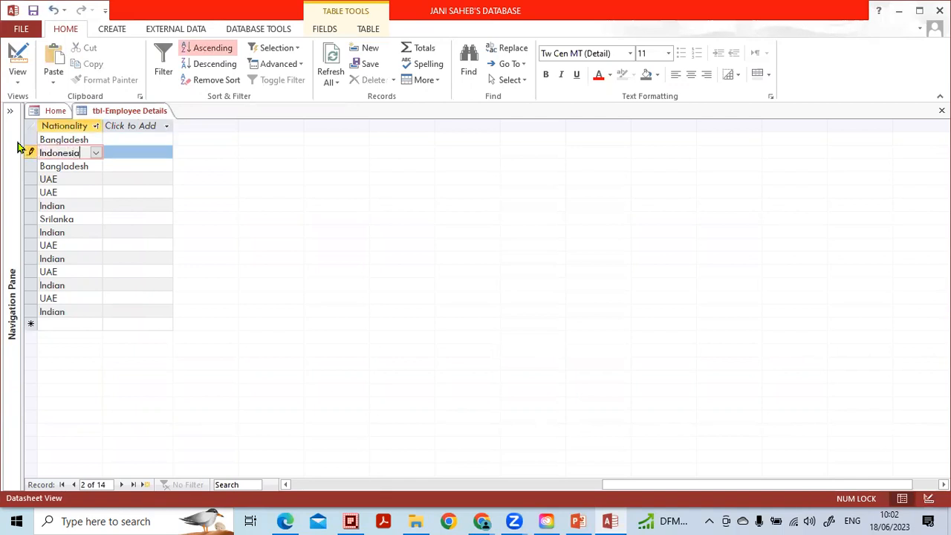
Commit the Nationality edit, close tbl-Employee Details, and open qry-employee details with the Navigation Pane collapsed.
key("Down")
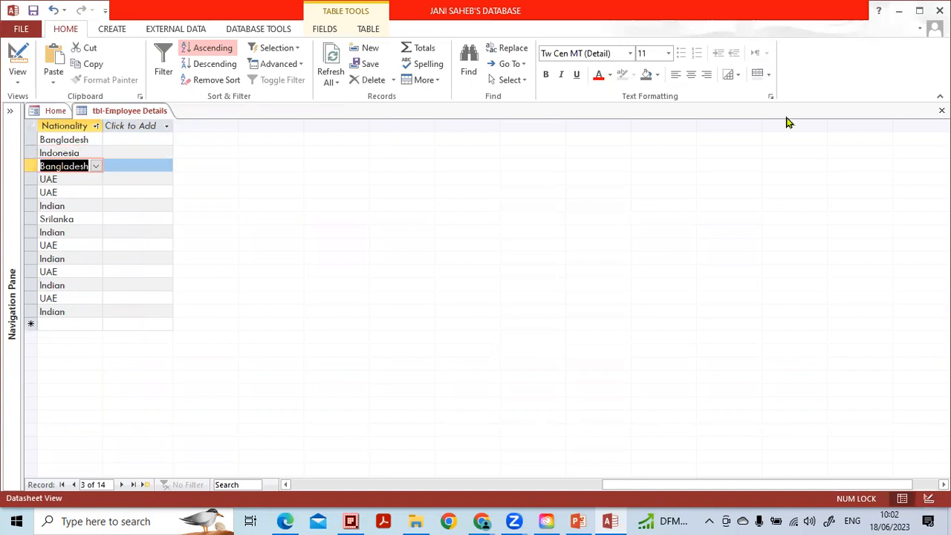
left_click(941, 110)
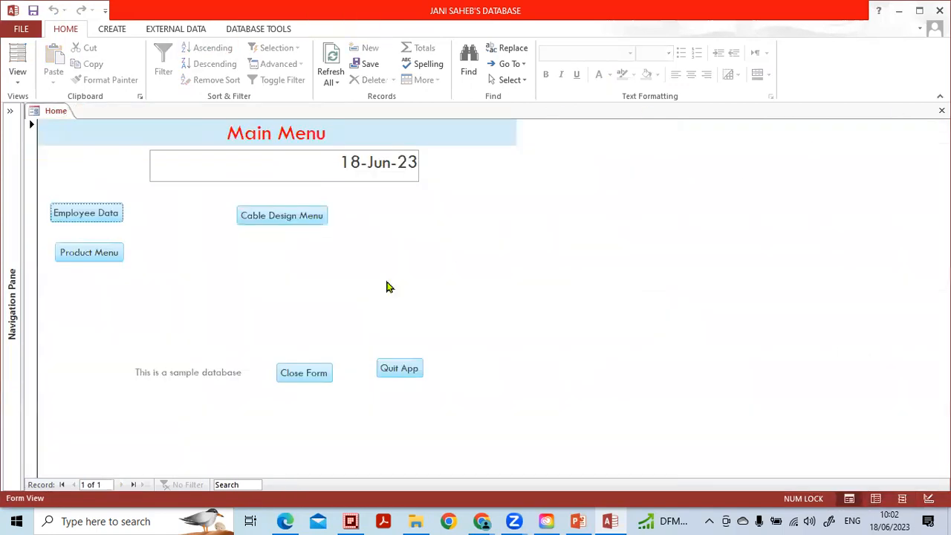
left_click(10, 111)
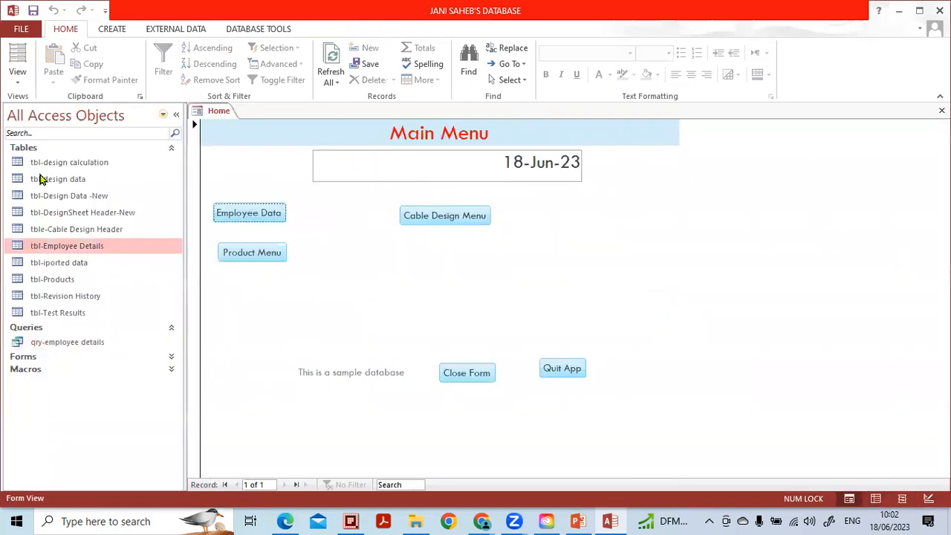
double_click(49, 344)
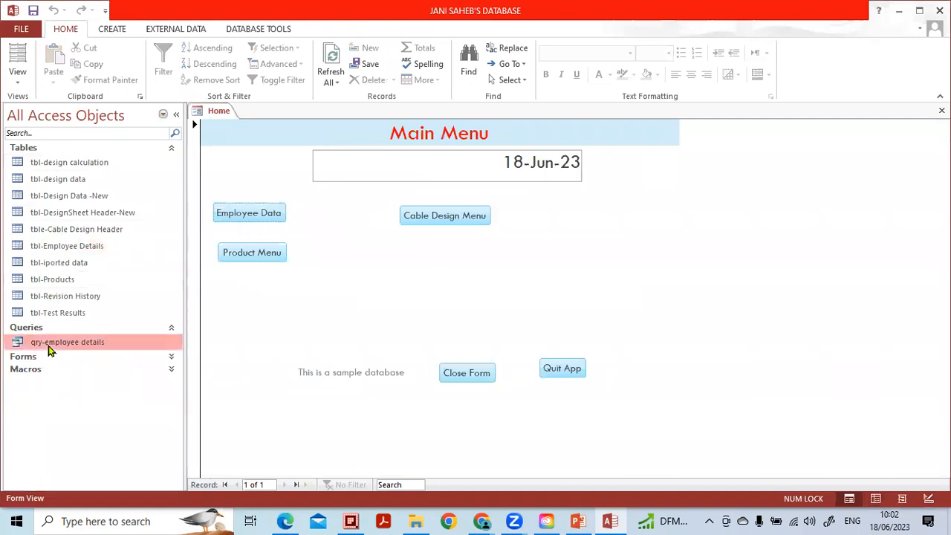
left_click(175, 114)
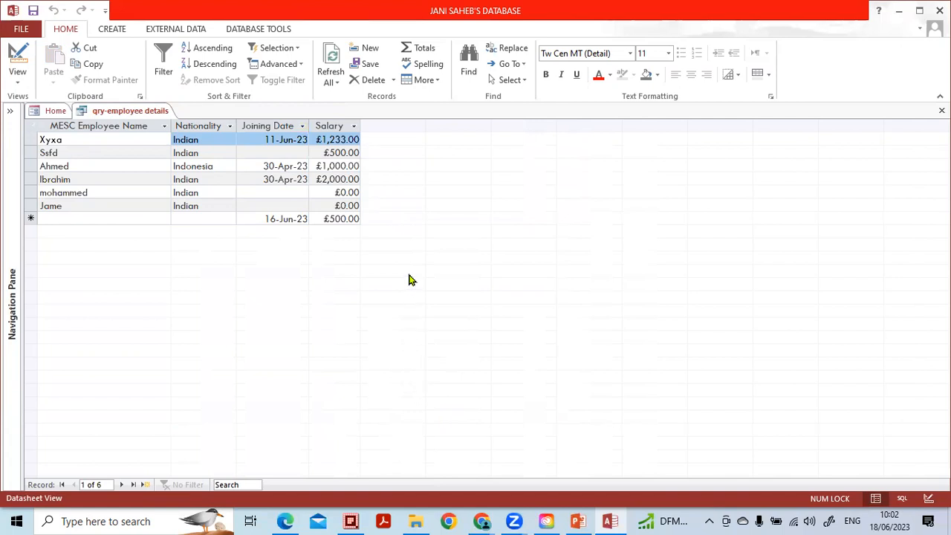
Clear the Nationality criterion of qry-employee details in Design view.
left_click(929, 498)
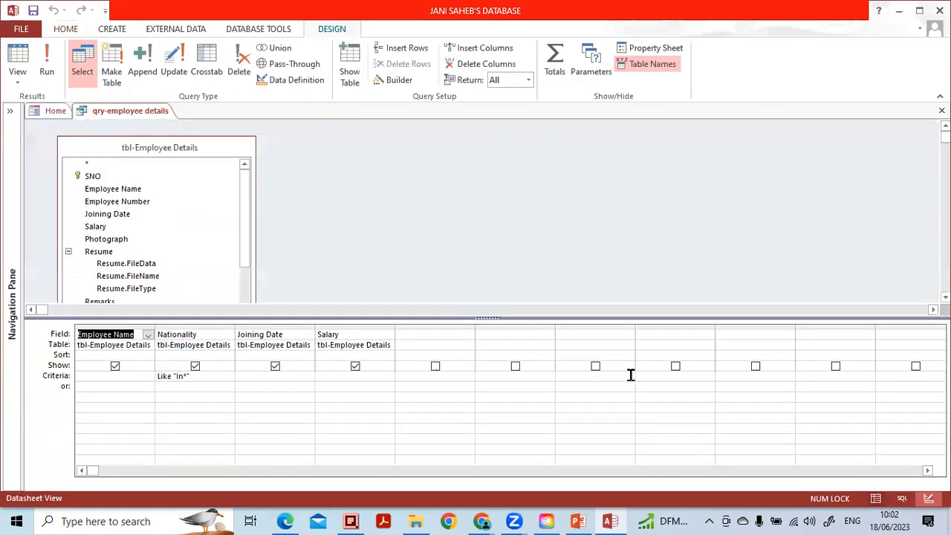
left_click(325, 376)
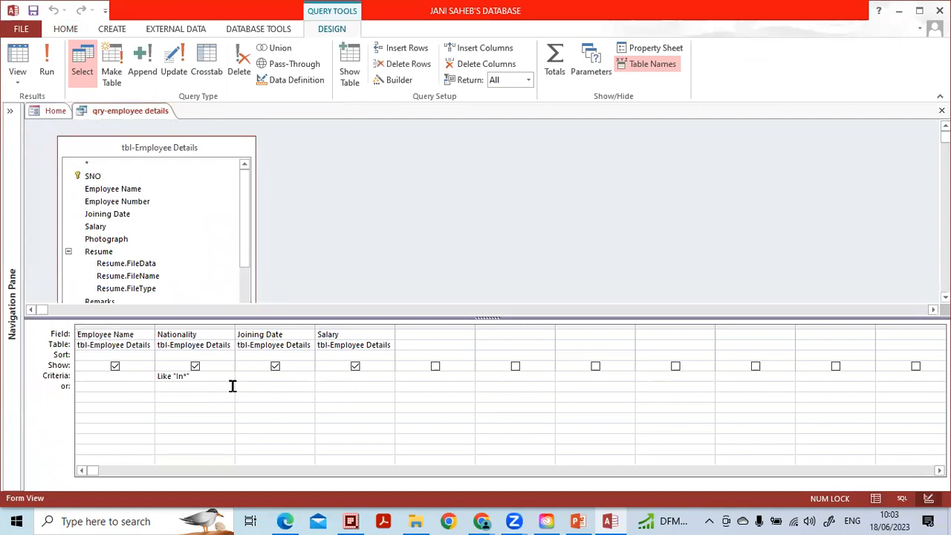
left_click(144, 379)
key("Delete")
Set the Employee Name and Salary fields of the query to sort ascending.
left_click(148, 357)
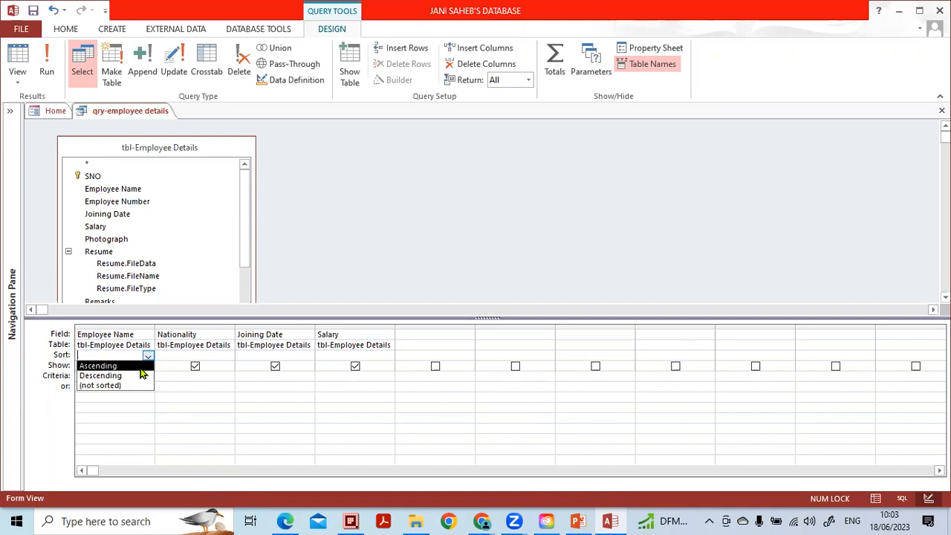
left_click(140, 367)
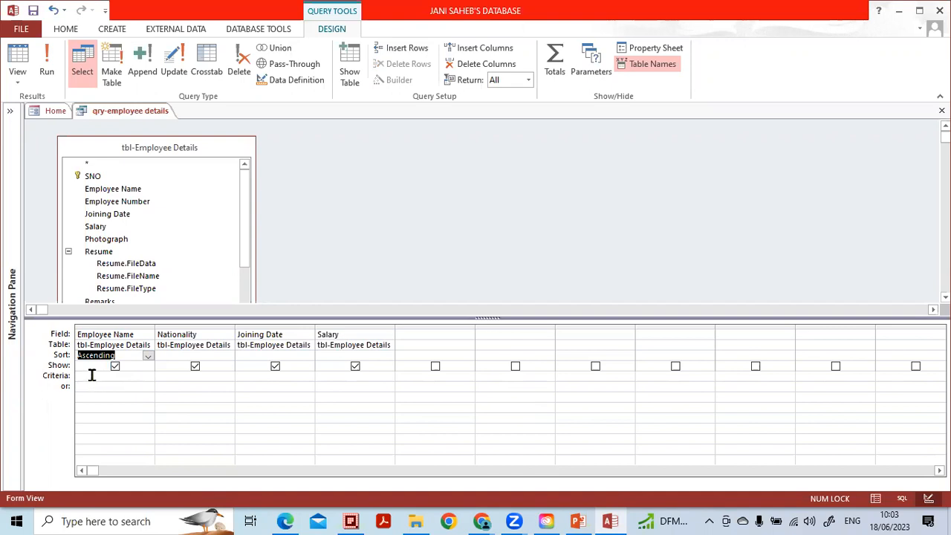
left_click(343, 355)
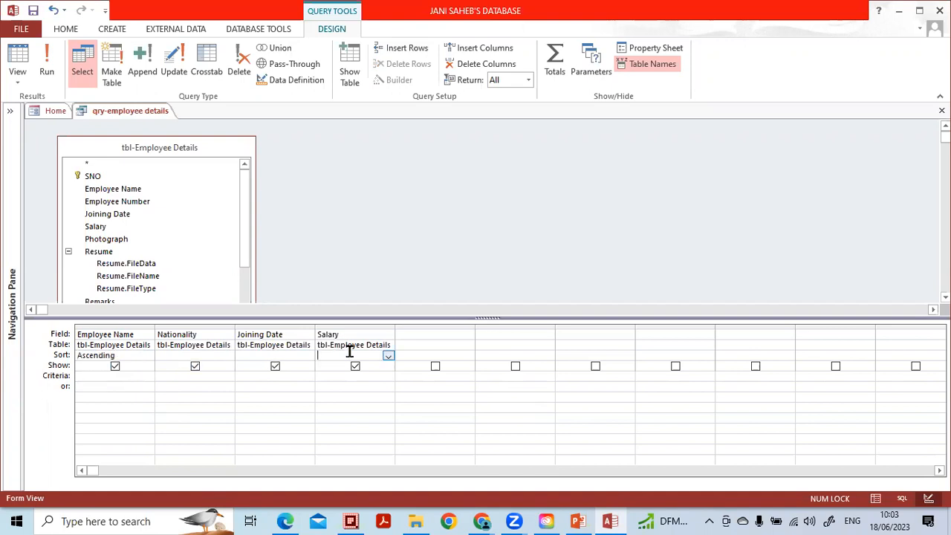
left_click(388, 356)
left_click(376, 365)
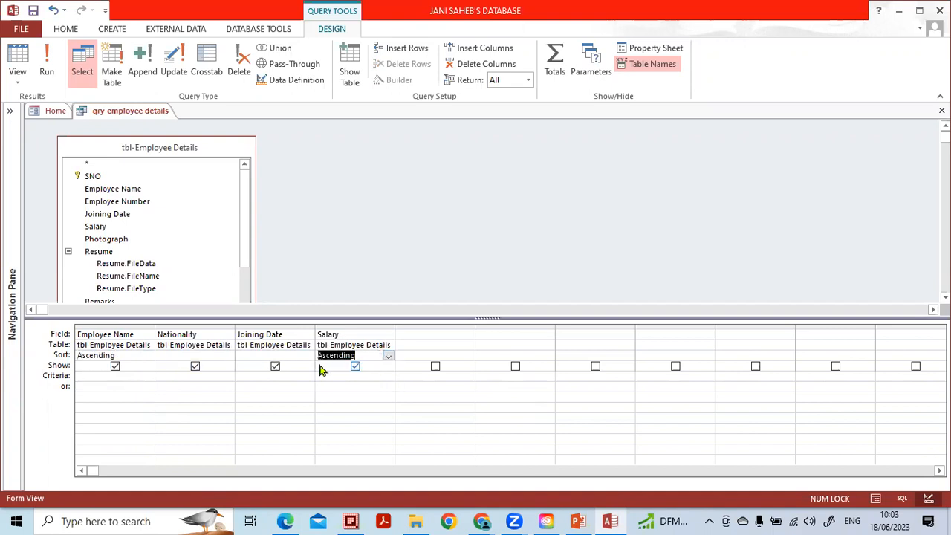
Set the Salary criterion to >400 and run the query.
left_click(98, 378)
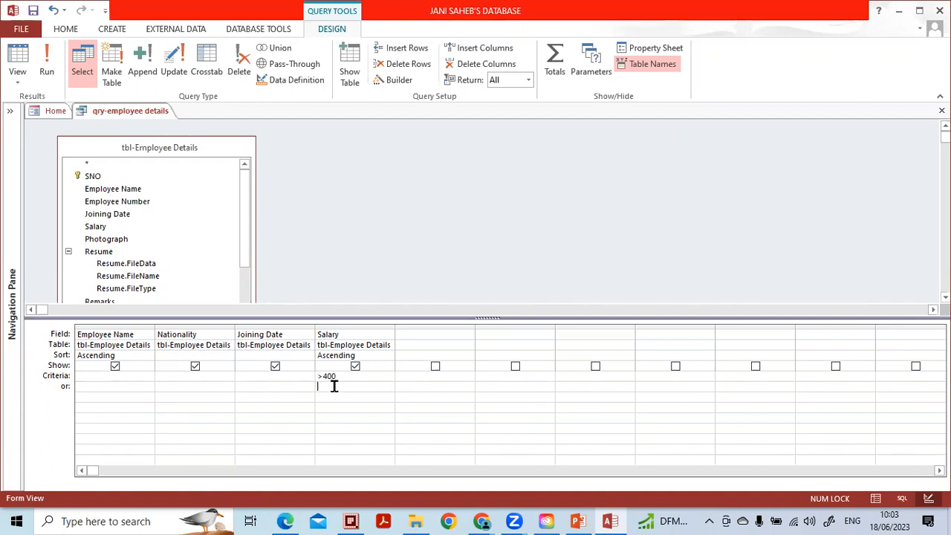
left_click_drag(323, 379, 342, 415)
left_click(323, 378)
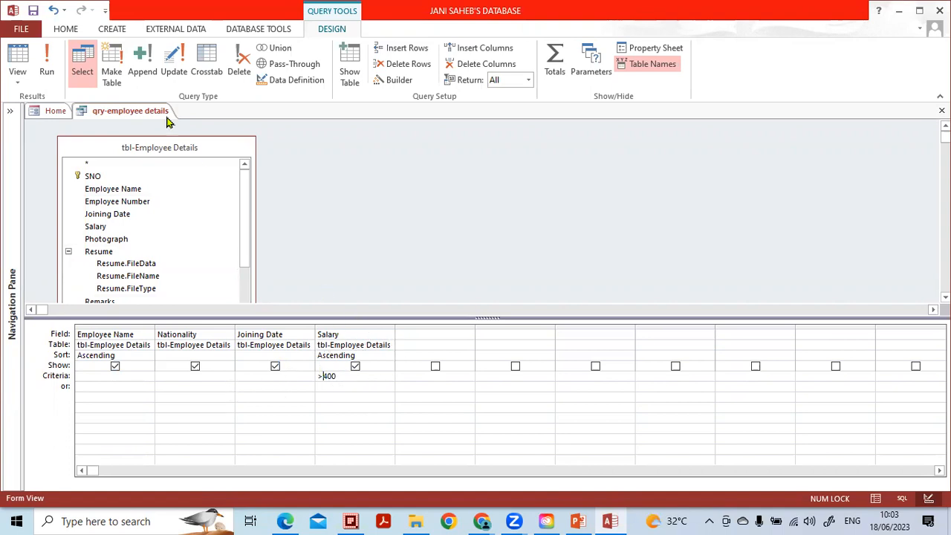
left_click(46, 66)
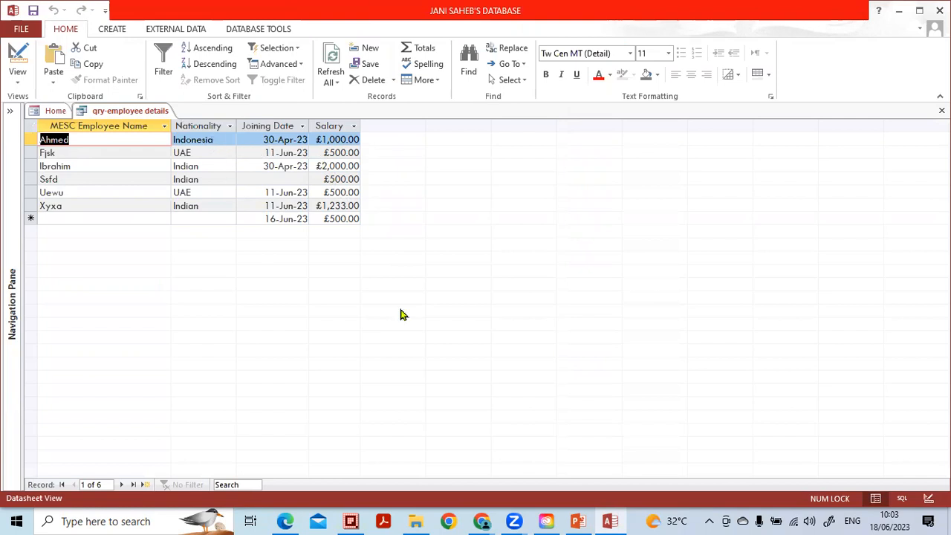
Add the Nationality criterion "INDIAN" alongside the Salary criterion in Design view, and run the query.
left_click(18, 82)
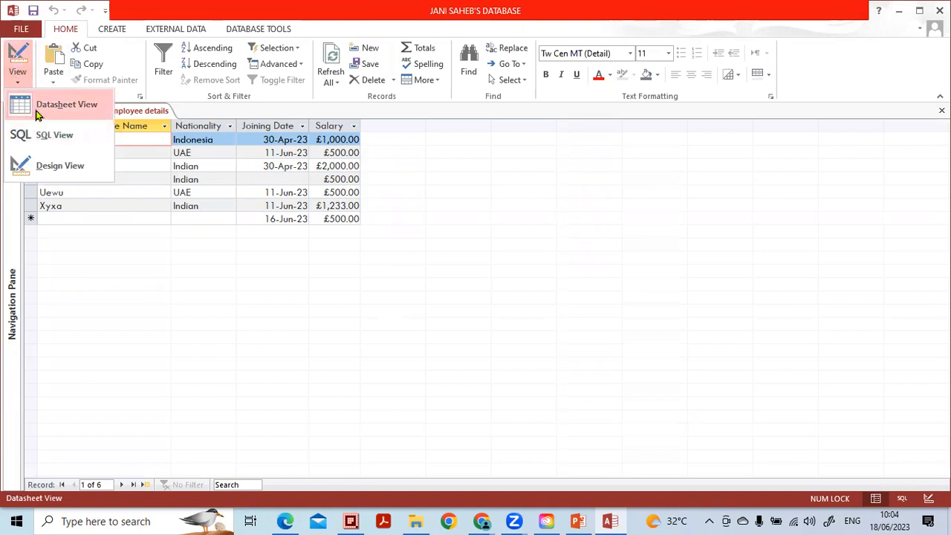
left_click(45, 103)
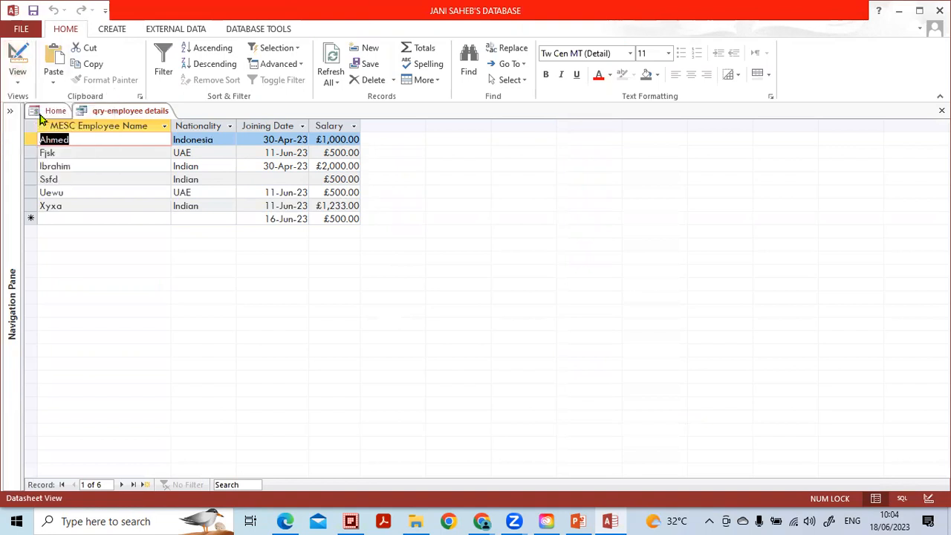
left_click(18, 80)
left_click(46, 165)
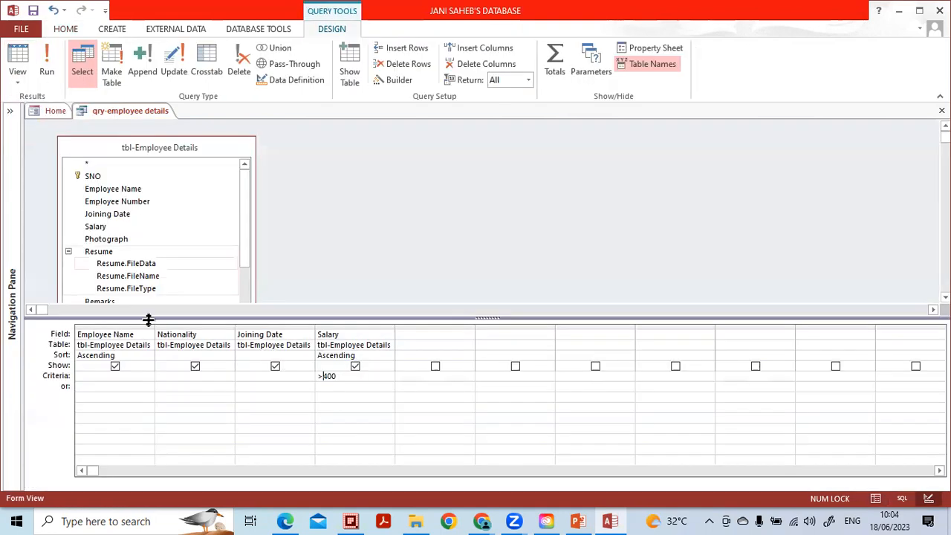
left_click(177, 376)
key("Caps_Lock")
type("IND")
key("BackSpace")
key("BackSpace")
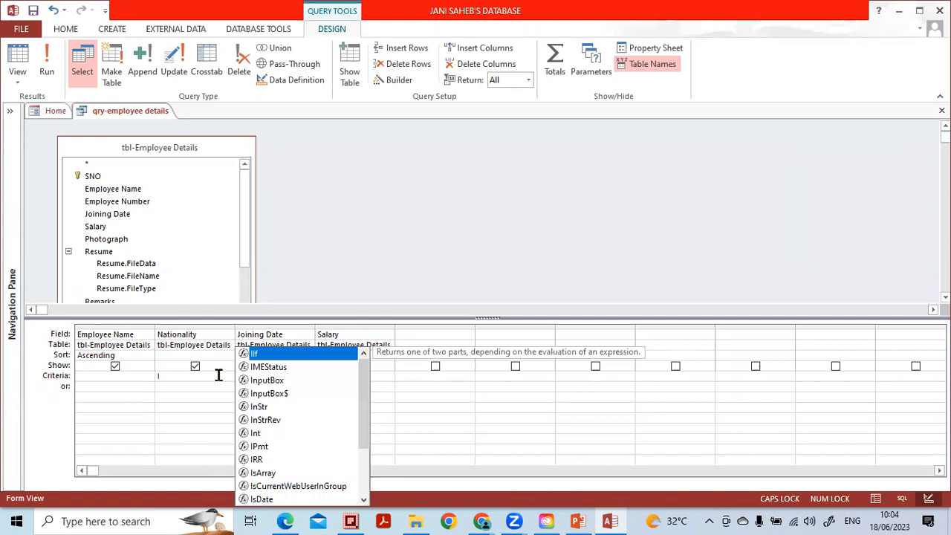
type("NDIAN")
key("Down")
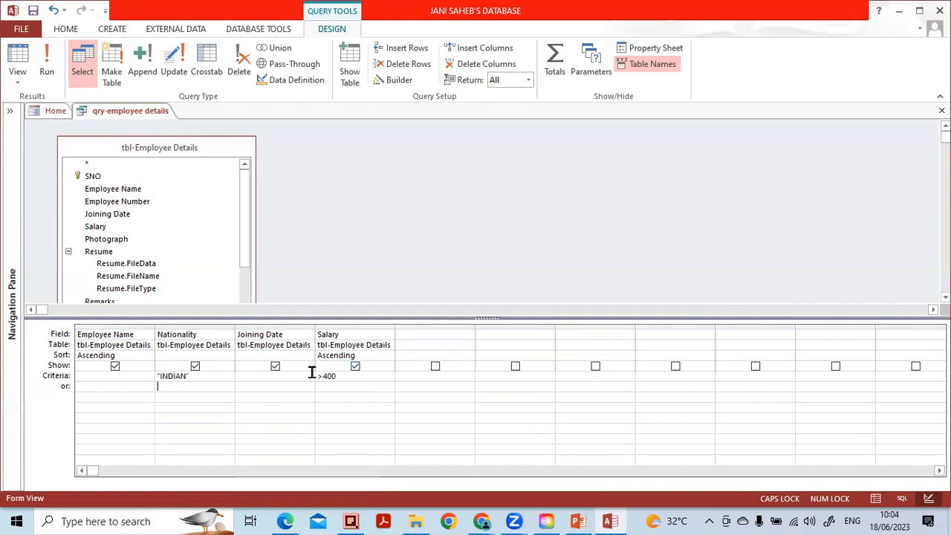
left_click(47, 64)
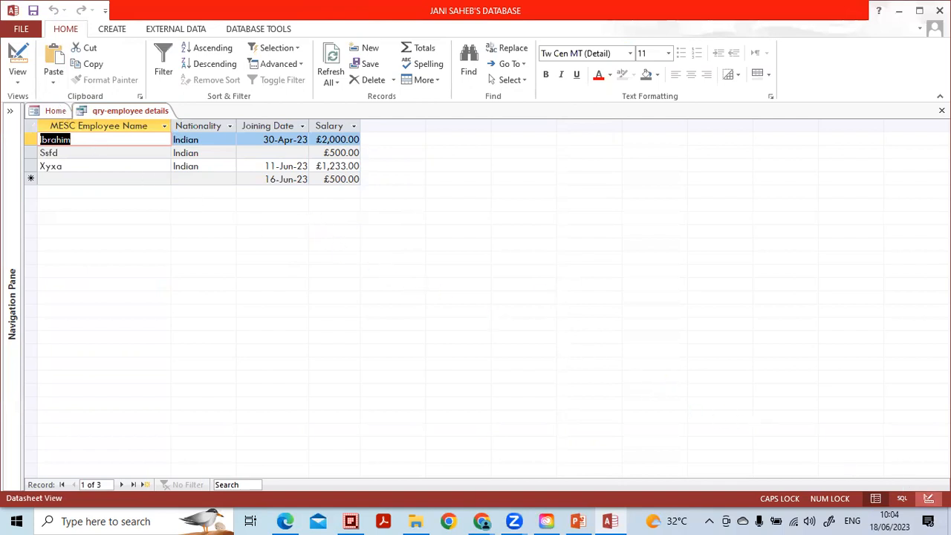
Close qry-employee details with its design changes saved, and open tbl-Employee Details with the Navigation Pane hidden.
left_click(929, 498)
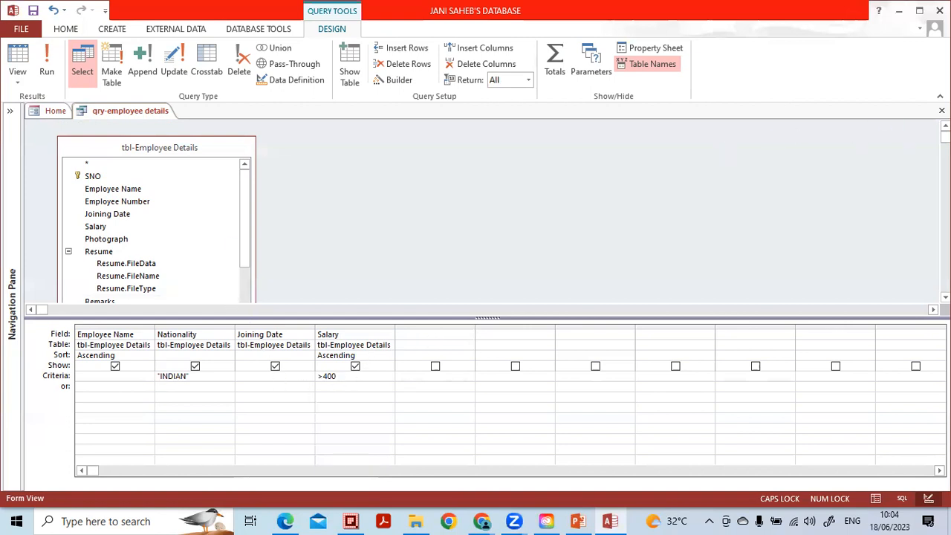
left_click(942, 111)
left_click(423, 299)
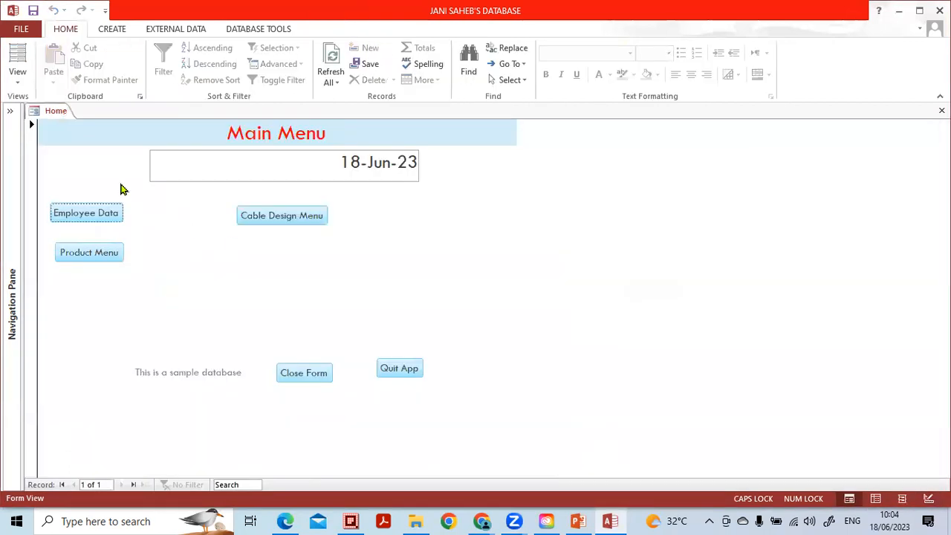
left_click(11, 108)
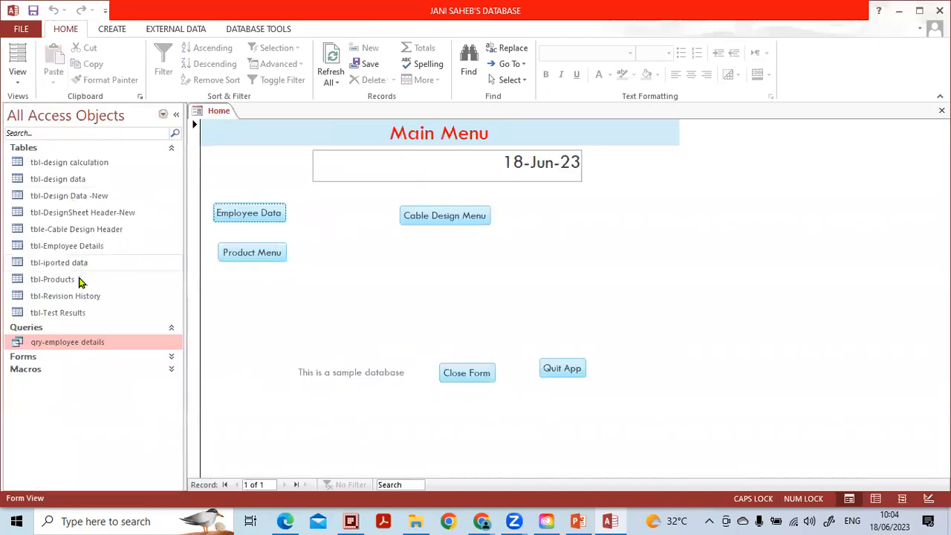
double_click(81, 245)
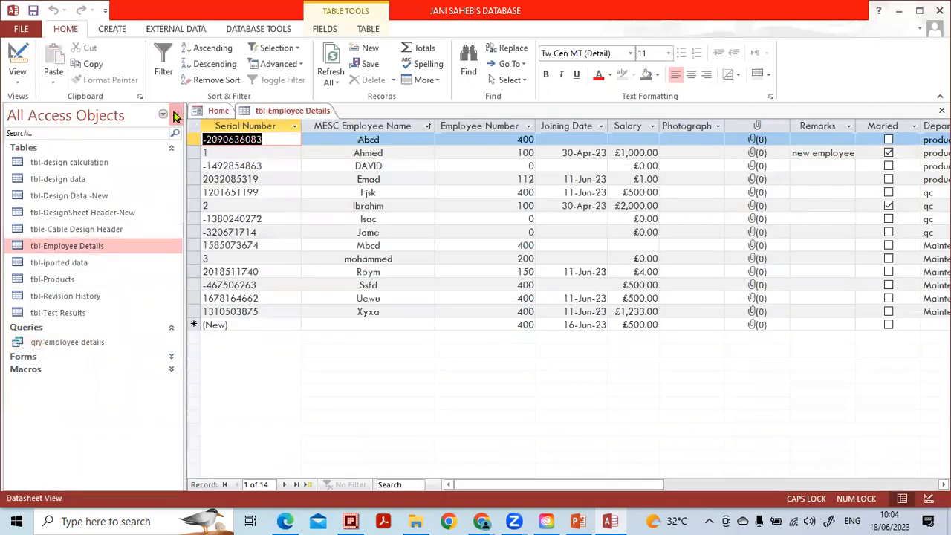
left_click(176, 113)
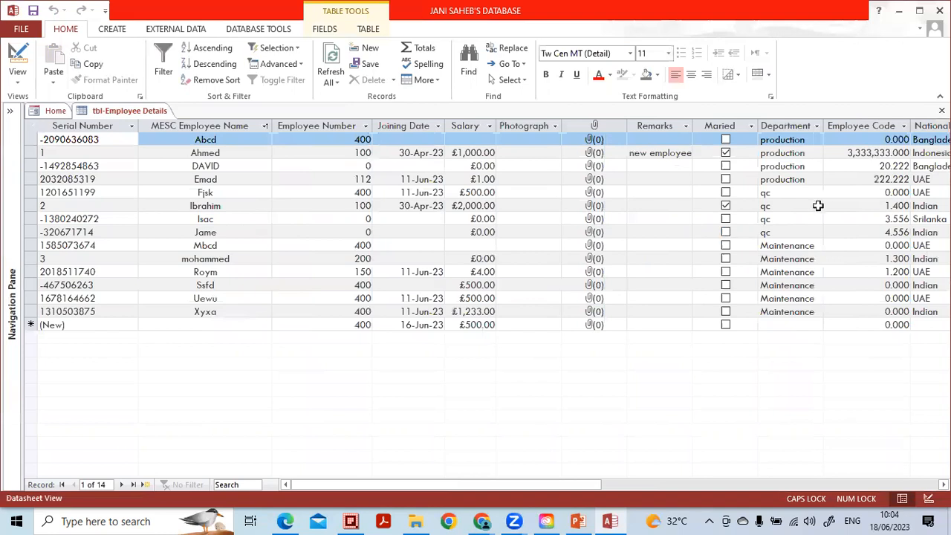
Sort tbl-Employee Details by Joining Date in ascending order.
left_click(427, 128)
left_click(207, 47)
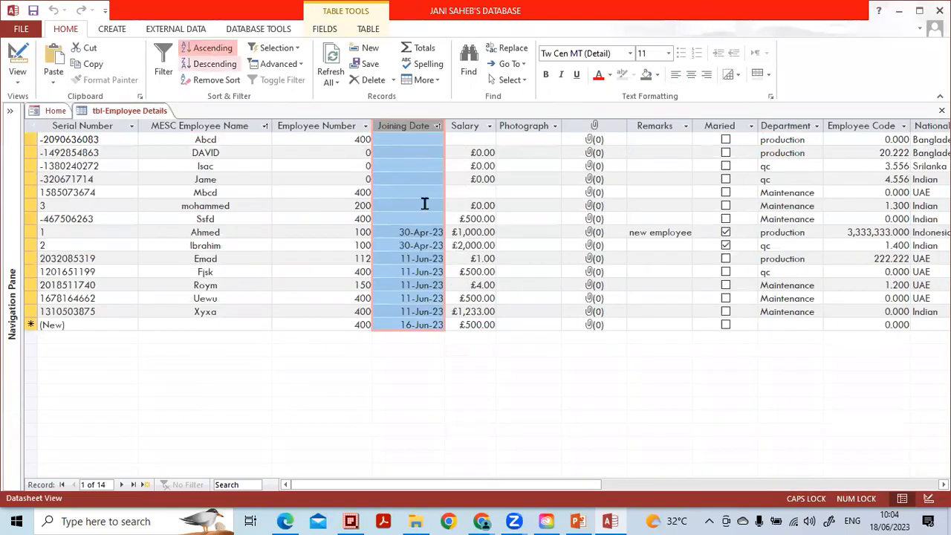
left_click(415, 202)
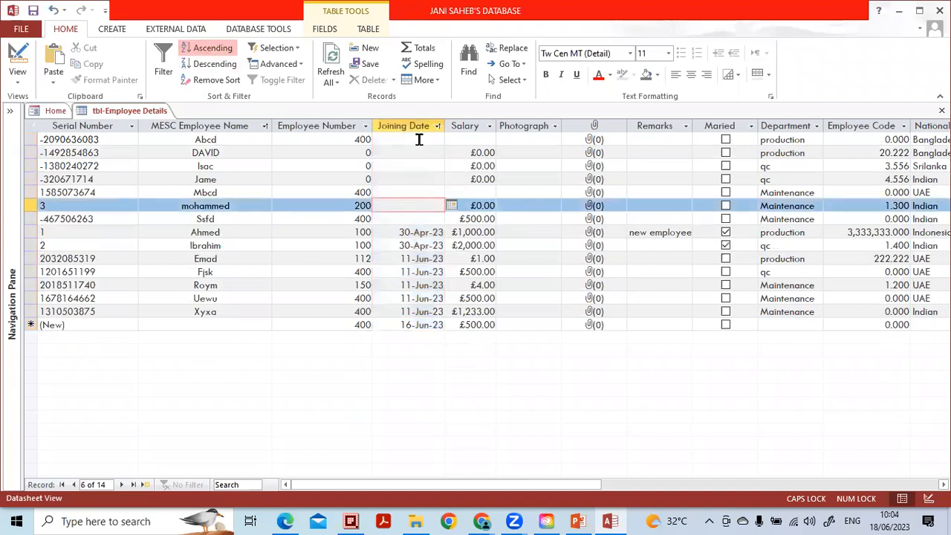
Enter Joining Dates 1-Jan-22, 1-May-22, 1-Apr-22, 1-Feb-22 and 1-Jul-22 for the first five records in order.
left_click(418, 140)
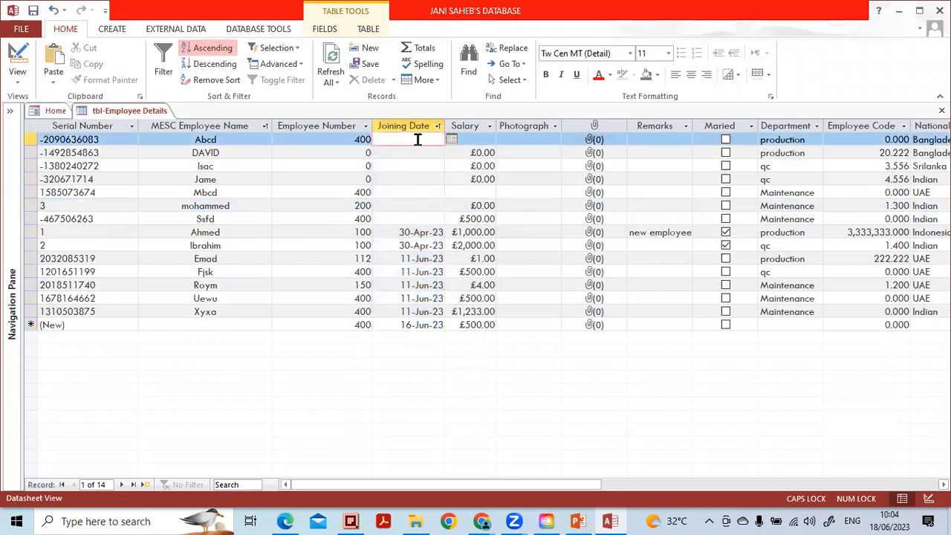
type("1-JAN-22")
key("Down")
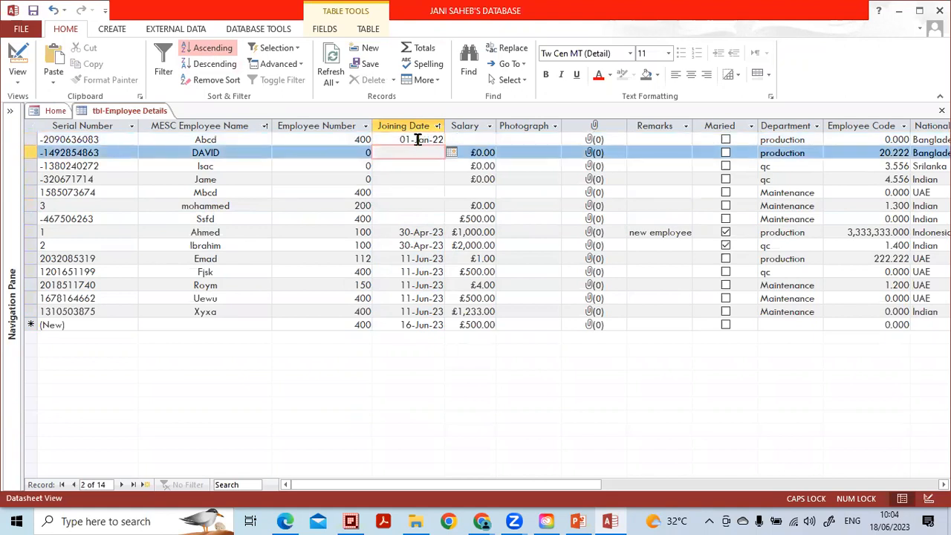
type("1-MAY-22")
key("Down")
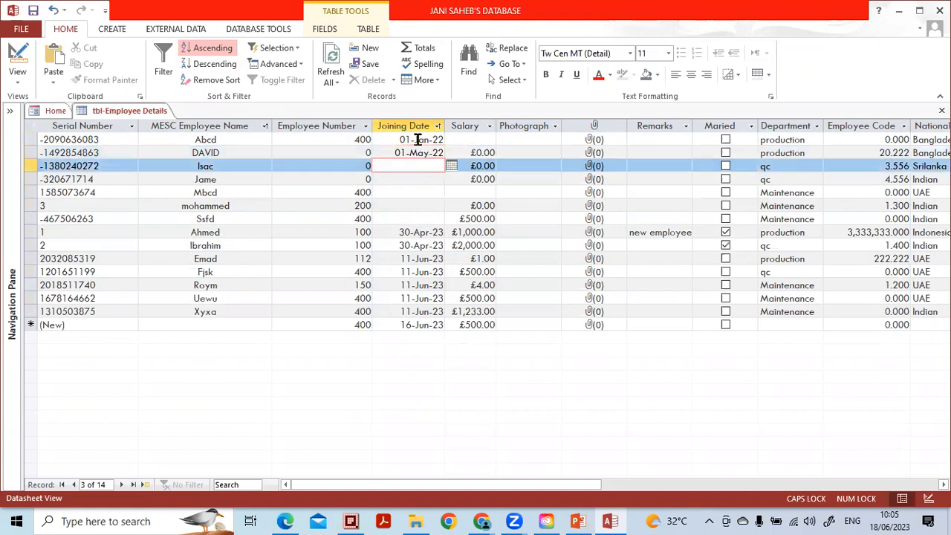
type("1-APR-22")
key("Down")
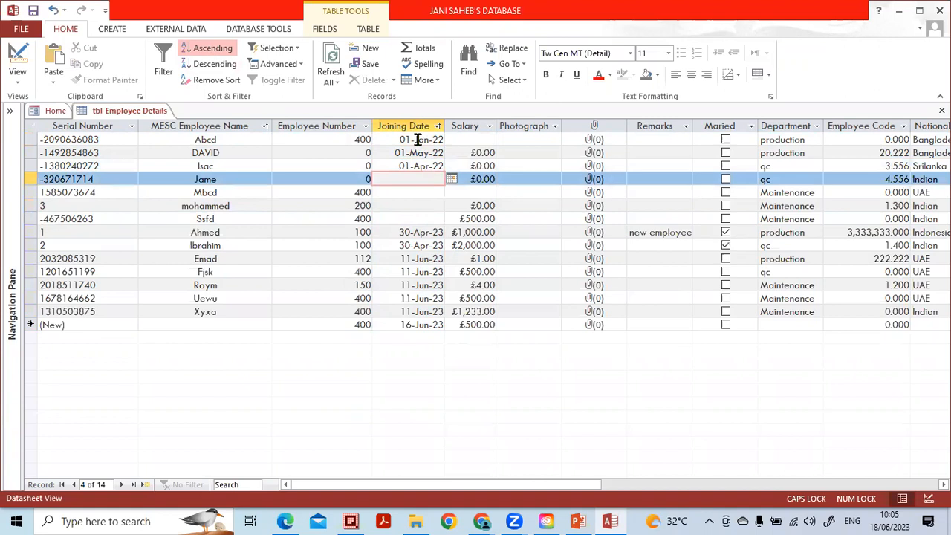
type("1-FEB-22")
key("Down")
type("1-JUL-22")
key("Down")
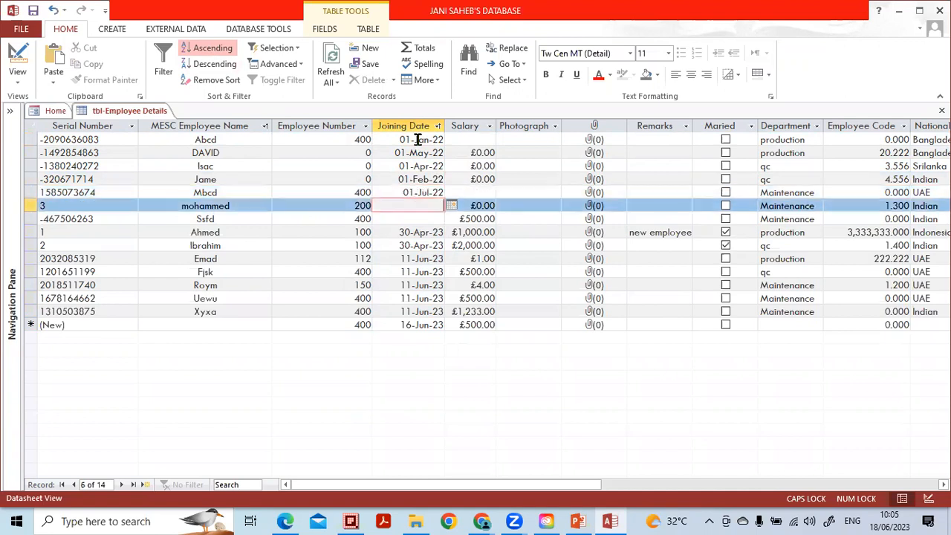
type("-22")
key("Return")
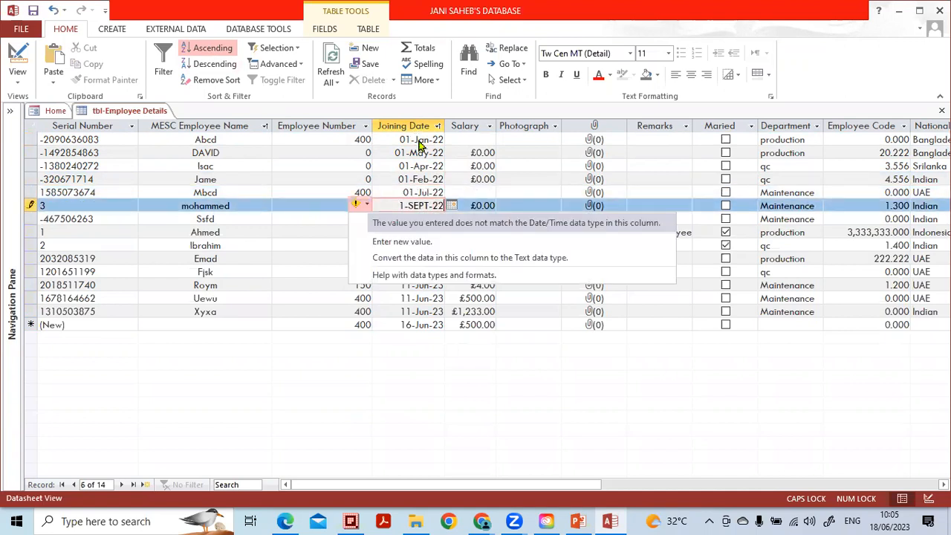
key("Escape")
key("Escape")
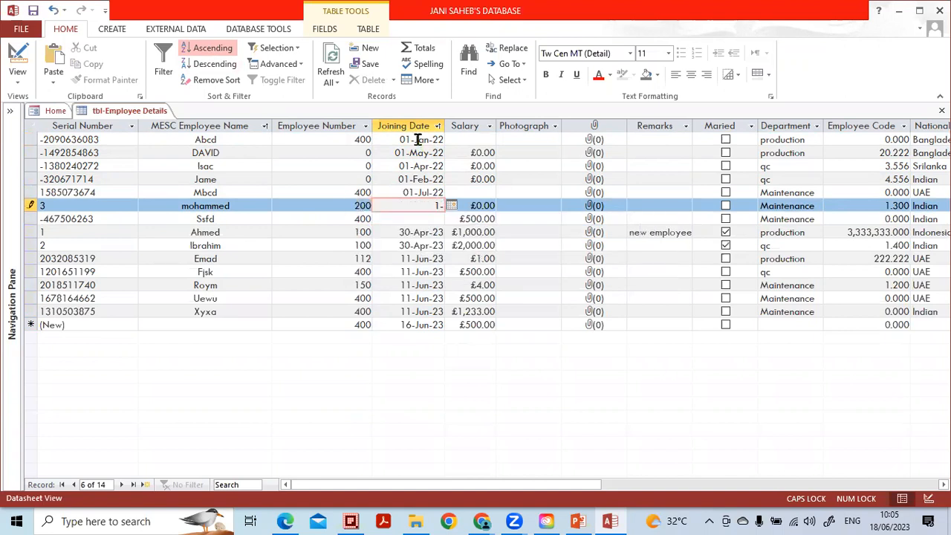
Set the Joining Date of the sixth record to 1-Sep-22.
type("1-SEP0")
key("BackSpace")
type("-22")
key("Down")
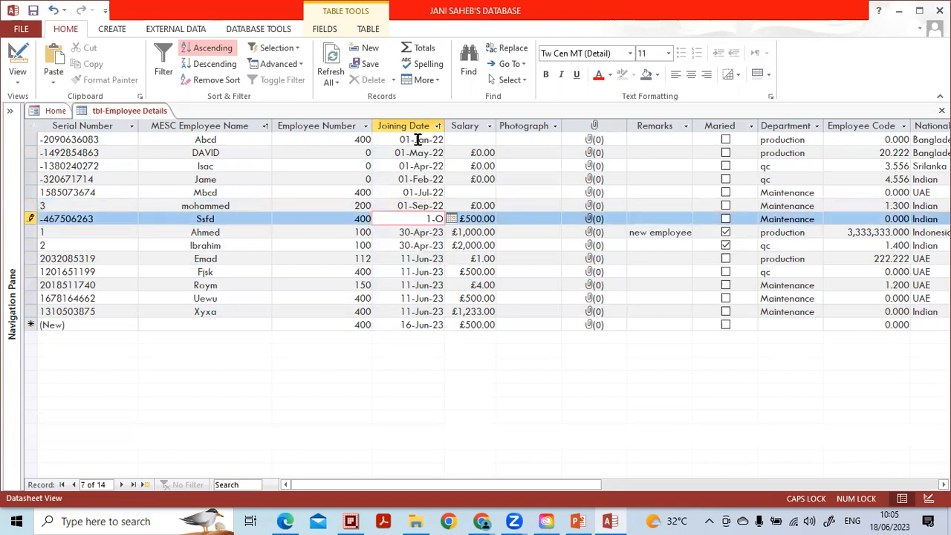
Set the seventh record's Joining Date to 1-Oct-22, and close tbl-Employee Details with its changes saved.
type("1-OCT-22")
key("Down")
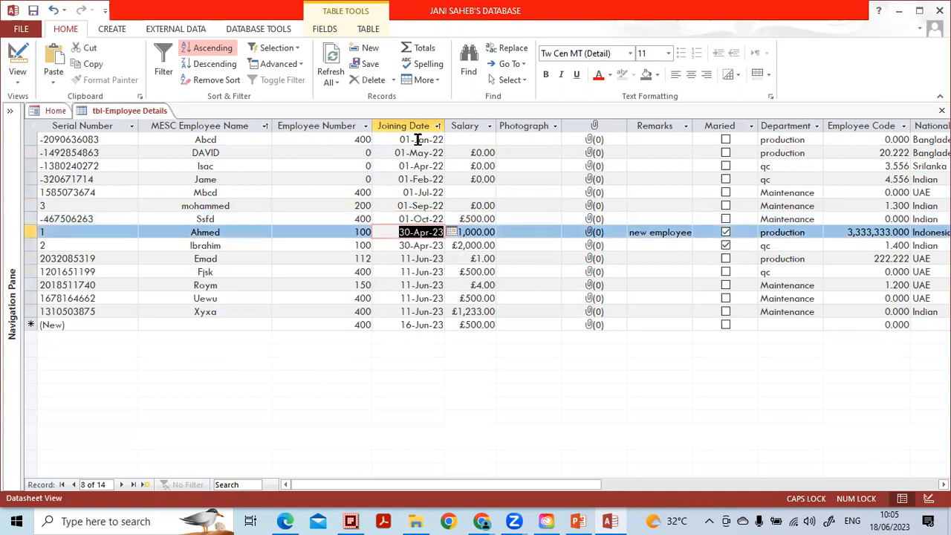
left_click(942, 111)
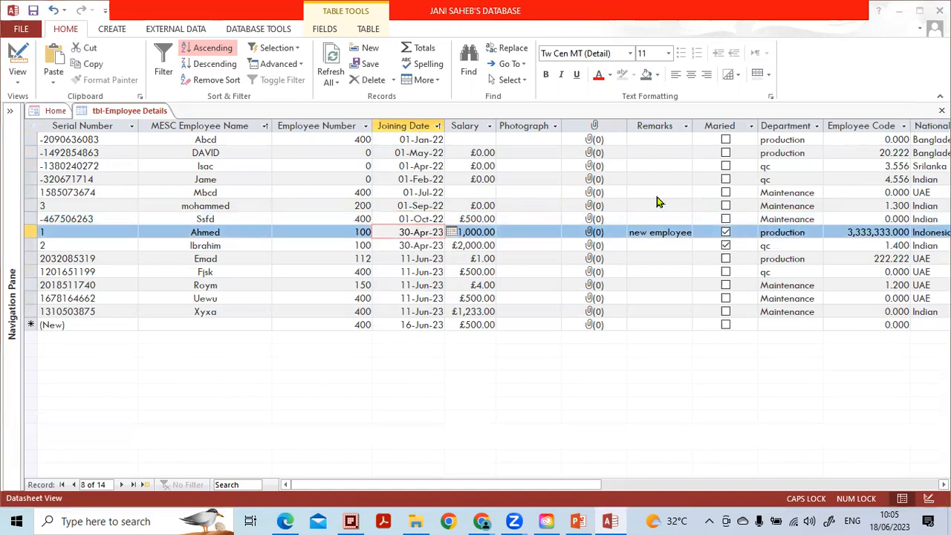
left_click(424, 300)
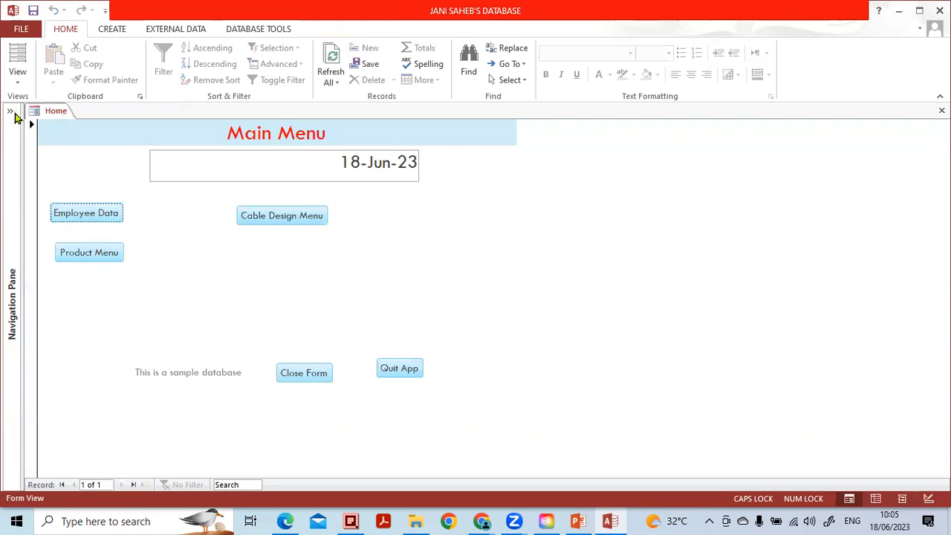
Open qry-employee details in Design View and hide the Navigation Pane.
left_click(13, 114)
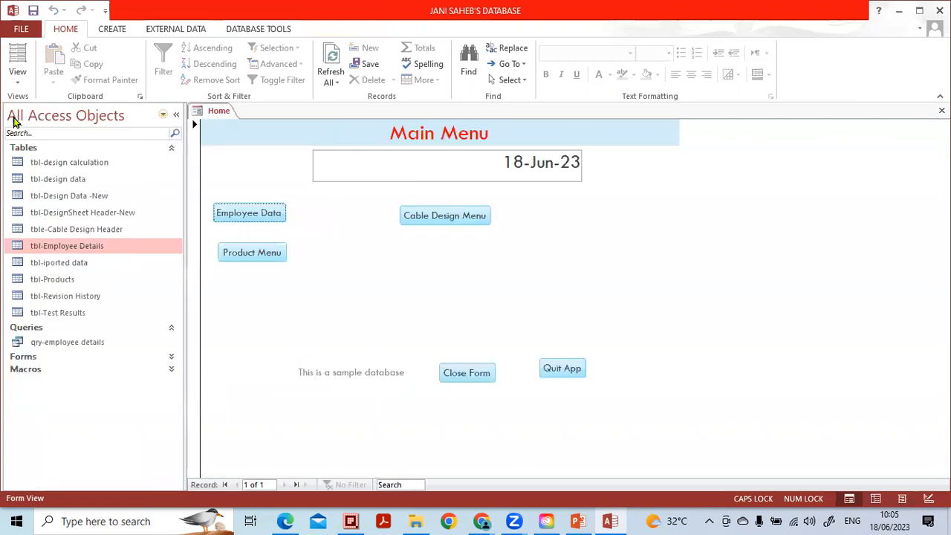
left_click(64, 343)
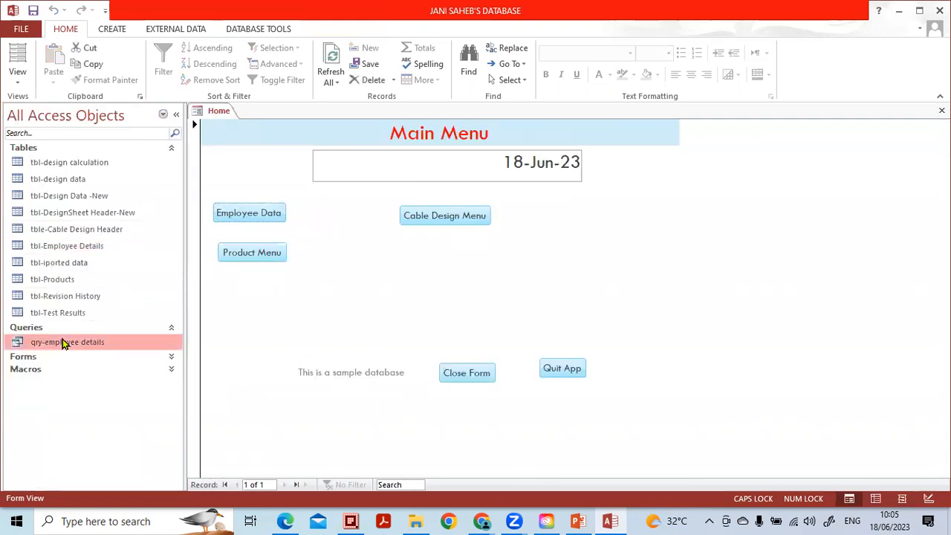
right_click(64, 343)
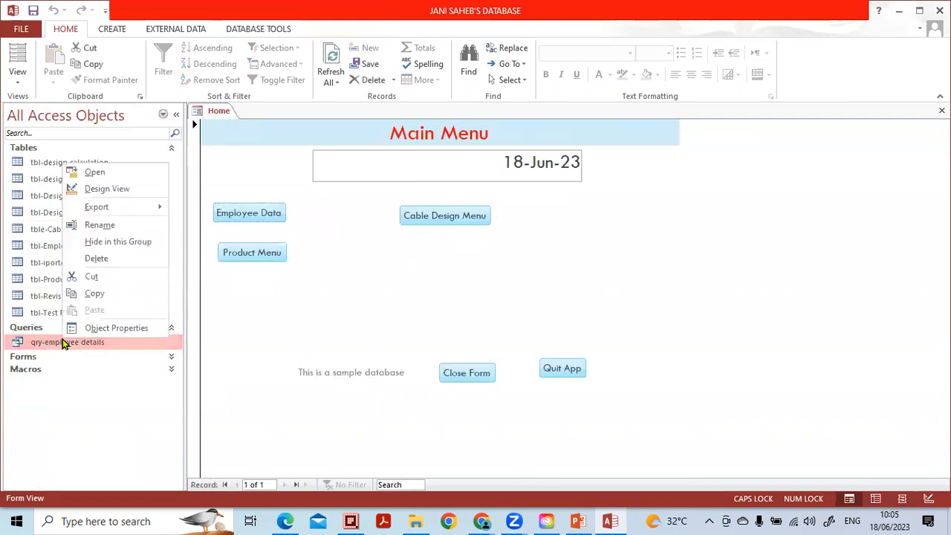
left_click(99, 188)
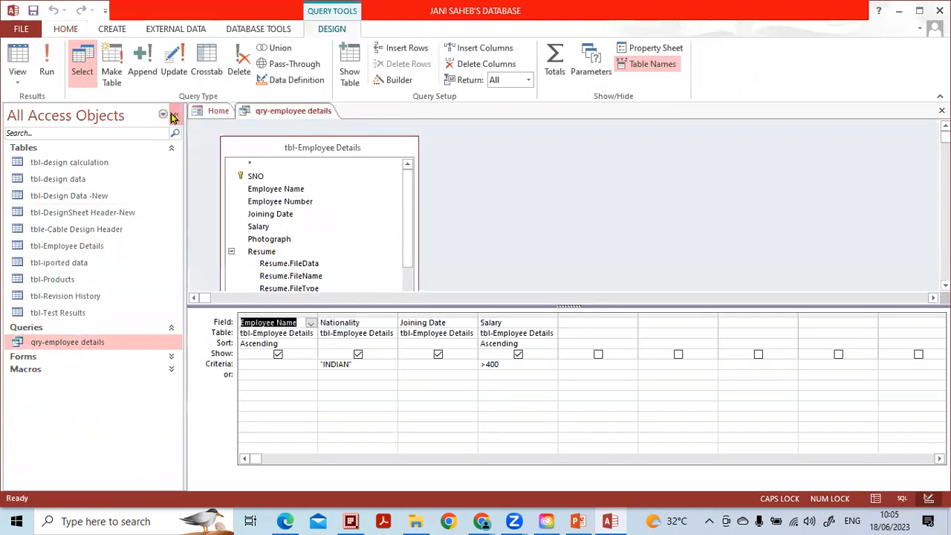
left_click(173, 117)
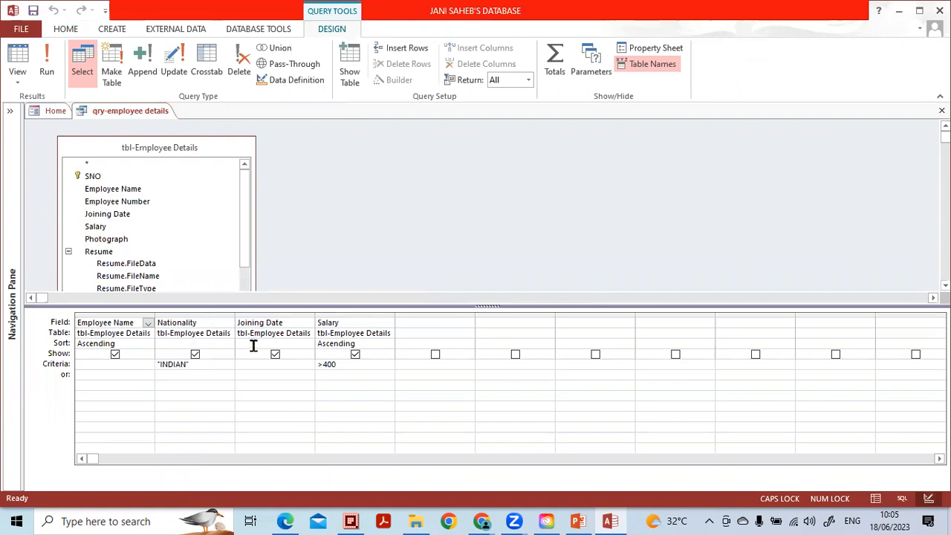
Add a Joining Date criterion for dates before 31 December 2022 (<#31/12/2022#) and run the query.
left_click(275, 355)
left_click(275, 356)
left_click(270, 365)
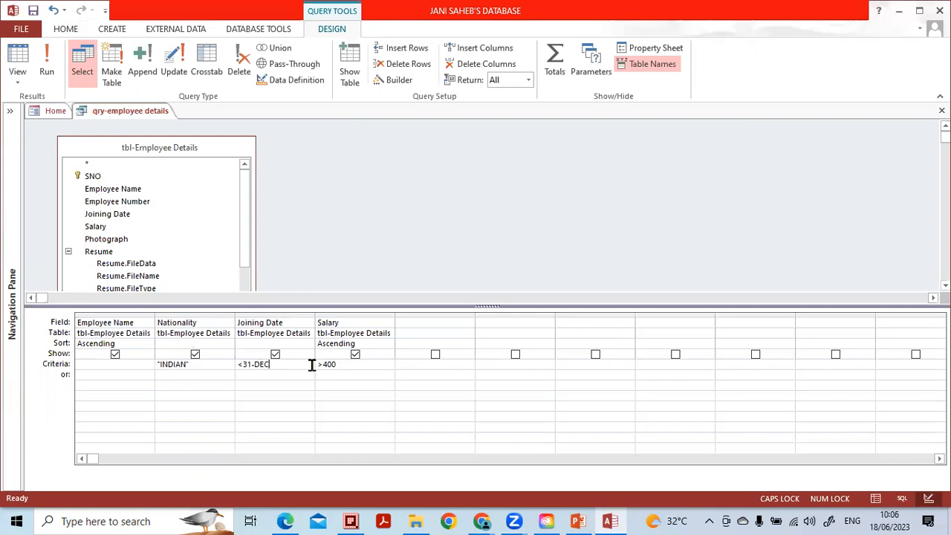
key("Down")
left_click(47, 67)
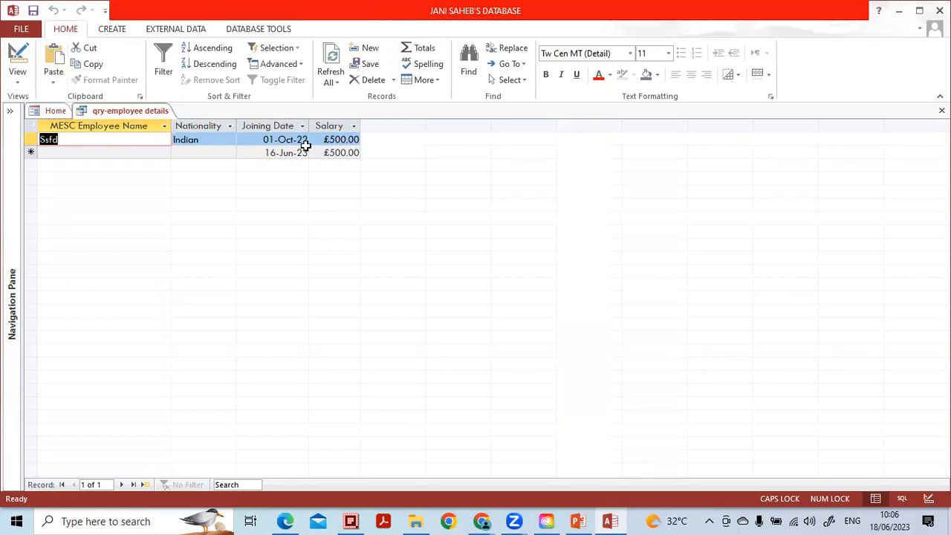
Change the Joining Date criterion to >#31/12/2022# in the query design and run the query.
left_click(929, 499)
left_click(242, 364)
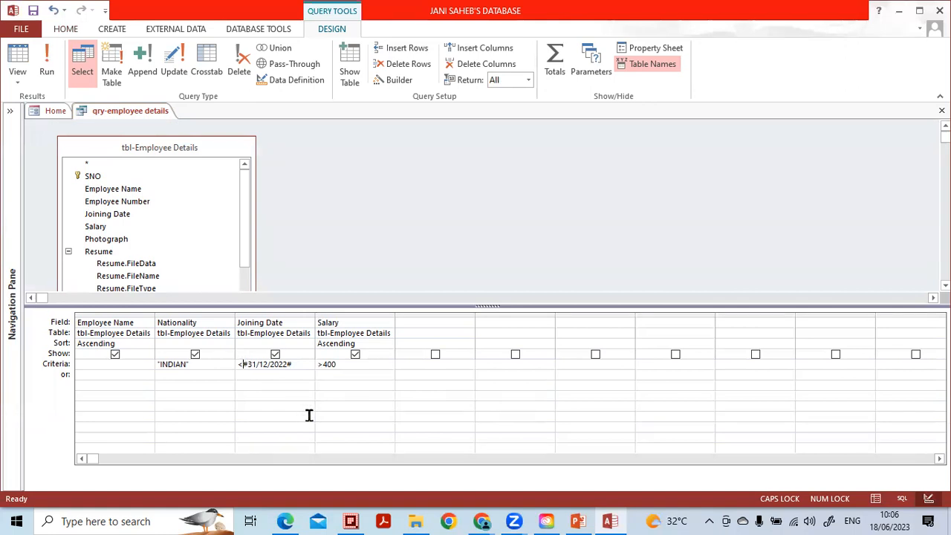
key("BackSpace")
type(">")
left_click(46, 63)
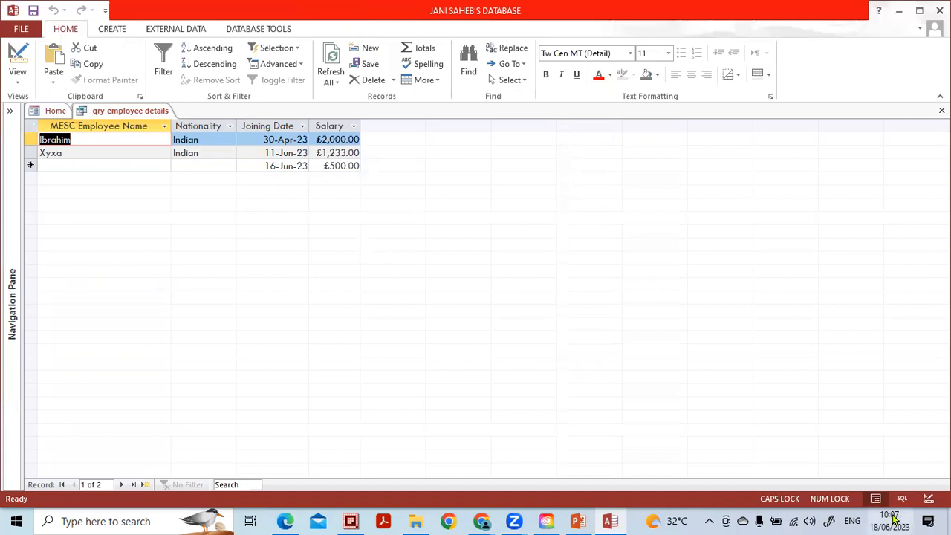
Remove the "INDIAN" criterion from the Nationality field and run the query.
left_click(926, 497)
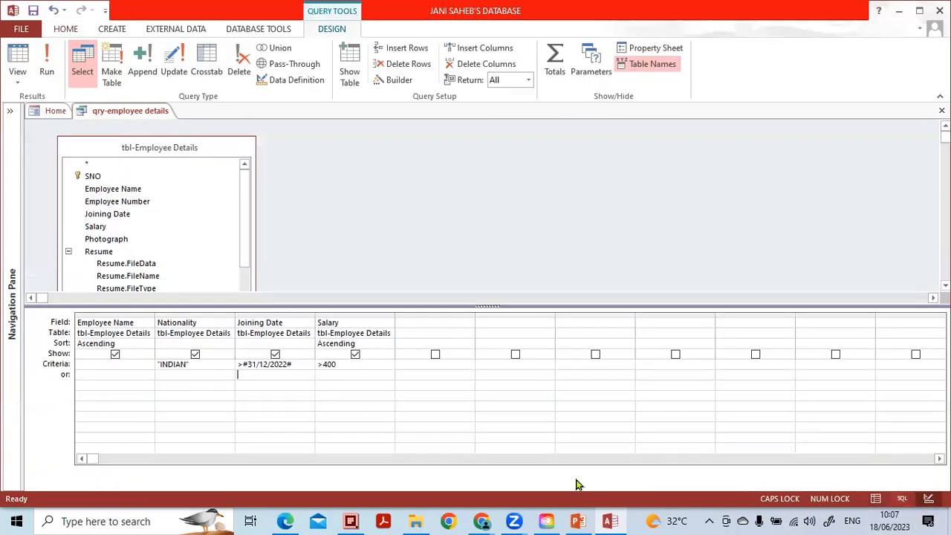
left_click(188, 381)
key("Up")
key("Delete")
left_click(49, 56)
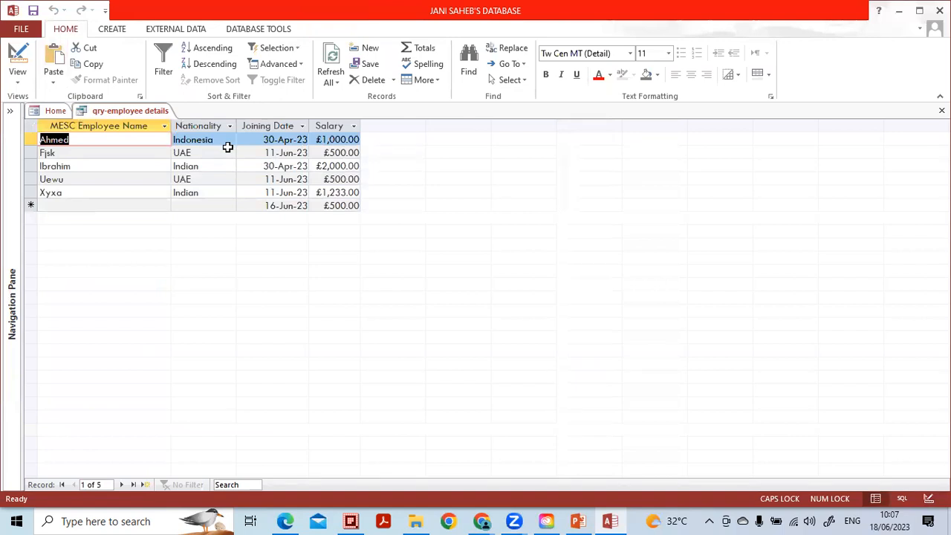
Remove the criterion from the Salary field and run the query.
left_click(928, 497)
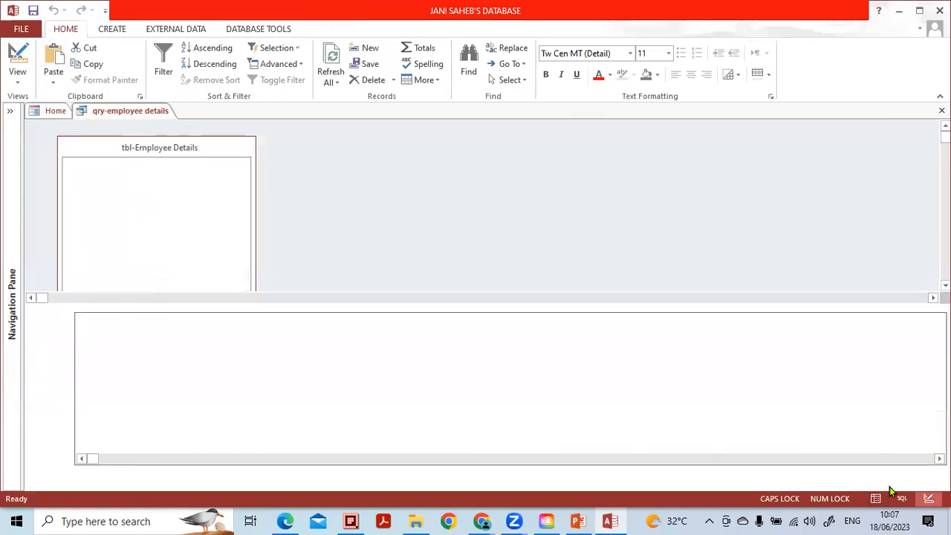
left_click_drag(355, 365, 311, 364)
key("Delete")
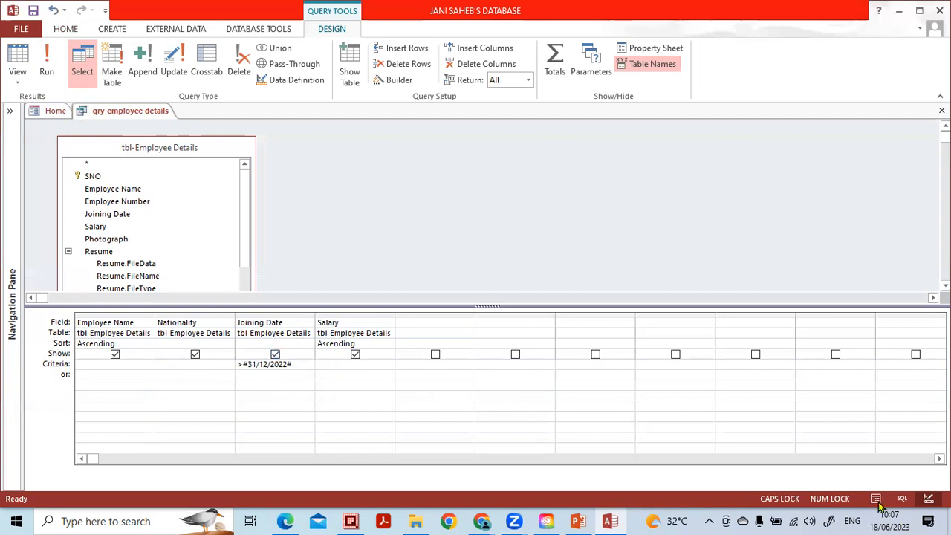
left_click(47, 66)
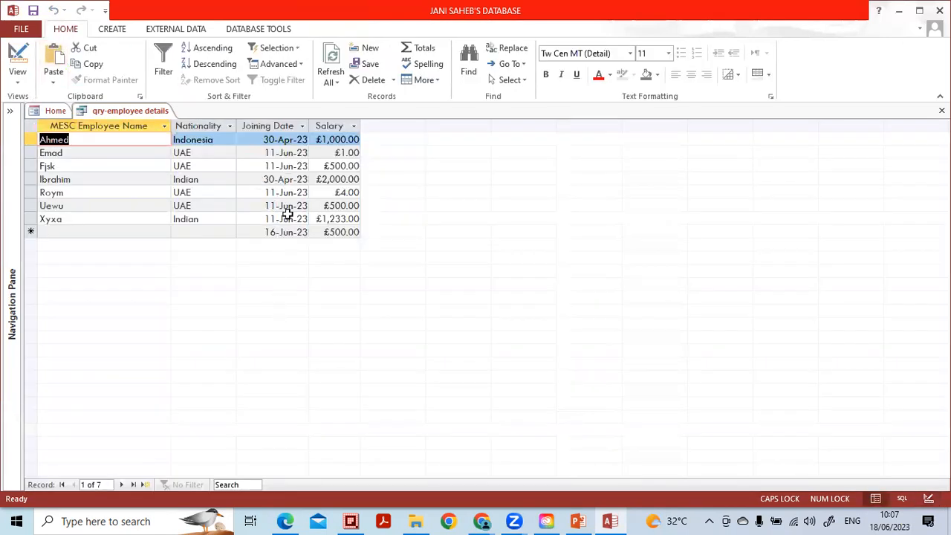
Clear the Joining Date criterion and close qry-employee details with its design changes saved.
left_click(928, 498)
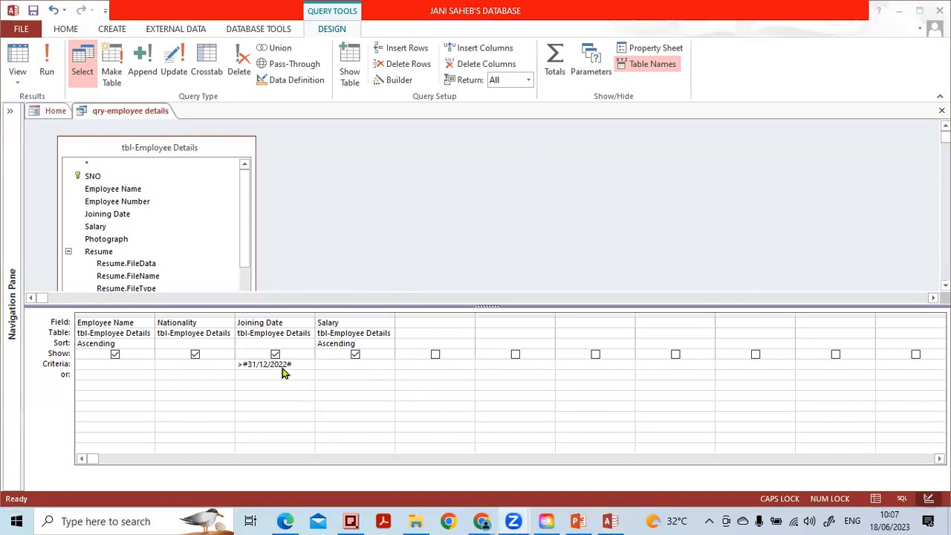
left_click(238, 364)
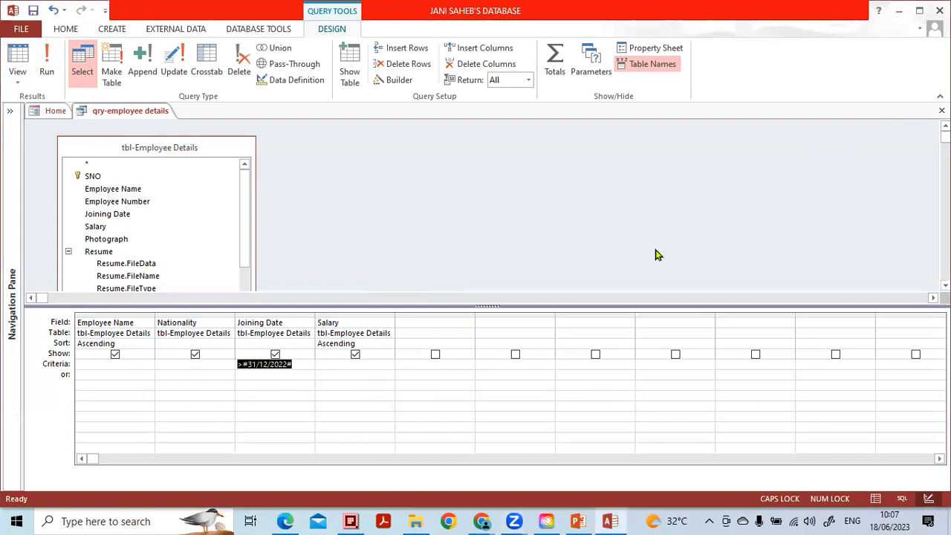
key("Delete")
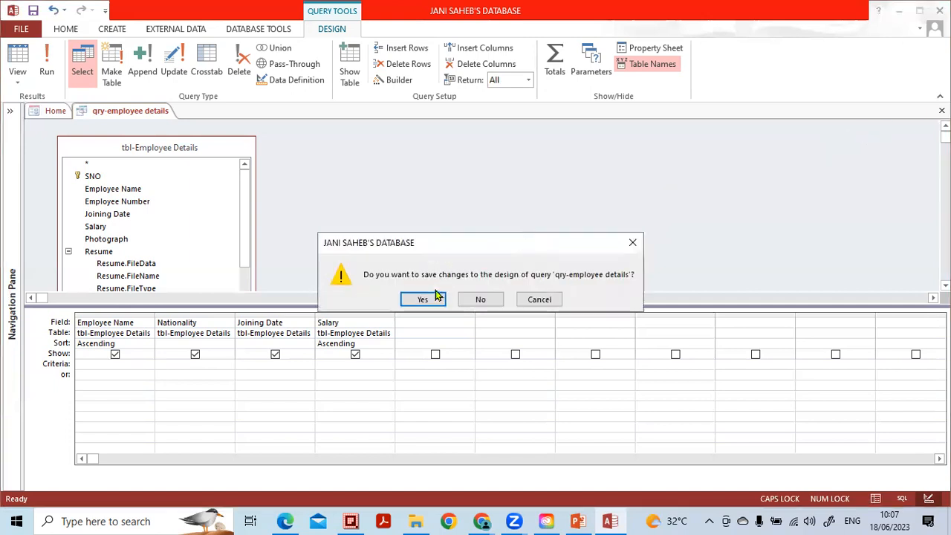
left_click(418, 299)
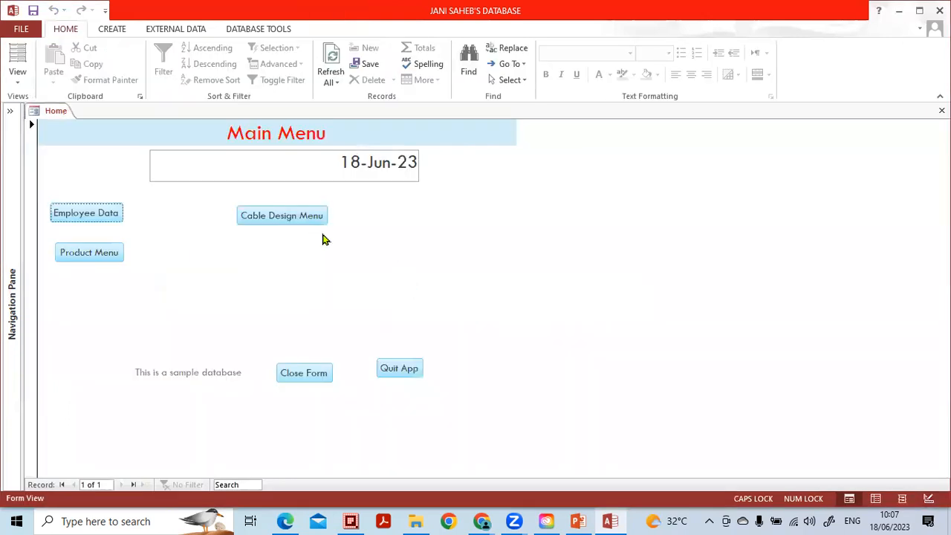
Show the Navigation Pane and collapse its Tables group, leaving the Queries group expanded.
left_click(9, 113)
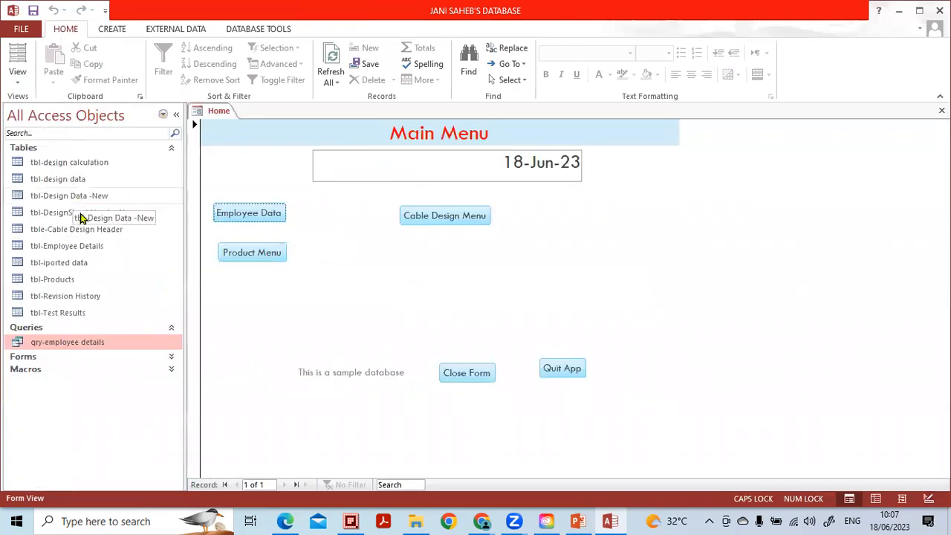
left_click(83, 252)
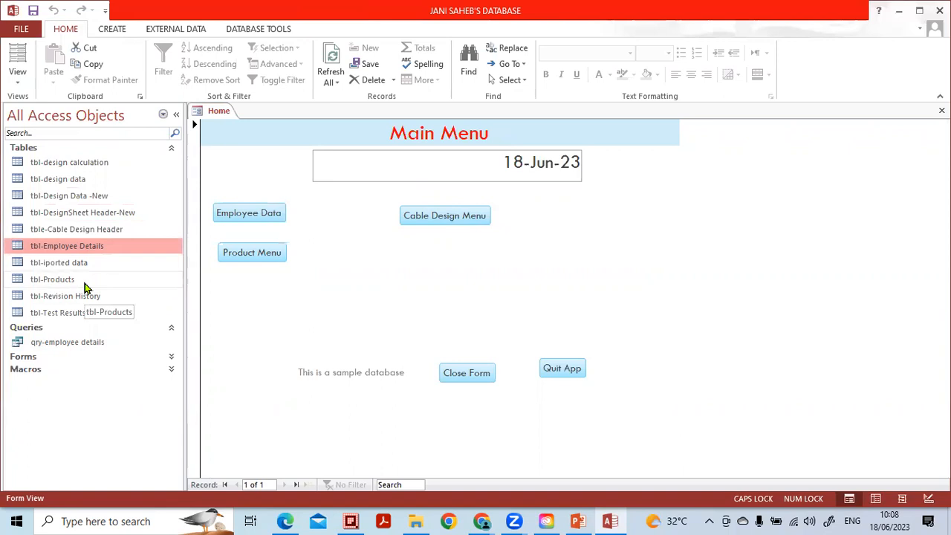
double_click(91, 341)
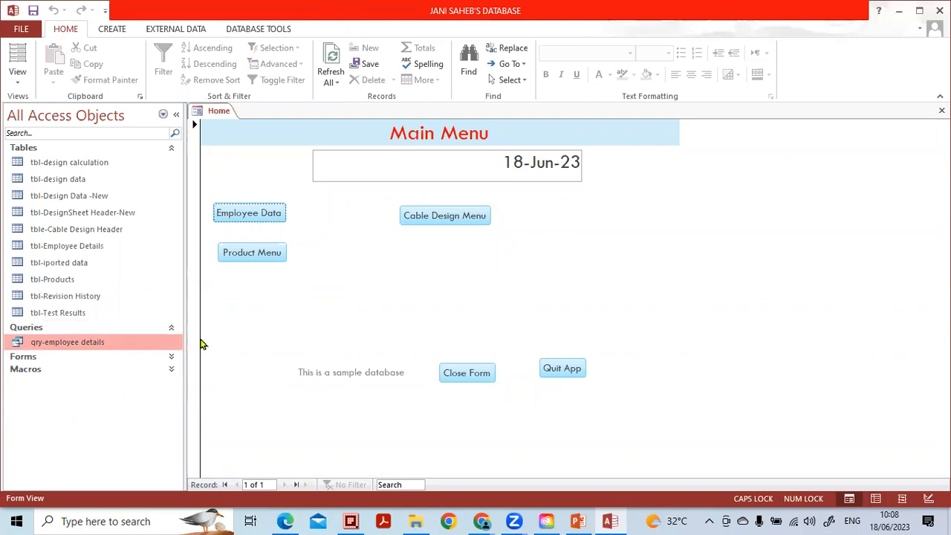
left_click(74, 328)
left_click(64, 328)
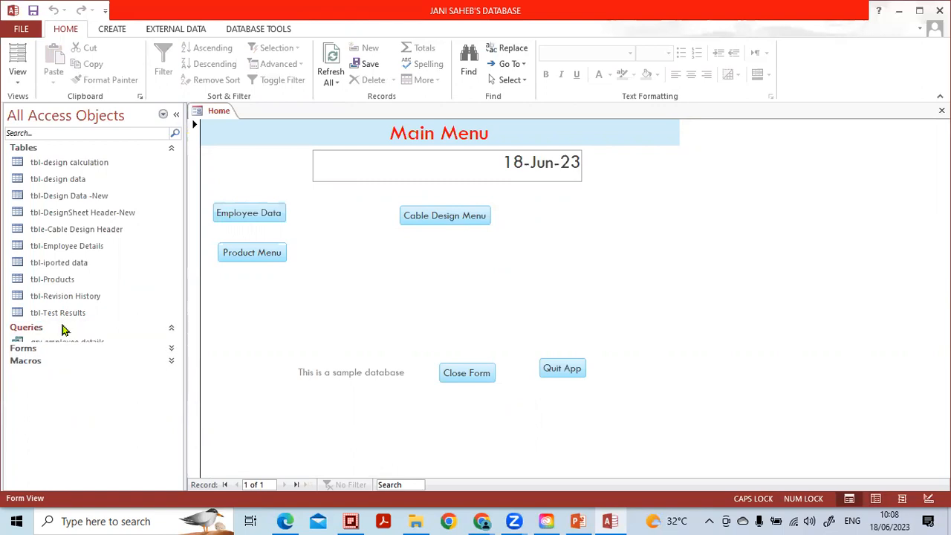
left_click(177, 150)
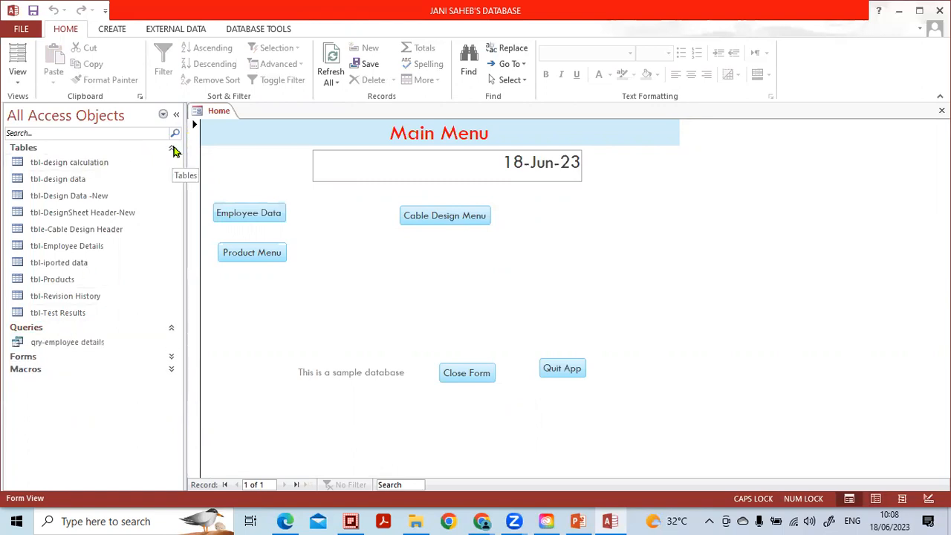
Copy the qry-employee details query and paste it to bring up naming of the duplicate.
left_click(84, 176)
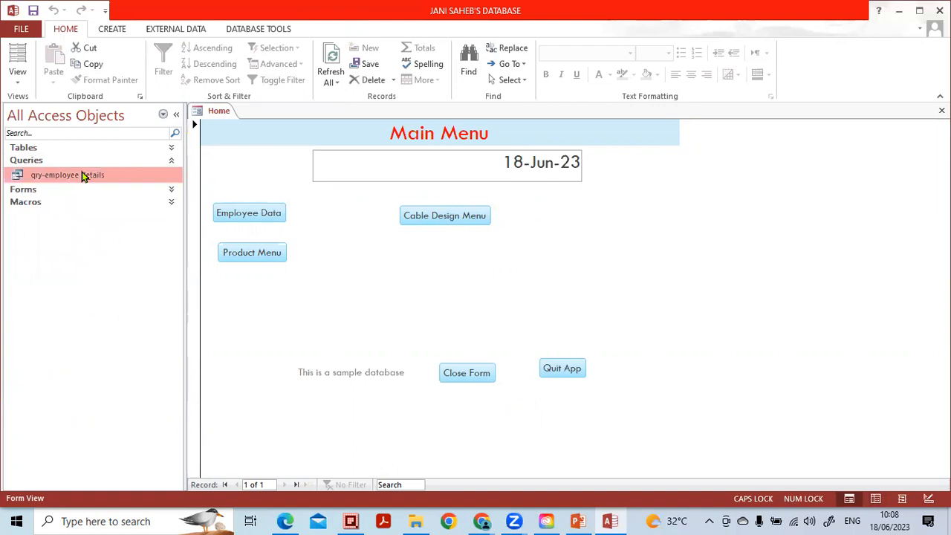
key("ctrl+c")
left_click(85, 235)
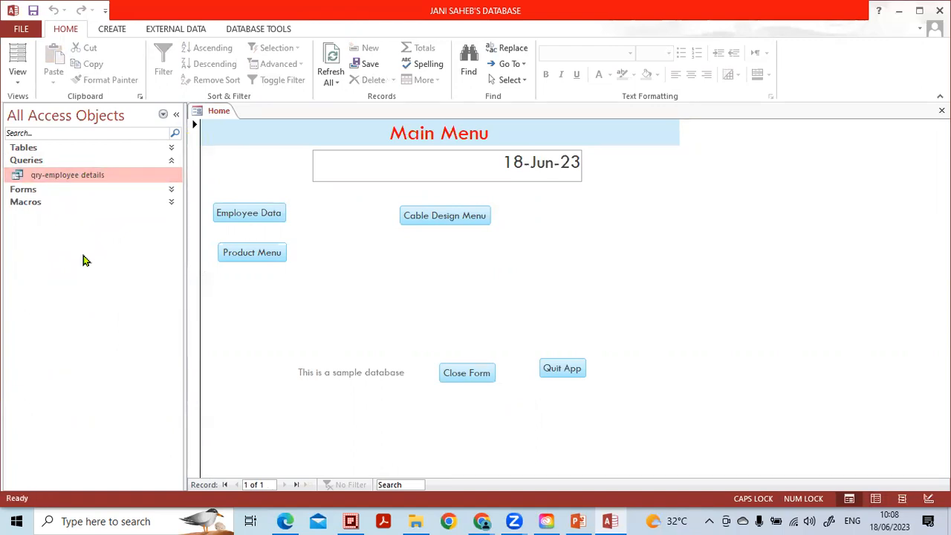
left_click(88, 177)
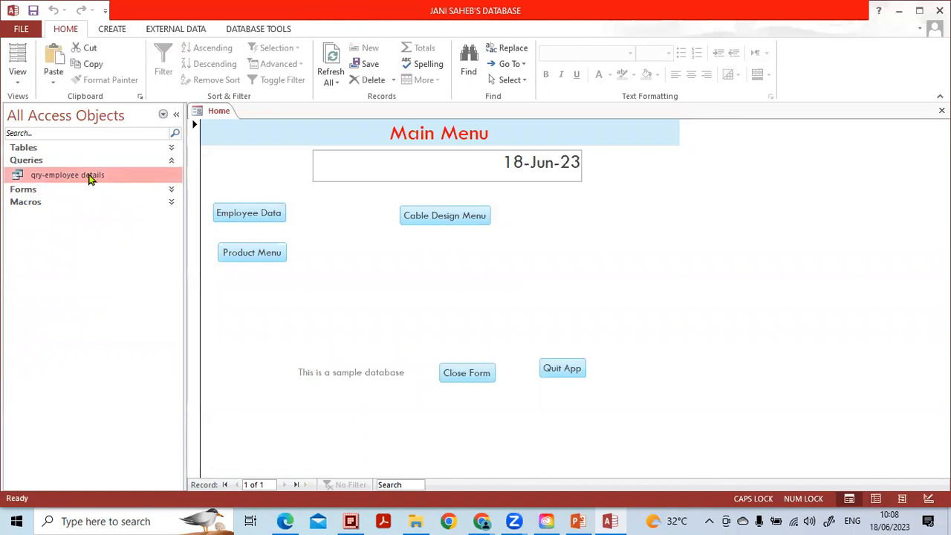
key("ctrl+v")
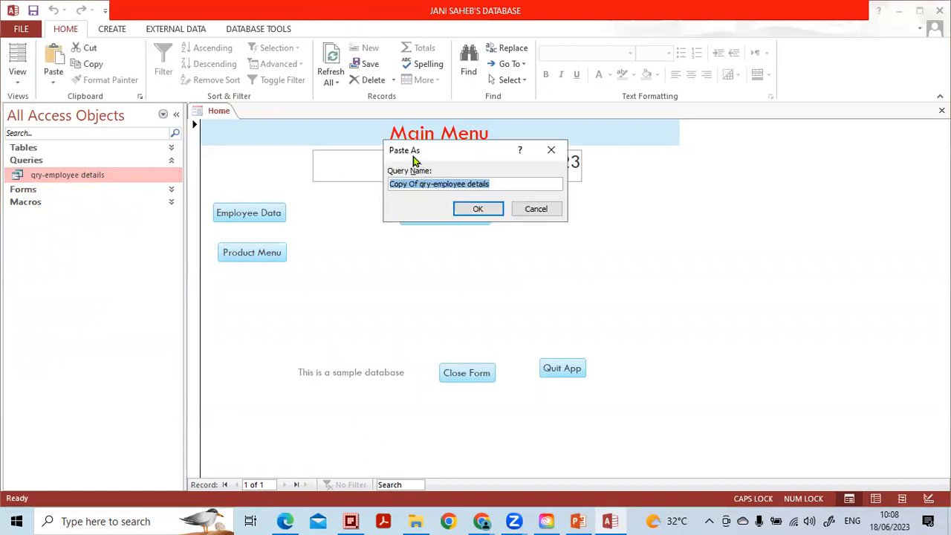
Name the pasted query qry-employee details-India and create it.
left_click(422, 183)
left_click_drag(421, 182, 362, 184)
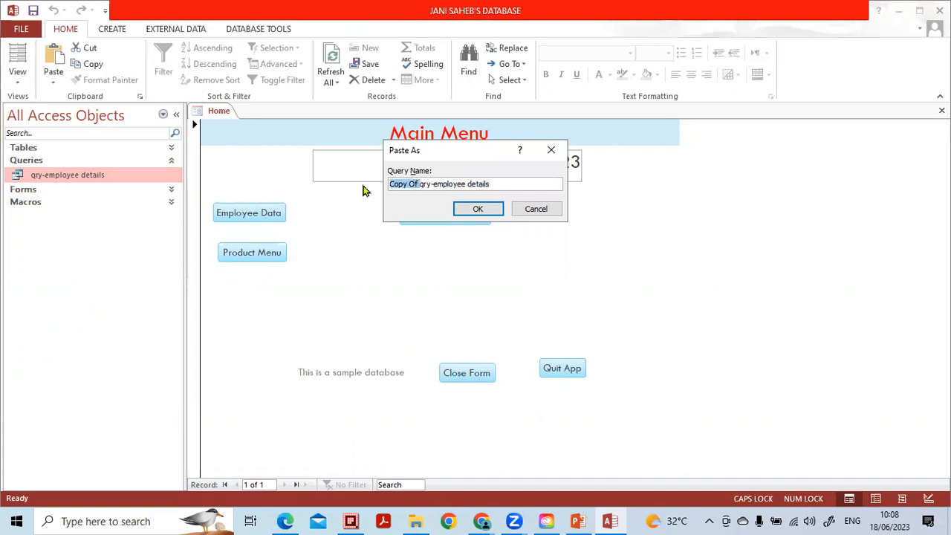
key("BackSpace")
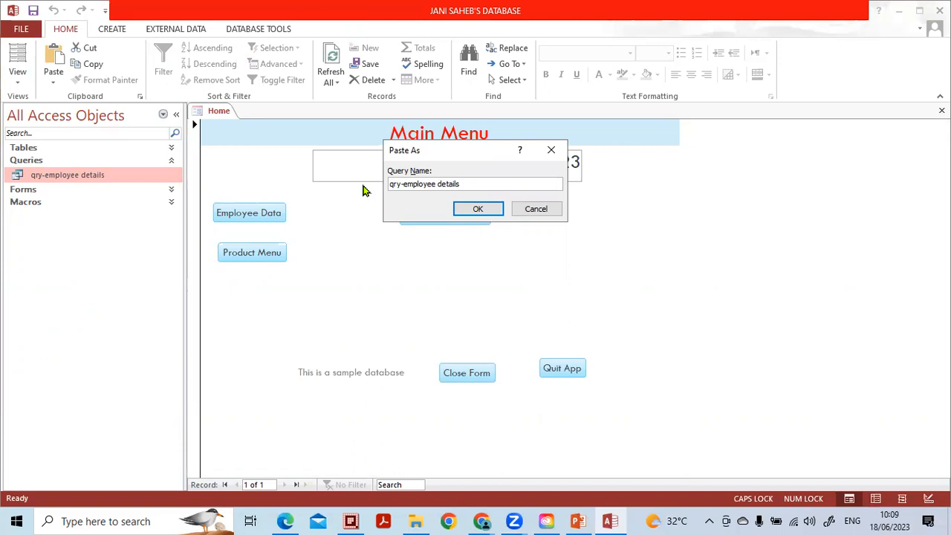
type("INO")
key("Caps_Lock")
key("Caps_Lock")
type("IN")
key("Caps_Lock")
type("n")
key("Return")
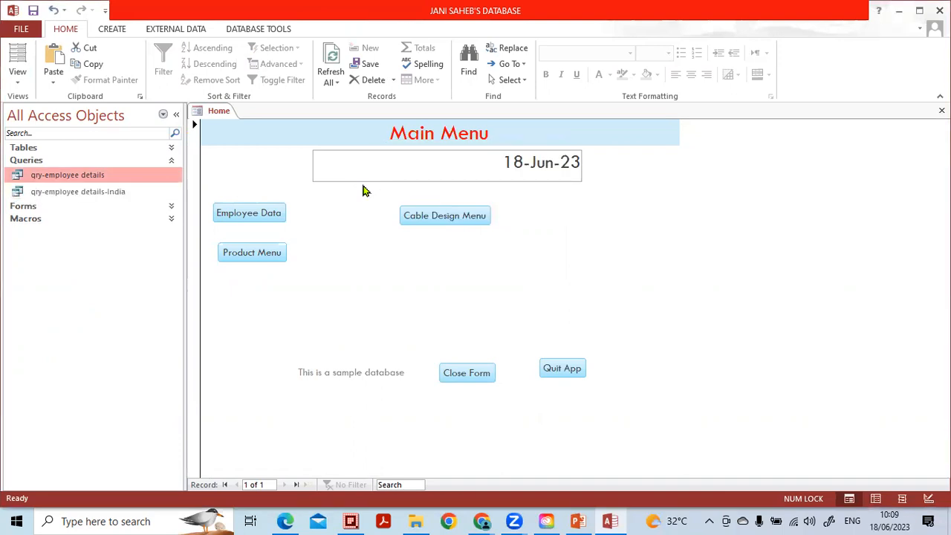
Paste another copy of the qry-employee details query and name it qry-employee details-UAE.
left_click(119, 195)
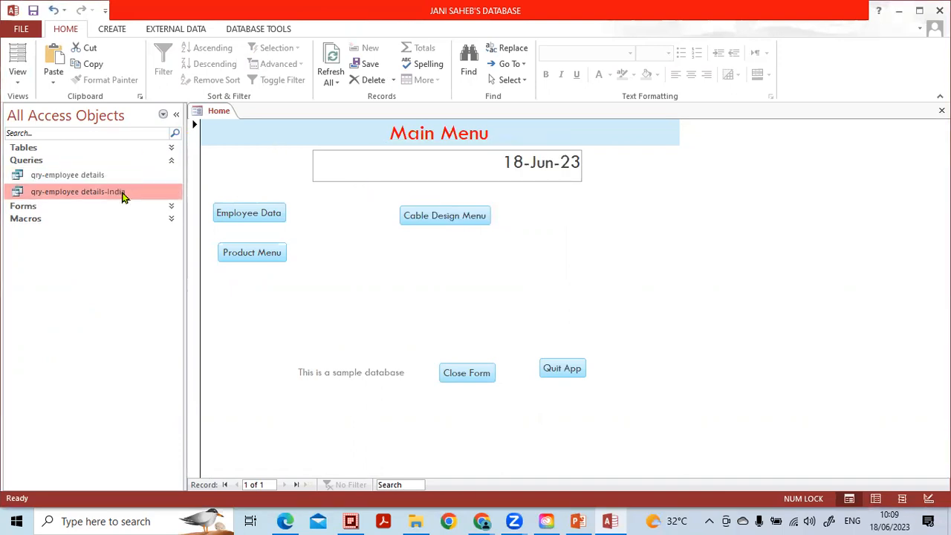
left_click(112, 178)
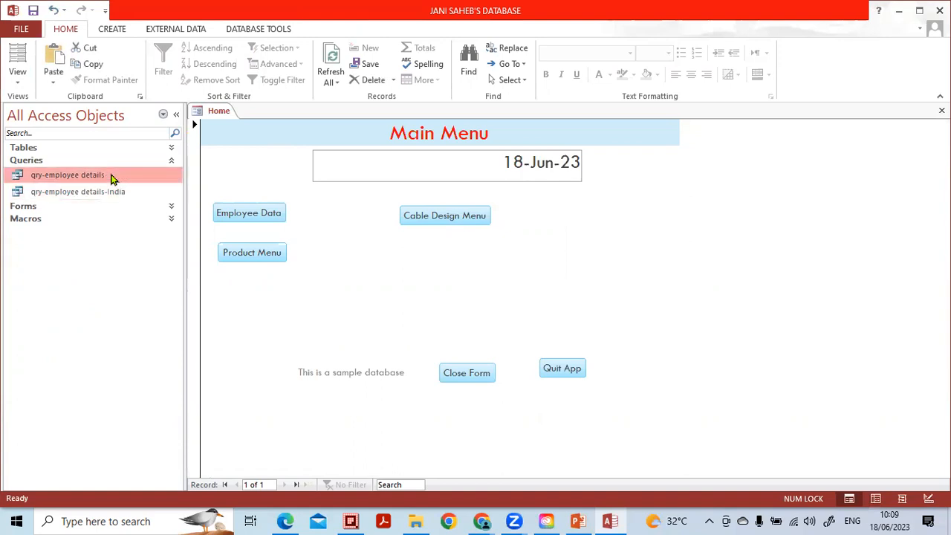
left_click(120, 199)
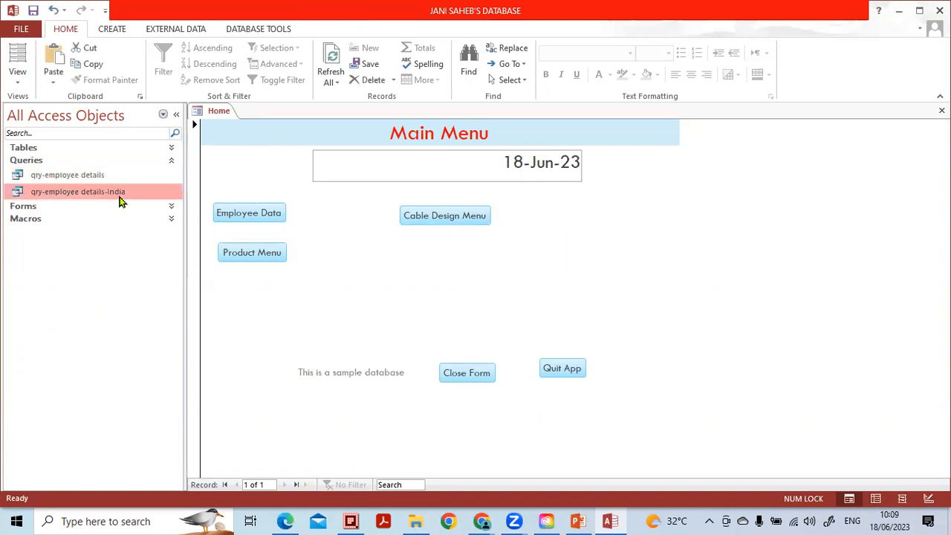
key("ctrl+v")
left_click(429, 184)
left_click_drag(423, 184, 358, 186)
key("Left")
key("Delete")
key("Delete")
key("Delete")
key("Delete")
key("Delete")
key("Delete")
key("Delete")
key("Delete")
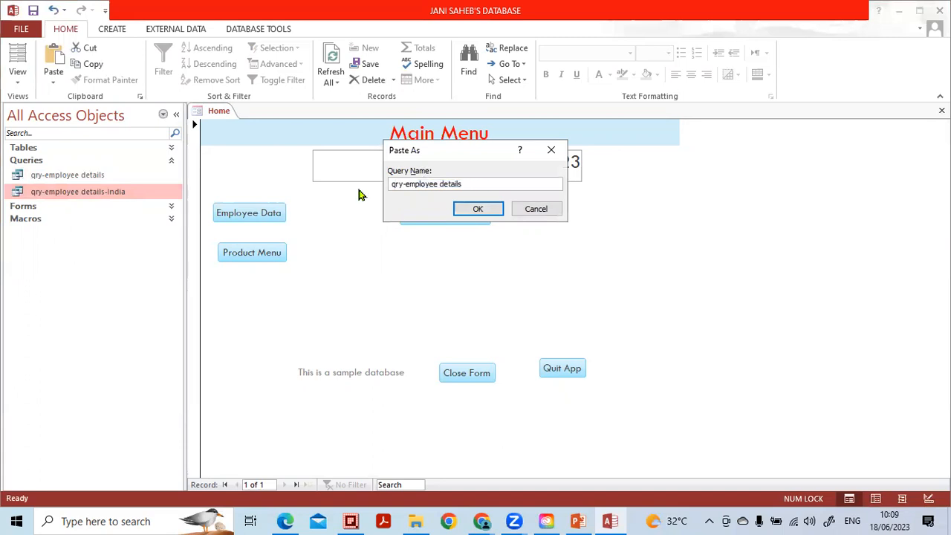
key("Delete")
key("Caps_Lock")
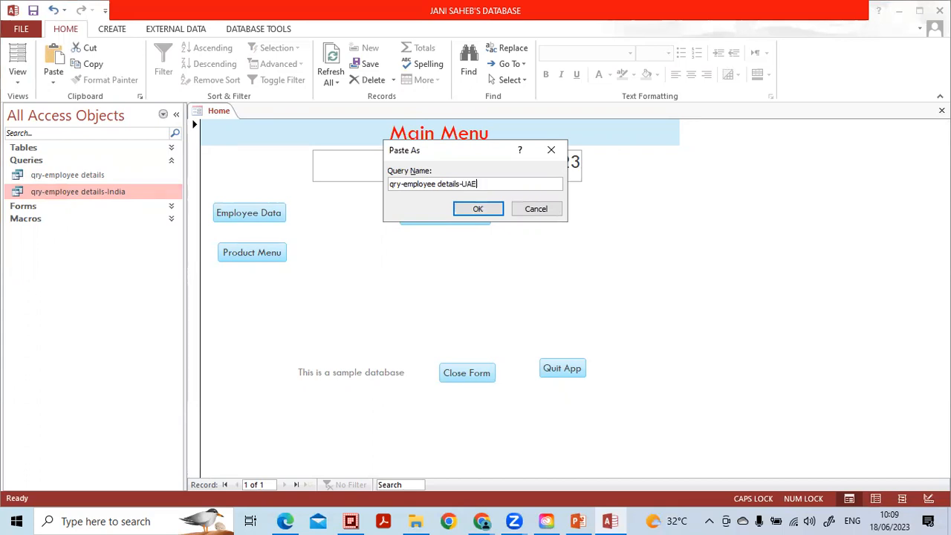
left_click(474, 209)
Open the qry-employee details-India query and switch it to Design View.
left_click(114, 181)
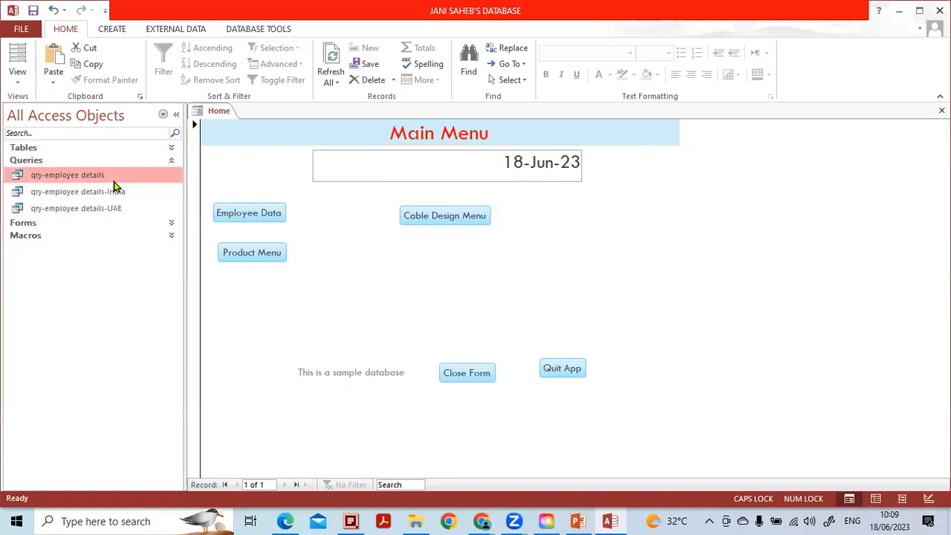
left_click(115, 191)
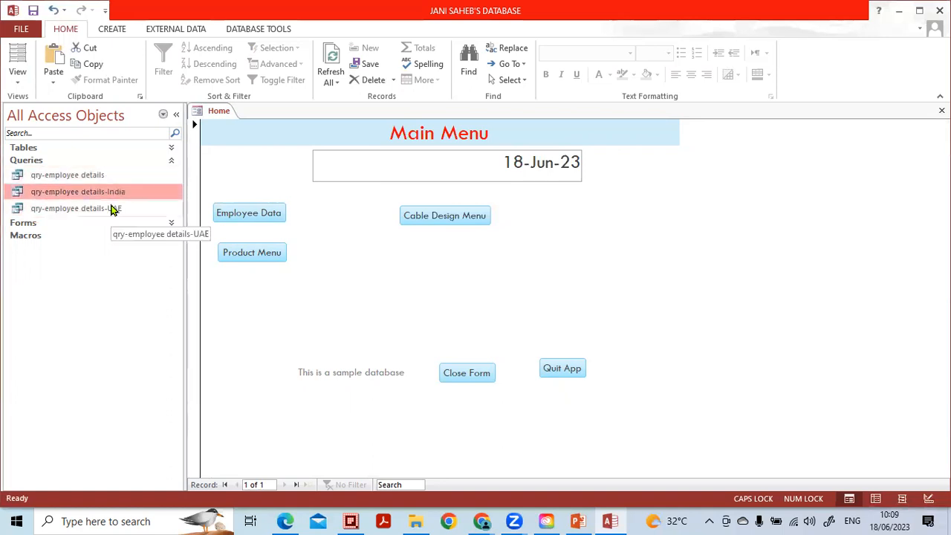
left_click(112, 208)
left_click(113, 194)
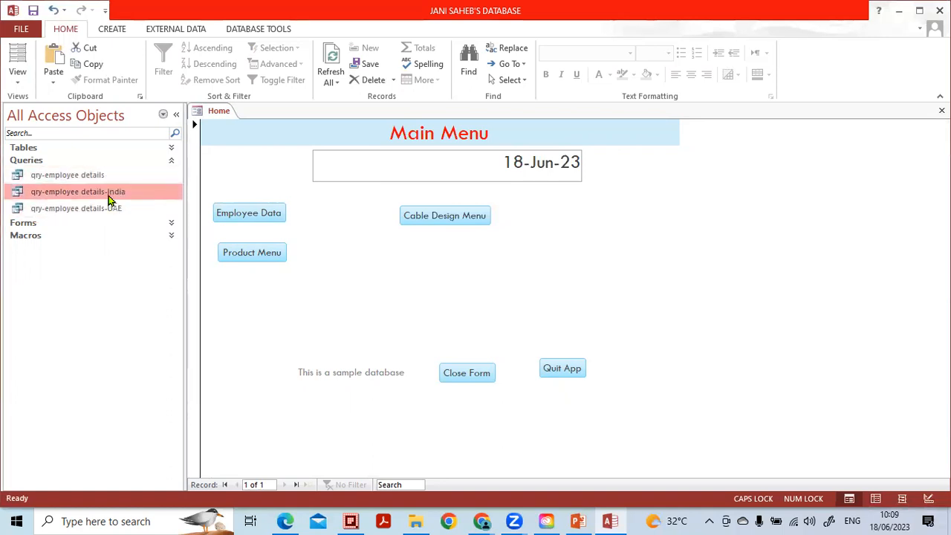
double_click(117, 195)
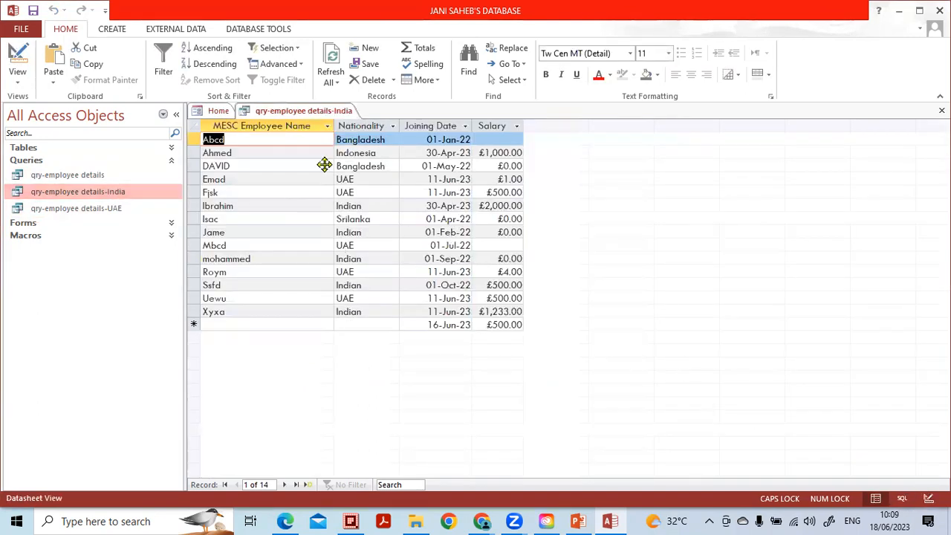
left_click(19, 80)
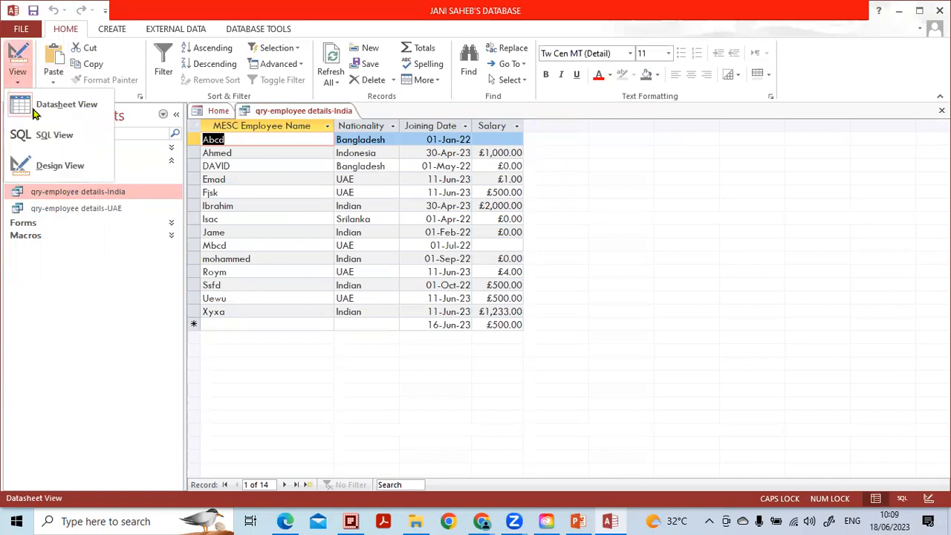
left_click(52, 165)
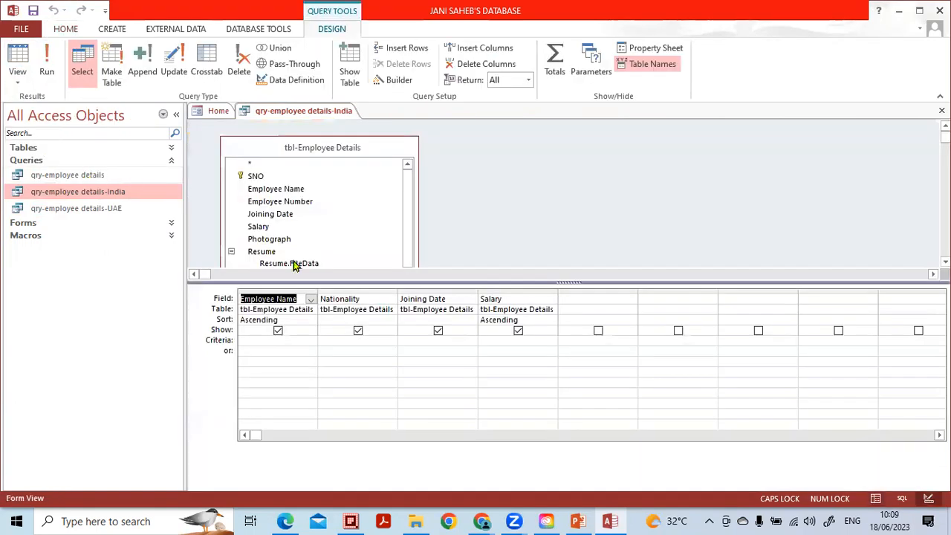
Set the Nationality criterion to indian, closing the query with changes saved, and reopen it briefly to review the filtered records.
left_click(380, 340)
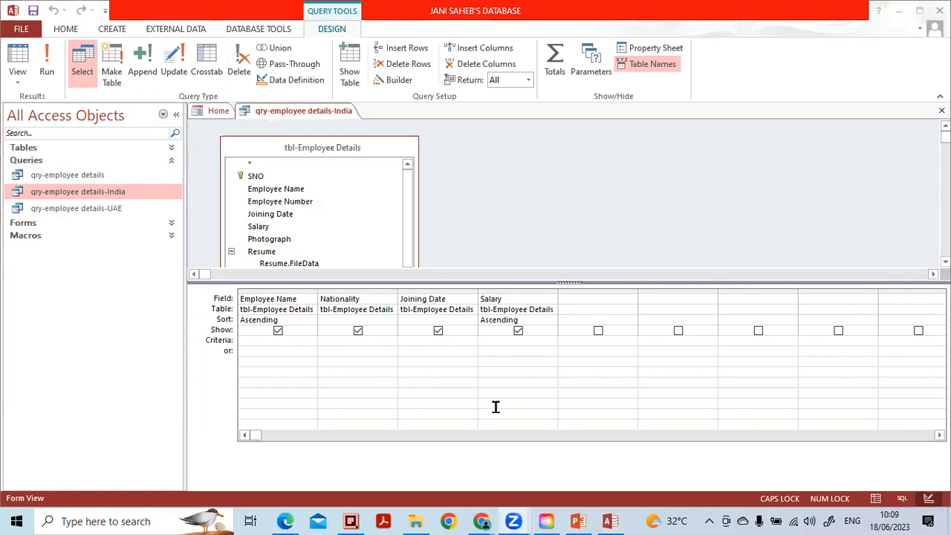
left_click(349, 343)
key("Caps_Lock")
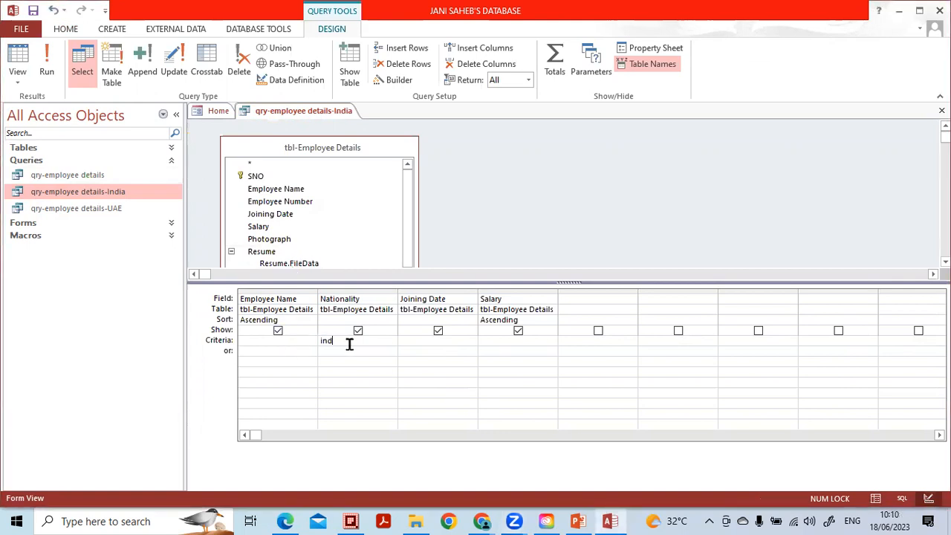
key("Return")
left_click(942, 110)
left_click(422, 300)
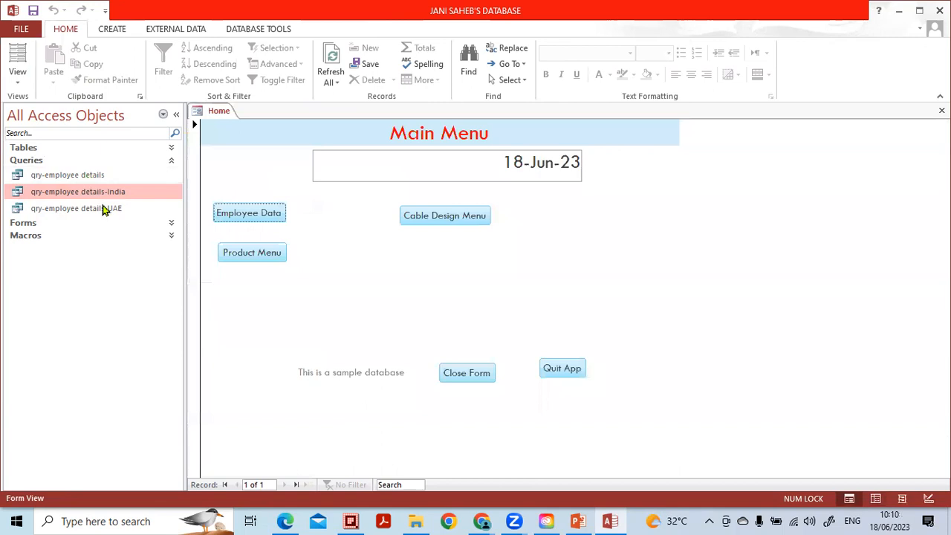
double_click(102, 193)
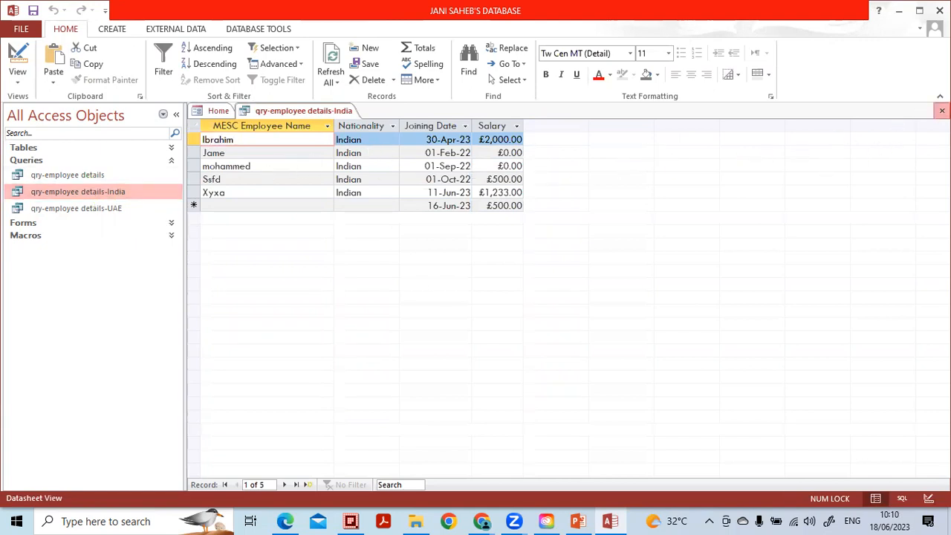
left_click(942, 110)
Set the Nationality criterion to UAE in the design of qry-employee details-UAE and close it with the changes saved.
left_click(108, 210)
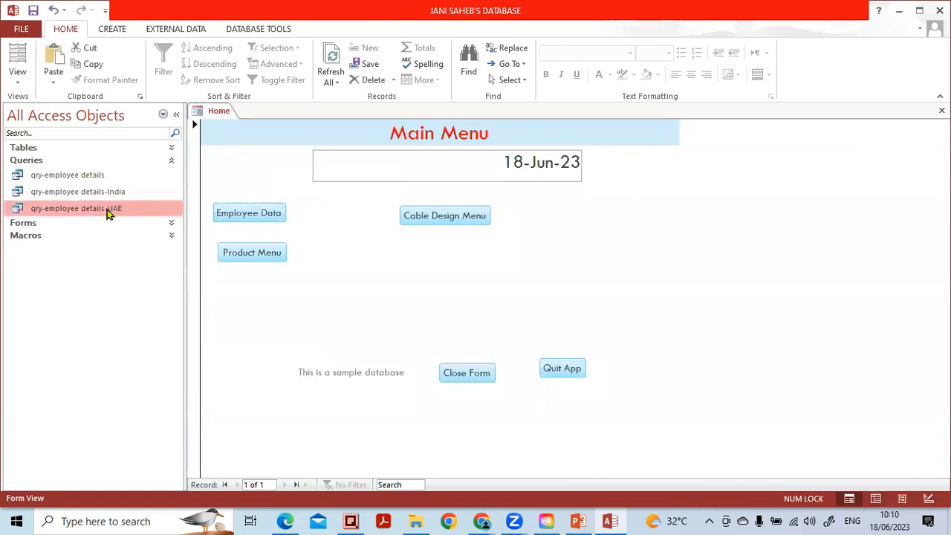
right_click(107, 212)
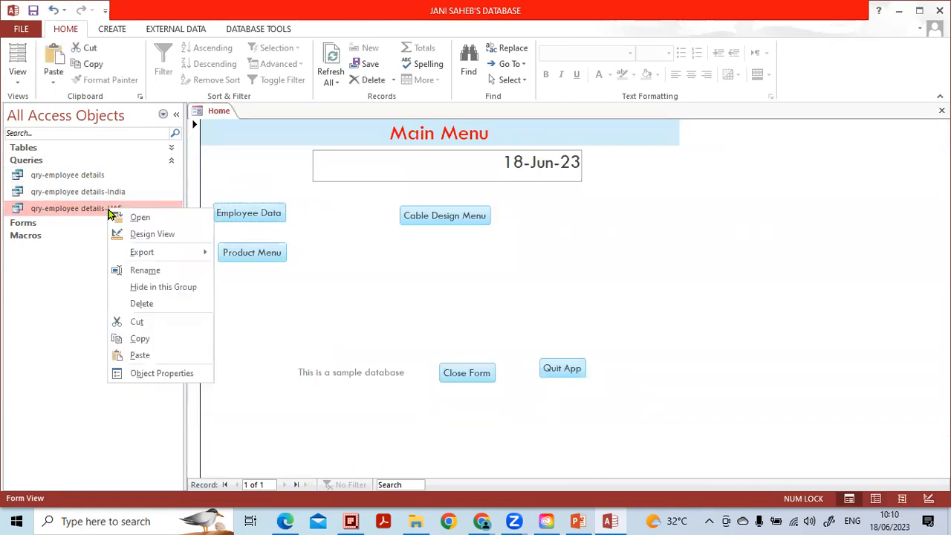
left_click(137, 235)
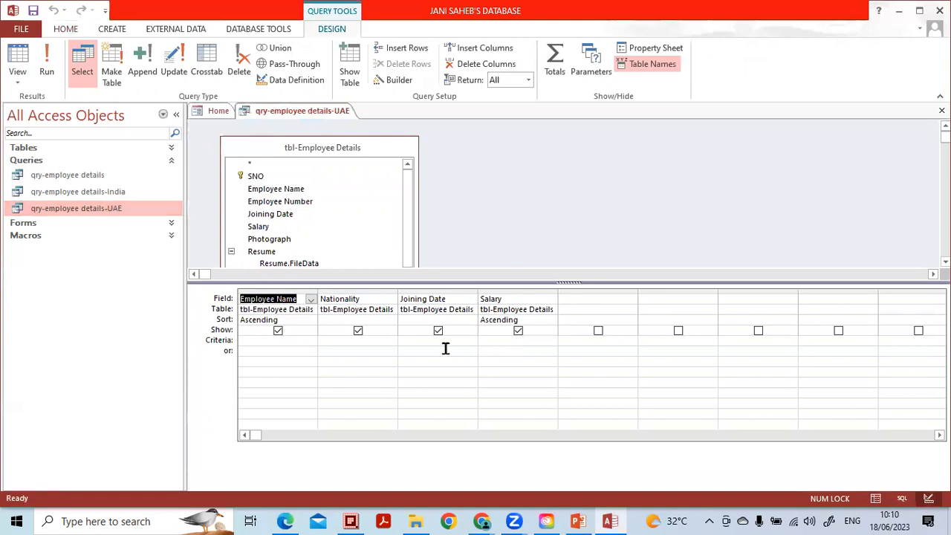
left_click(357, 342)
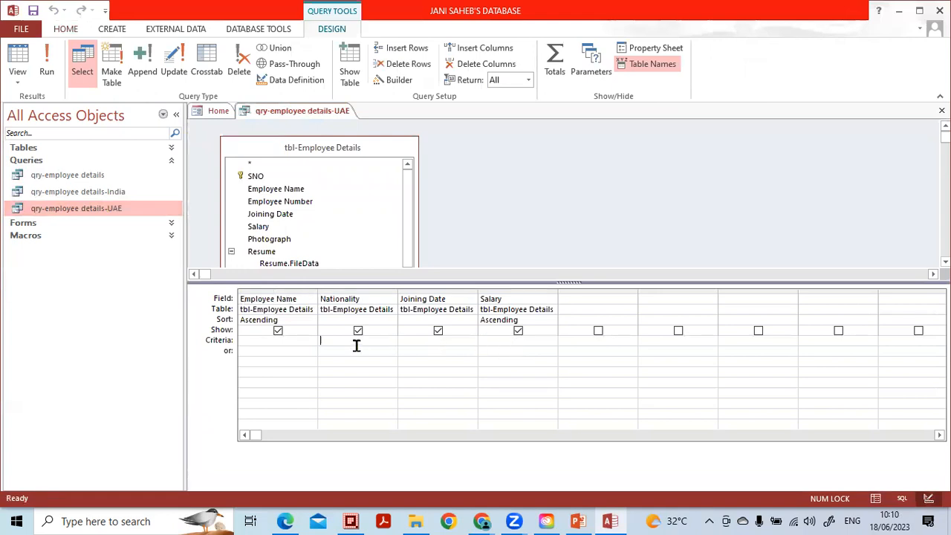
key("BackSpace")
key("BackSpace")
key("Caps_Lock")
key("BackSpace")
left_click(943, 111)
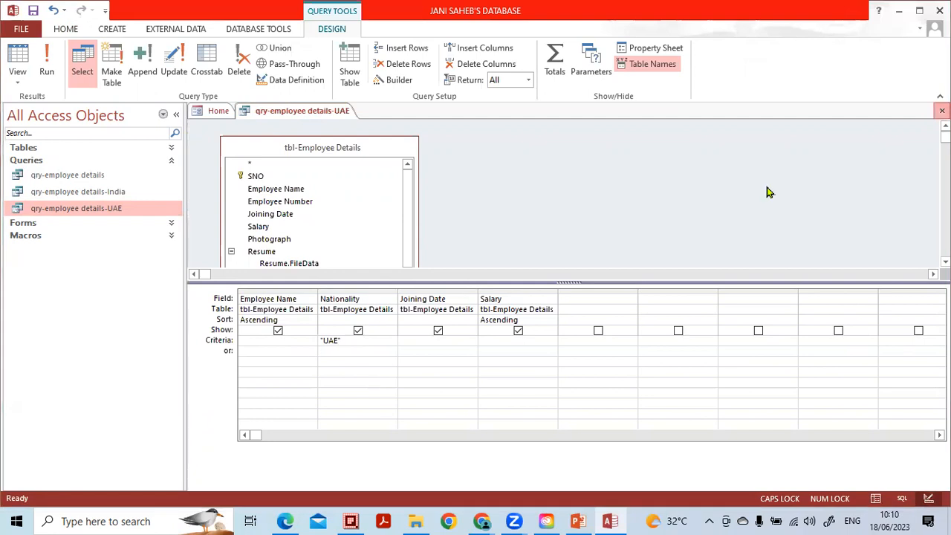
left_click(423, 299)
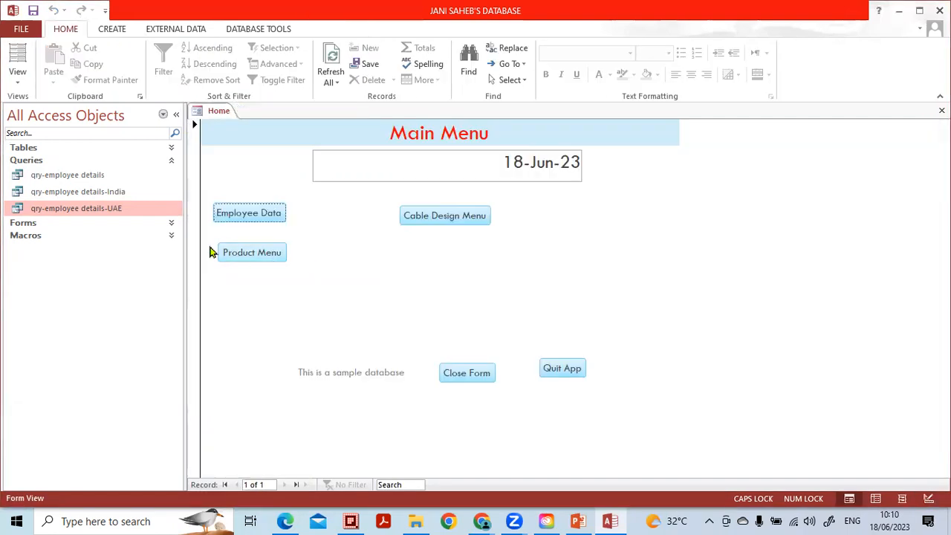
Compare the records of the UAE, unfiltered and India employee detail queries by opening and closing each datasheet.
double_click(124, 211)
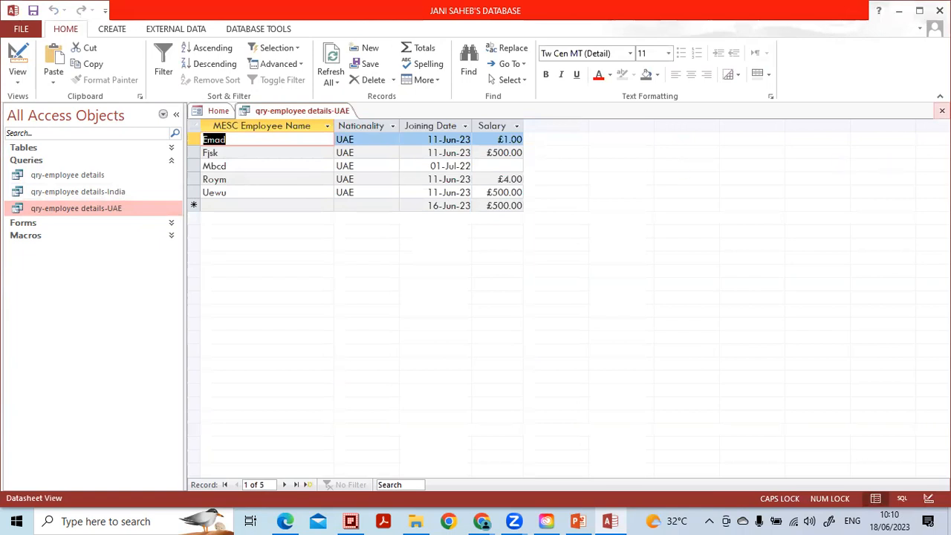
left_click(942, 110)
left_click(176, 182)
double_click(176, 180)
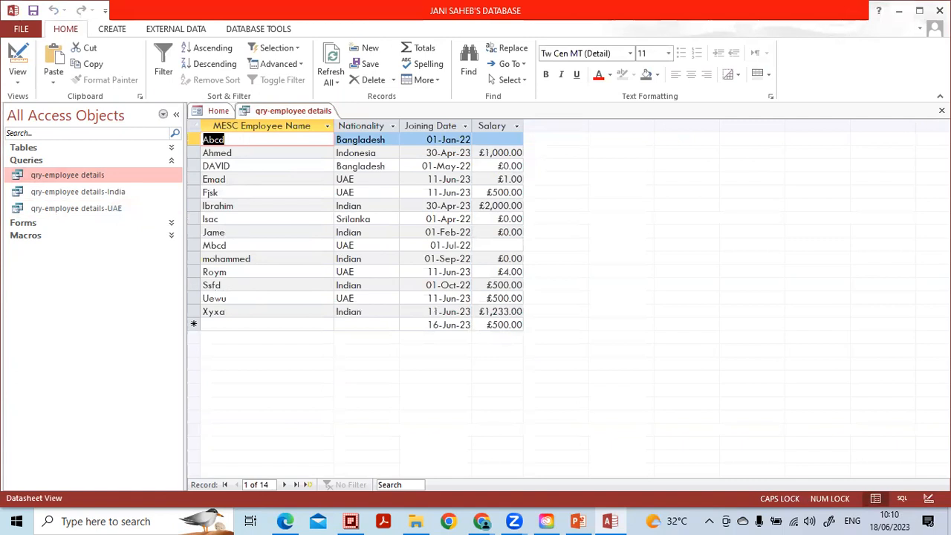
left_click(941, 110)
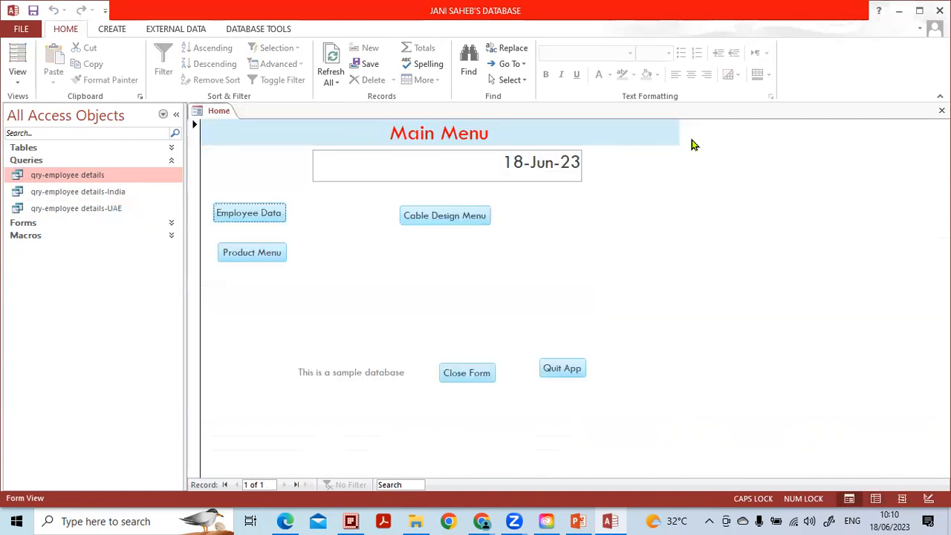
left_click(84, 195)
double_click(161, 187)
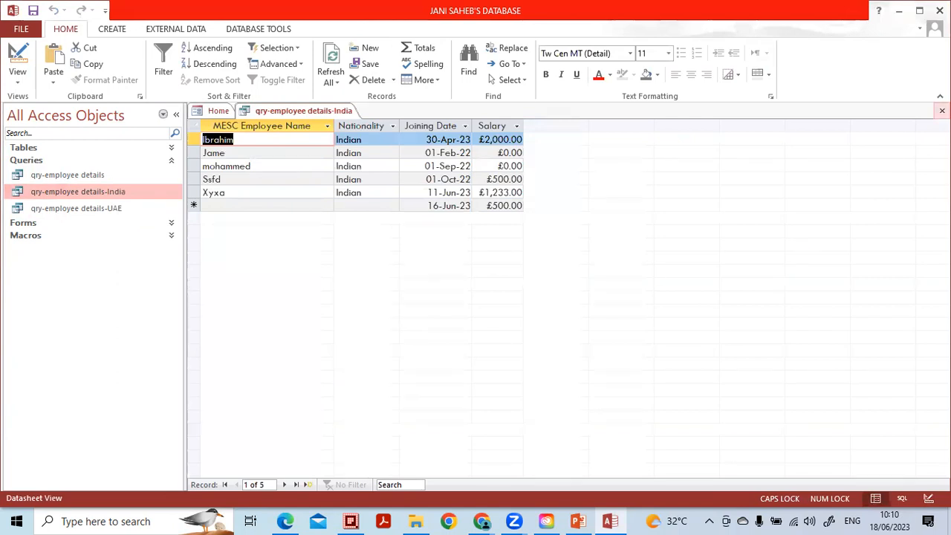
left_click(942, 110)
double_click(112, 208)
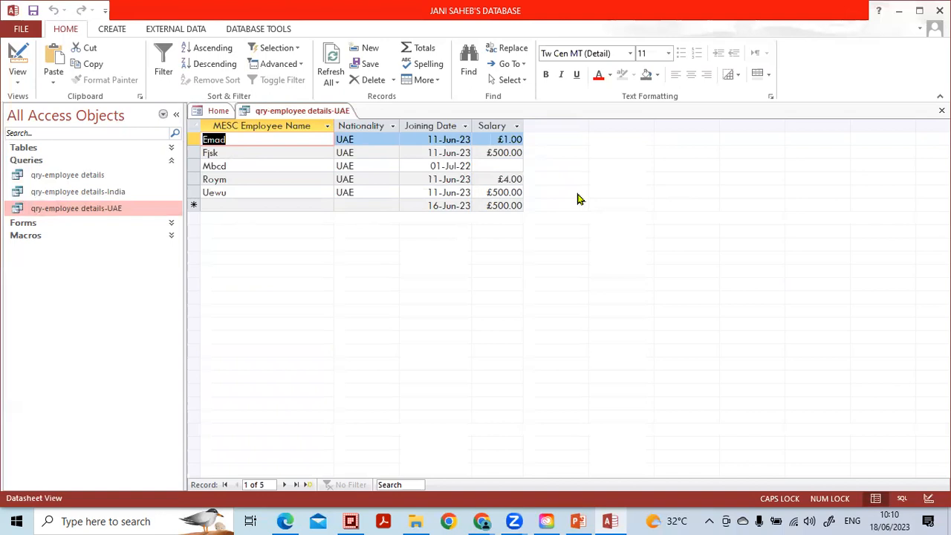
left_click(941, 110)
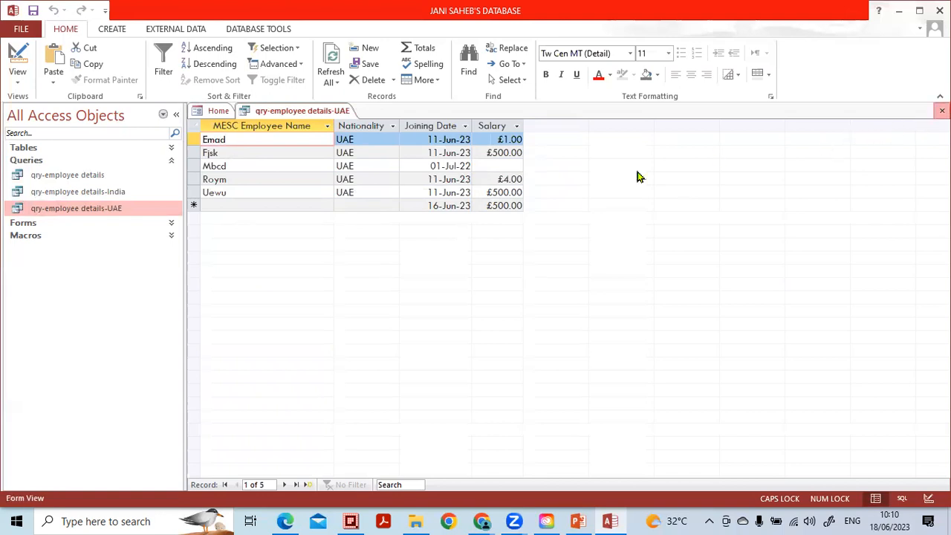
Add the Joining Date criterion >31-DEC-22 to the design of qry-employee details-India and run the query.
left_click(108, 192)
right_click(110, 192)
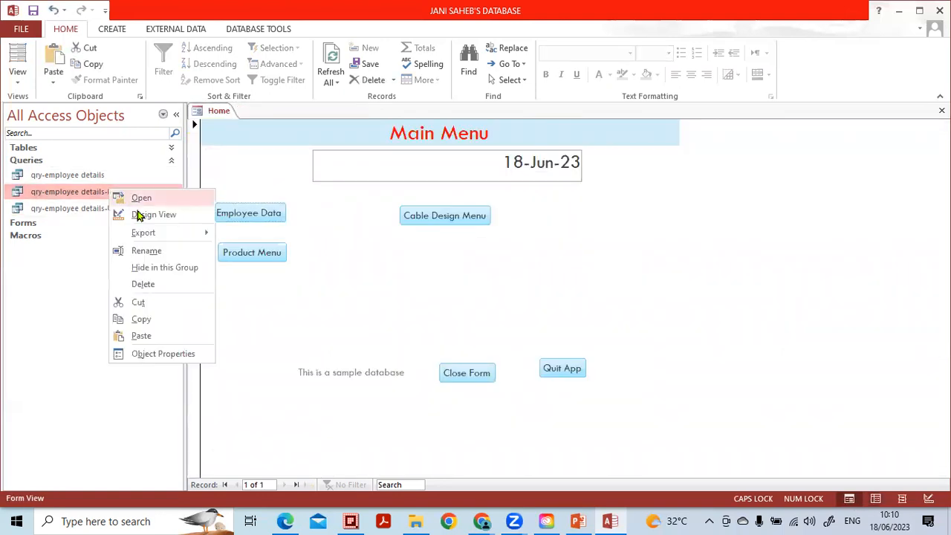
left_click(141, 215)
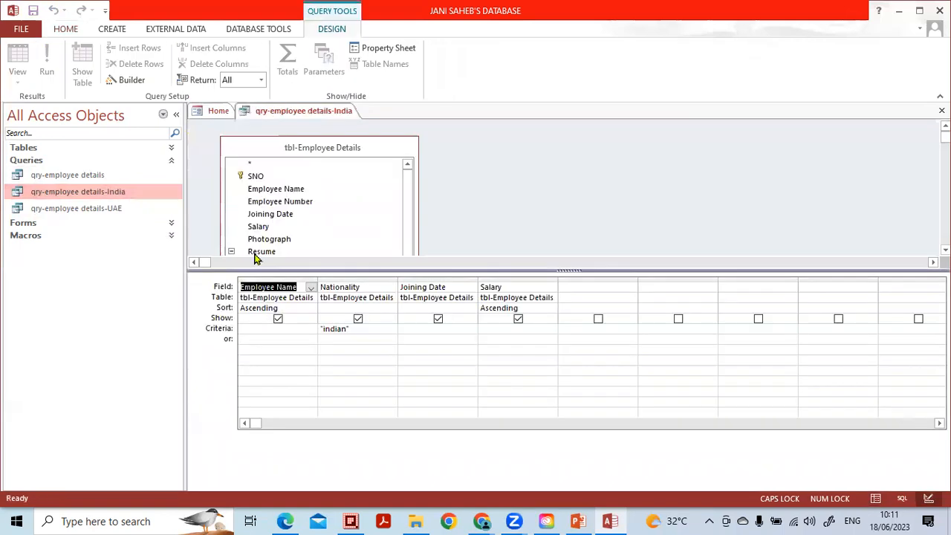
left_click(435, 327)
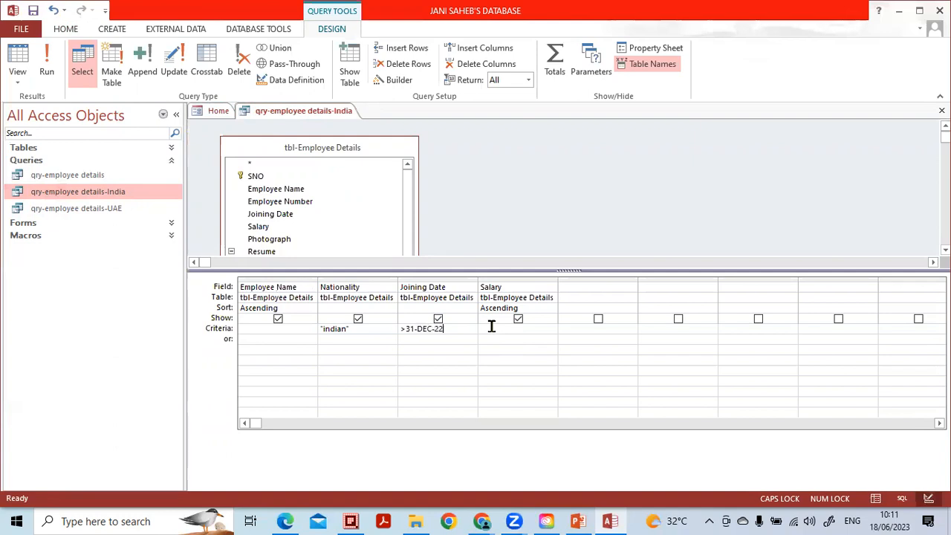
key("Down")
left_click(46, 72)
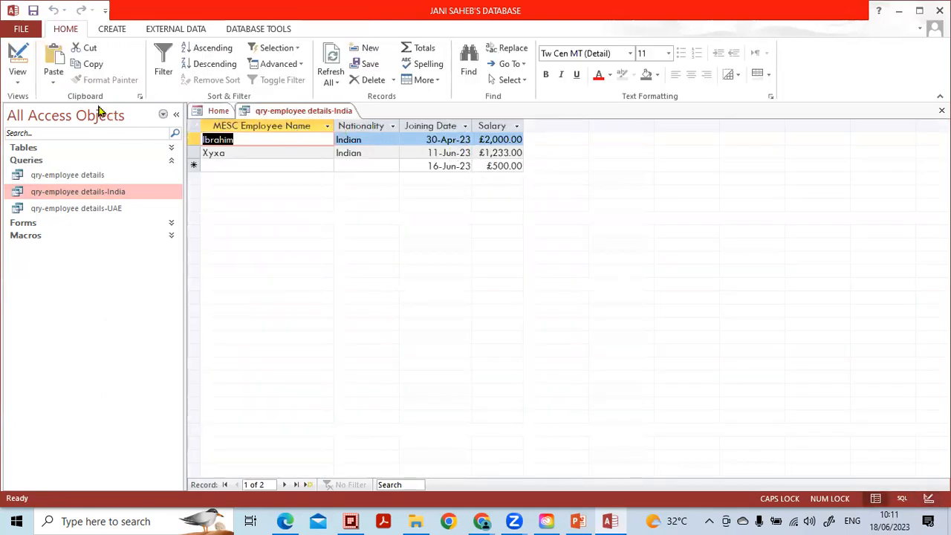
Add the Salary criterion >=1000 to qry-employee details-India, run it, and close it with the design changes saved.
left_click(19, 84)
left_click(26, 168)
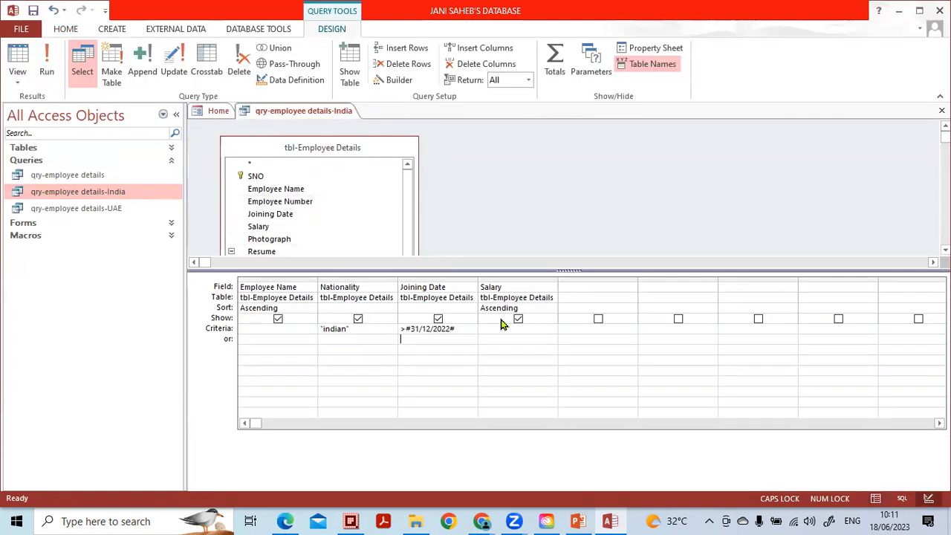
left_click(510, 330)
left_click(486, 329)
type("=1000")
left_click(46, 68)
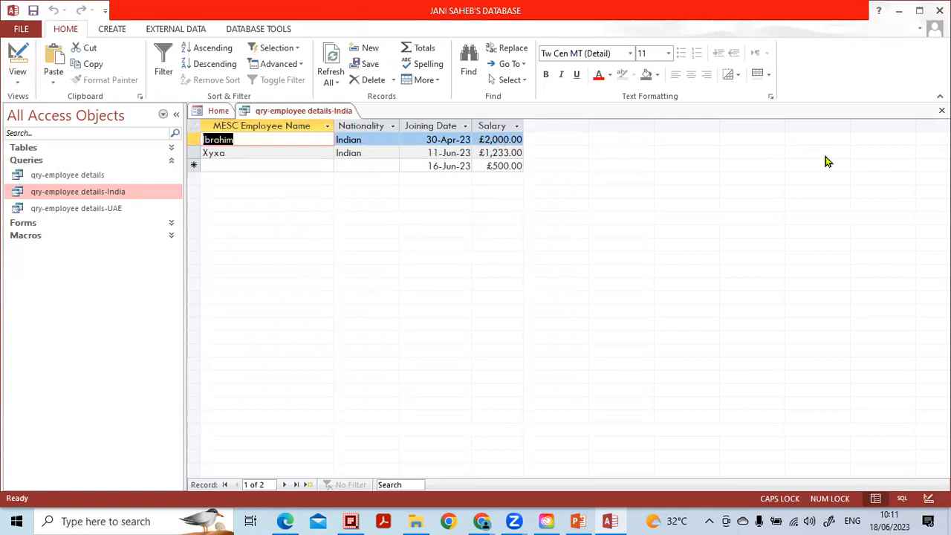
left_click(942, 111)
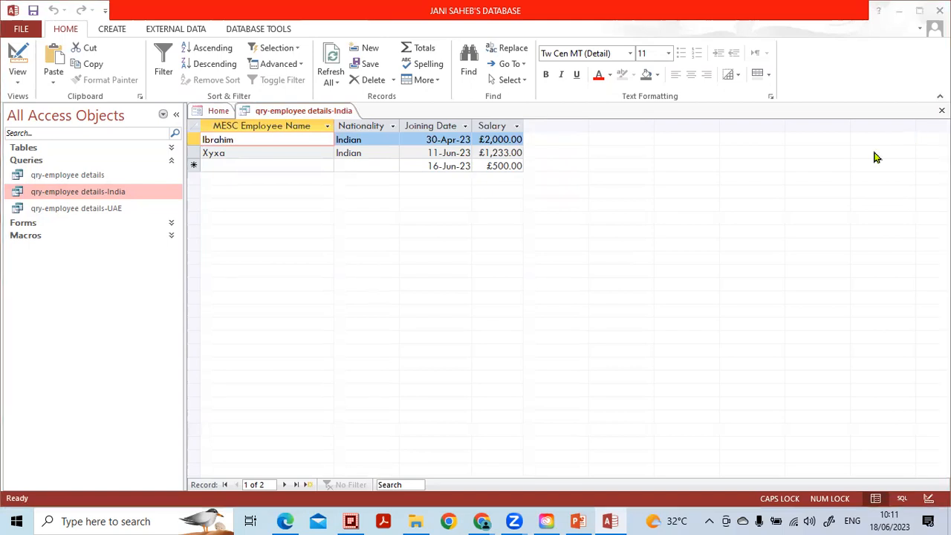
left_click(422, 299)
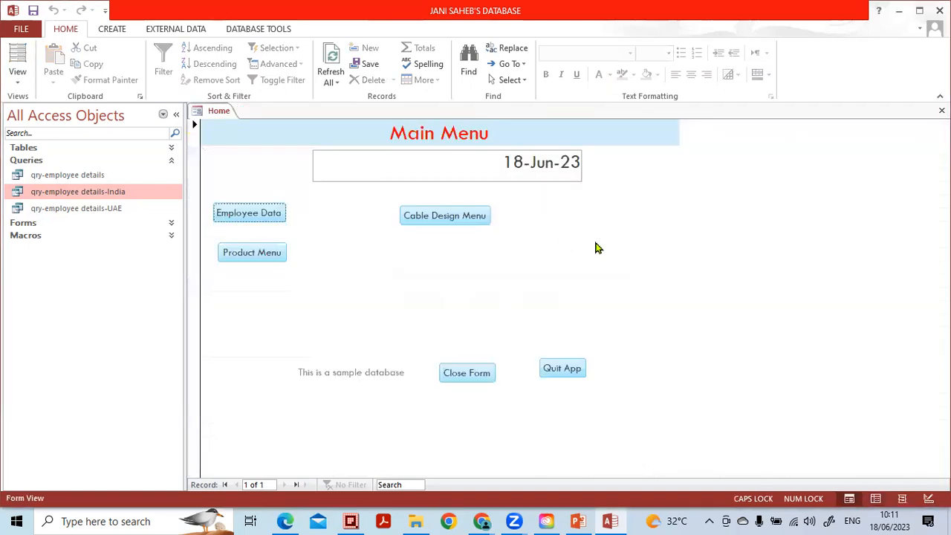